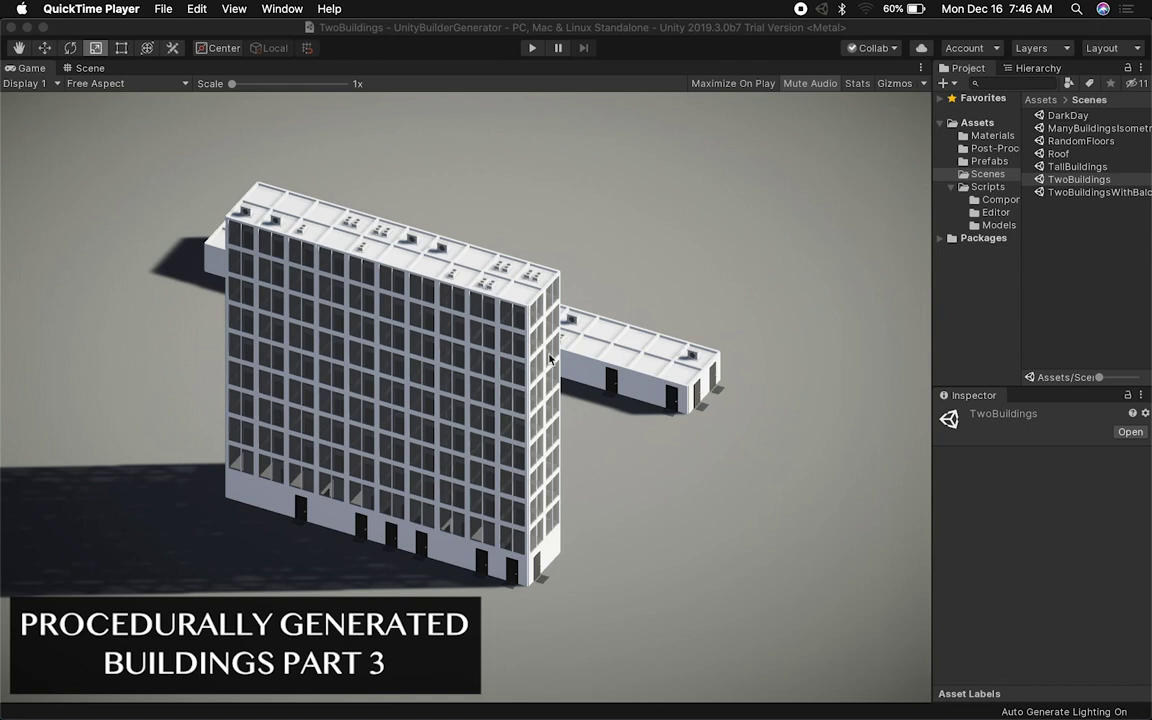
Display the scene hierarchy, widen the side area, and show both buildings at an angle in the Scene view
left_click(1020, 67)
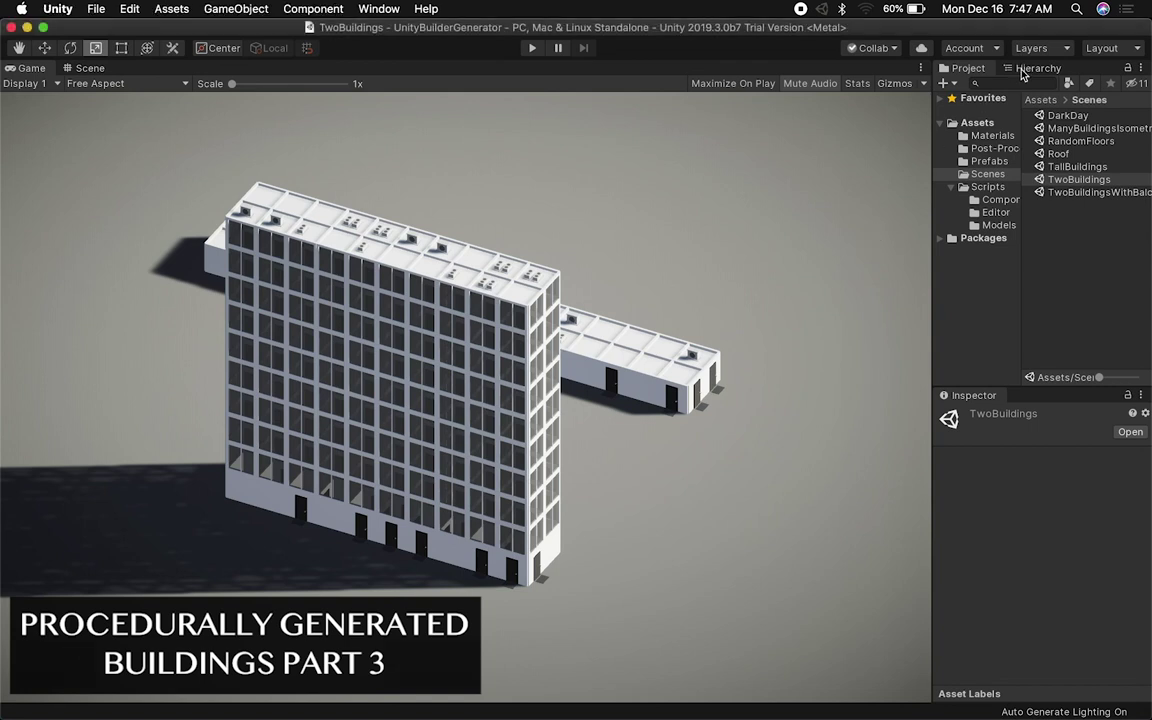
left_click(1021, 69)
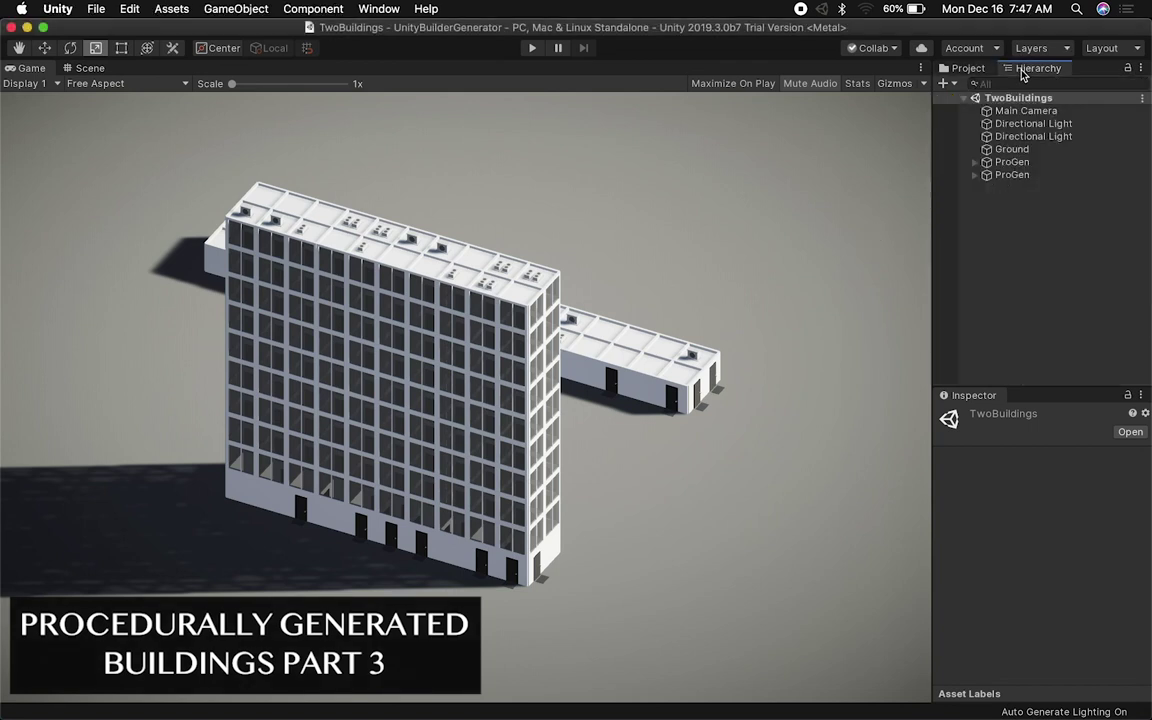
left_click_drag(933, 216, 836, 215)
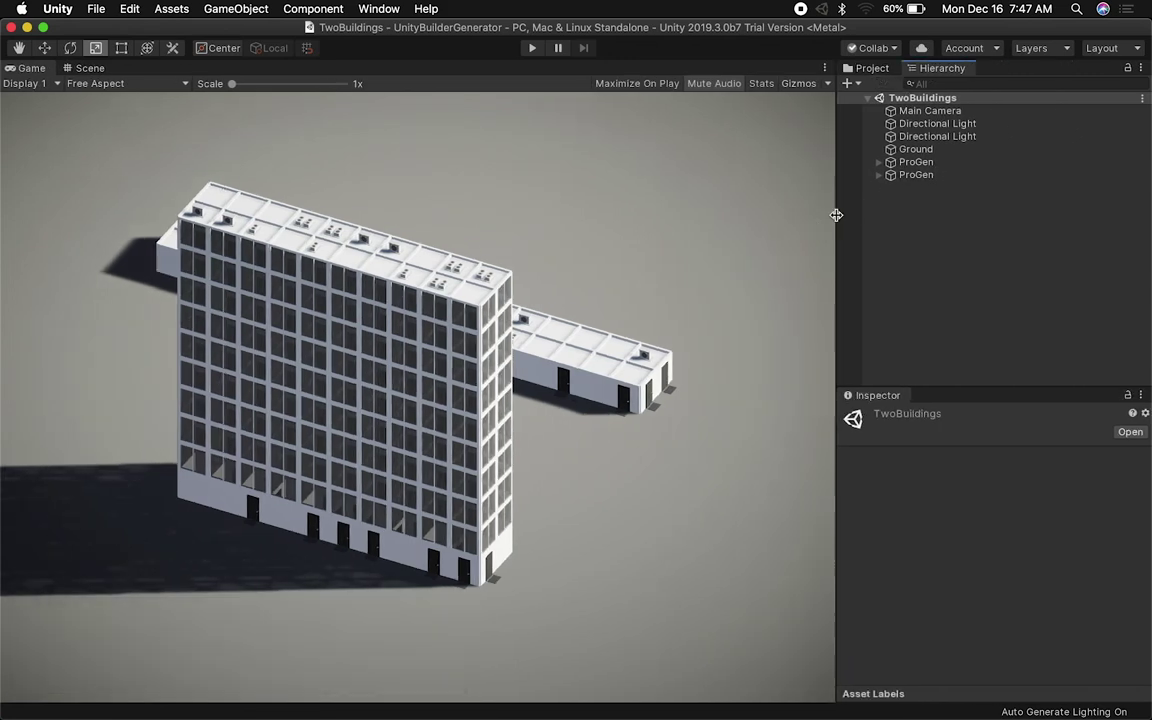
left_click(85, 68)
left_click_drag(523, 290, 659, 263, "alt")
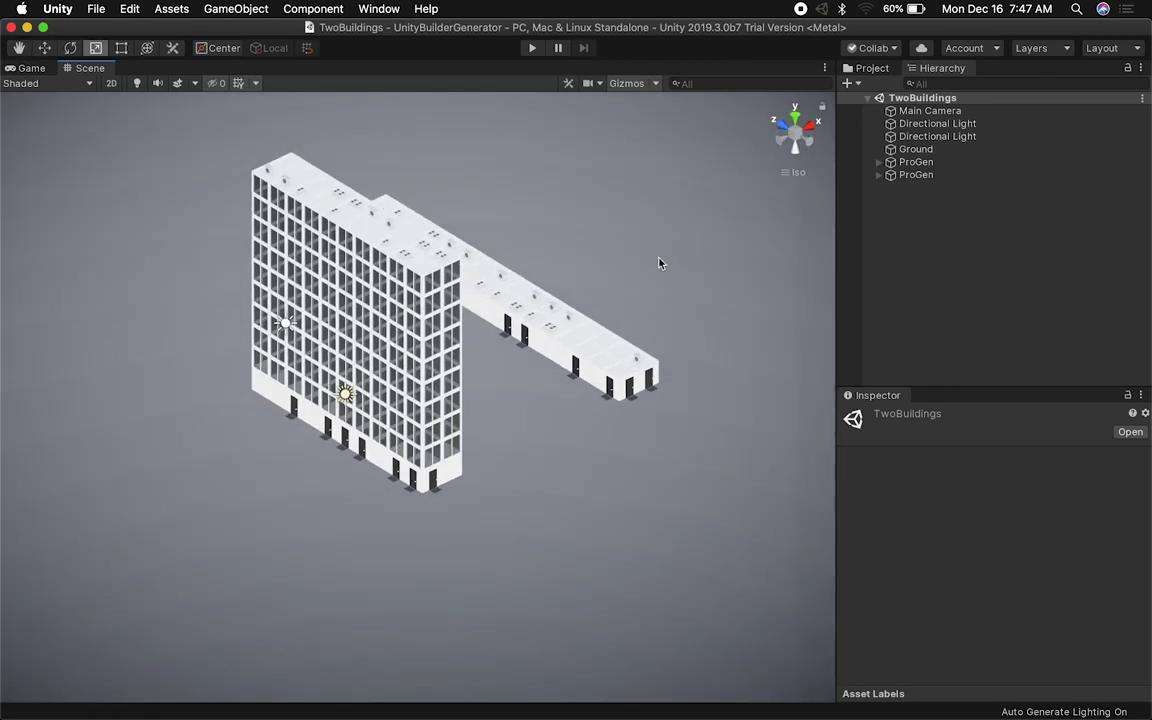
Move the tall building's ProGen object away from the low building, to about X -0.17 and Y 0.02
left_click(912, 175)
key("e")
key("w")
left_click_drag(383, 321, 340, 335)
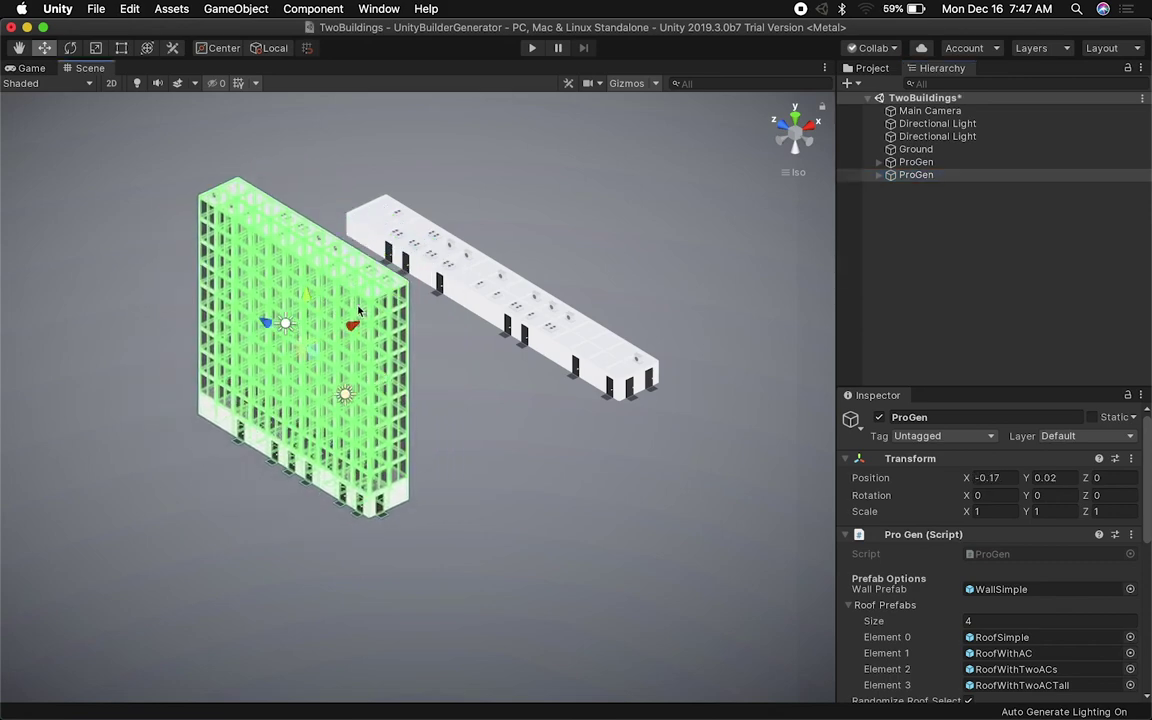
left_click(388, 287)
key("super+z")
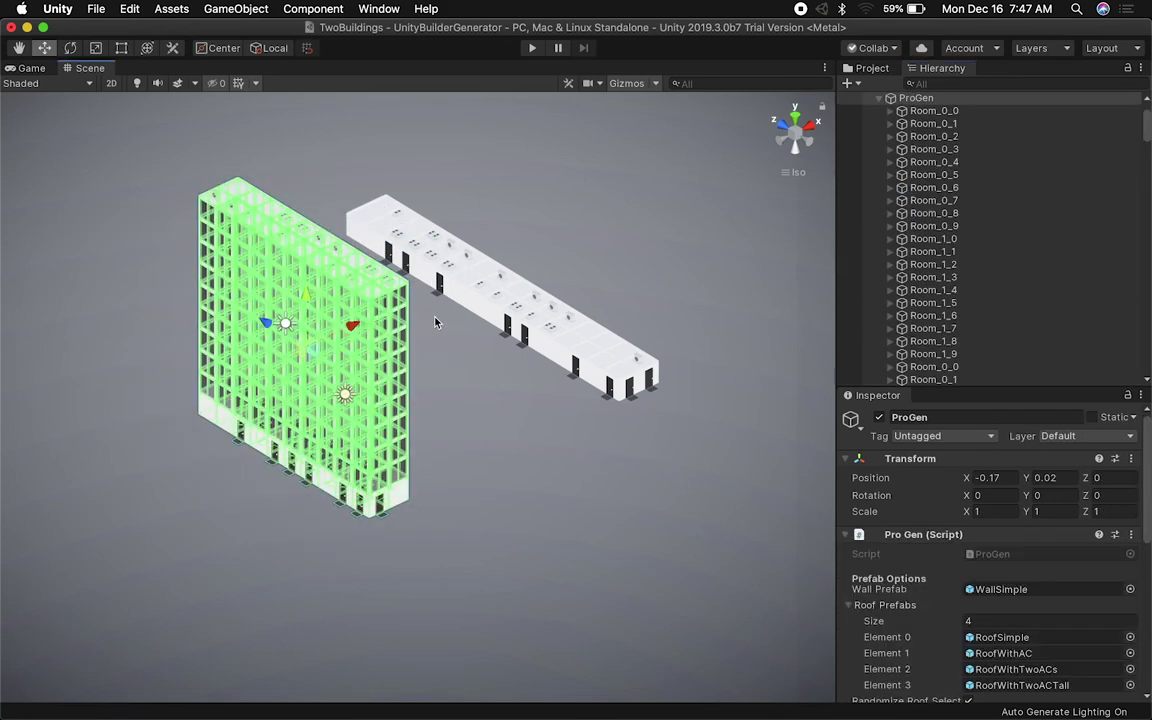
Select the low building's ProGen object and set its grid Rows to 4
left_click(480, 293)
scroll(940, 180, "up", 3)
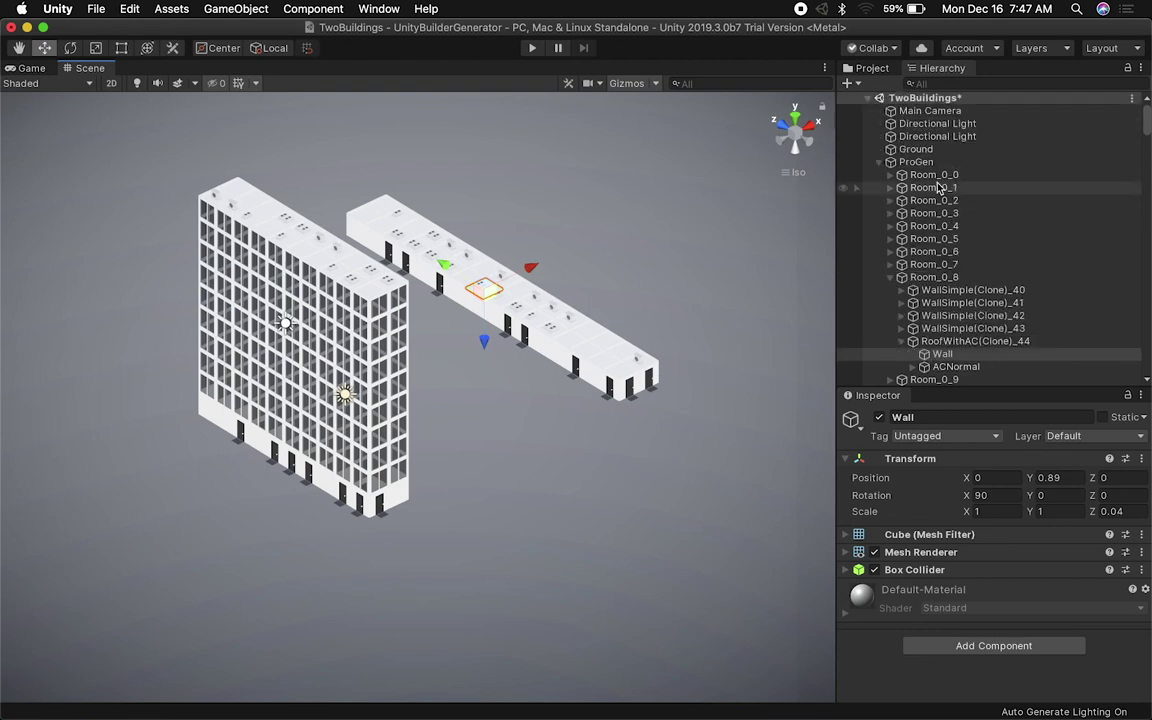
left_click(913, 163)
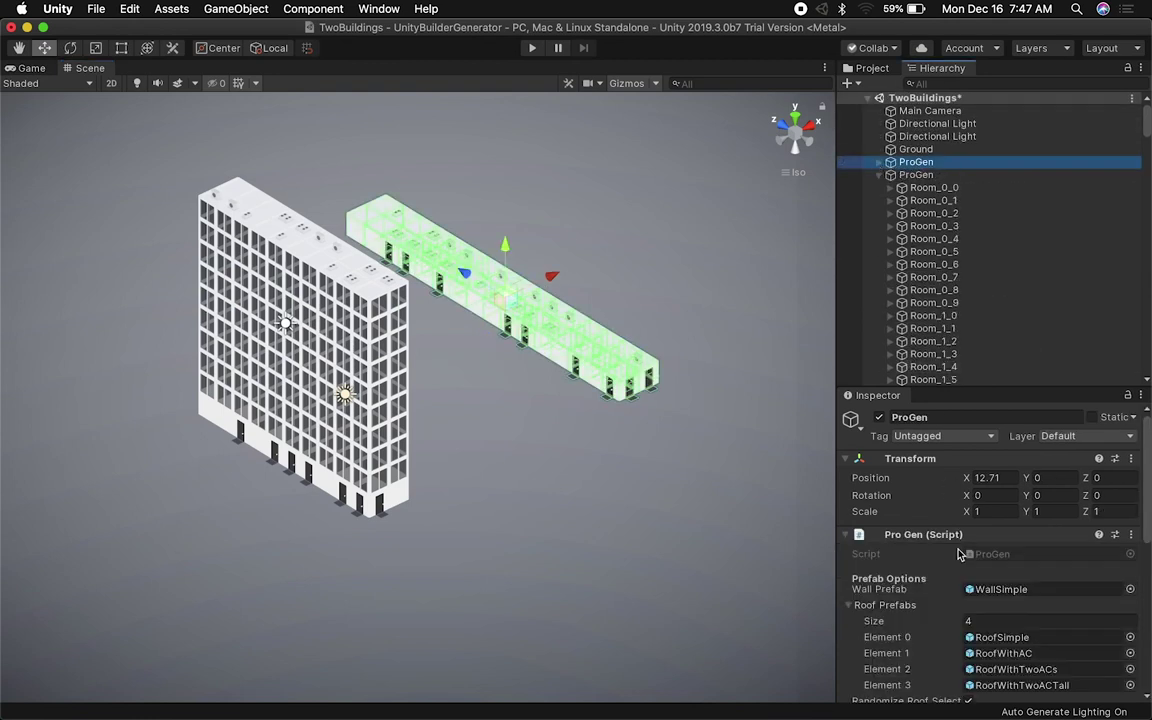
scroll(958, 552, "down", 5)
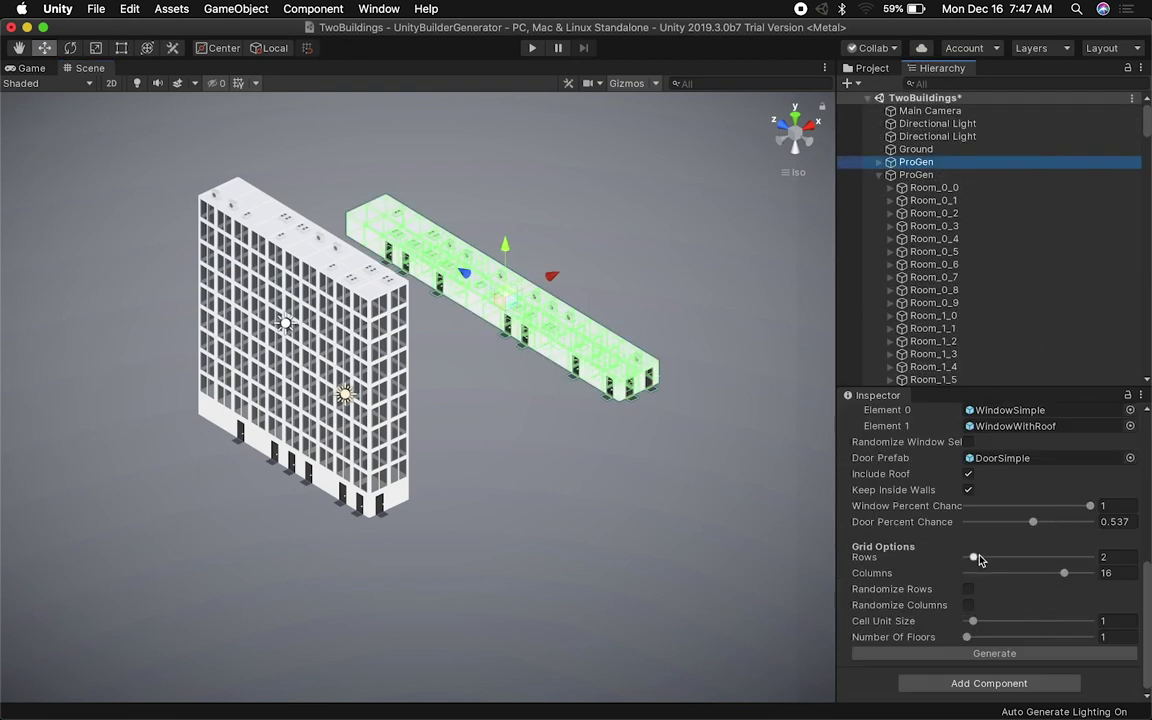
mouse_move(972, 556)
left_mouse_down()
mouse_move(1017, 558)
mouse_move(986, 557)
left_mouse_up()
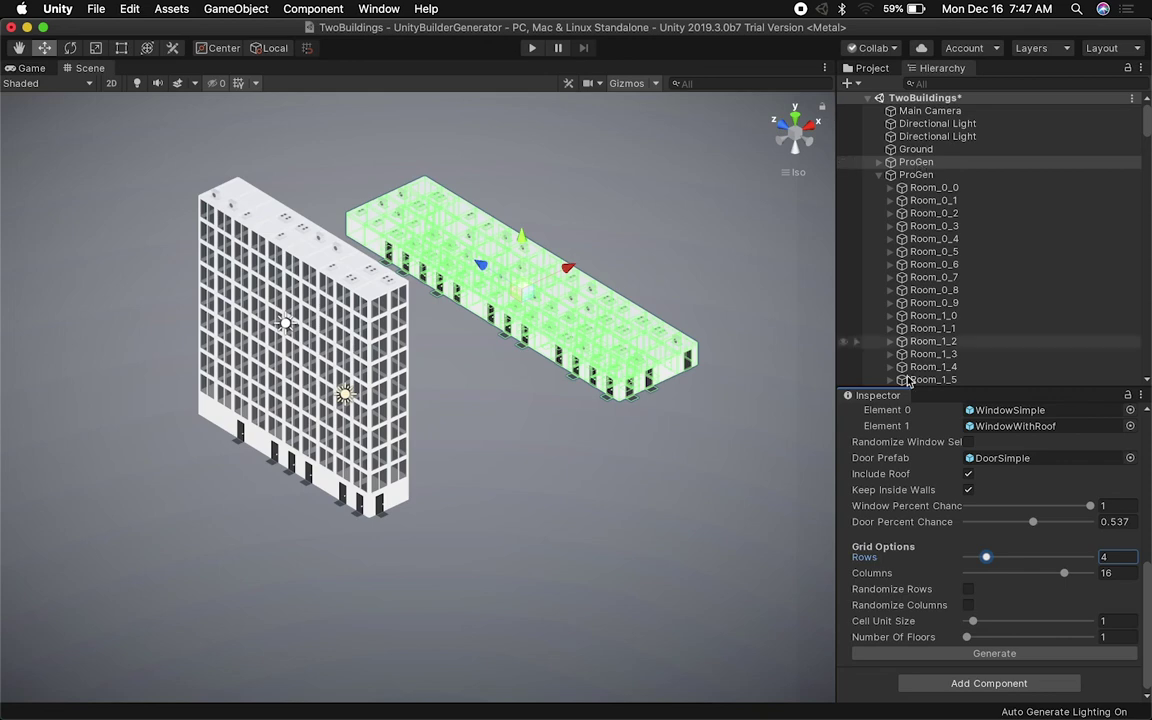
Set the low building's Number Of Floors to 6 in its Pro Gen grid options
scroll(908, 577, "up", 10)
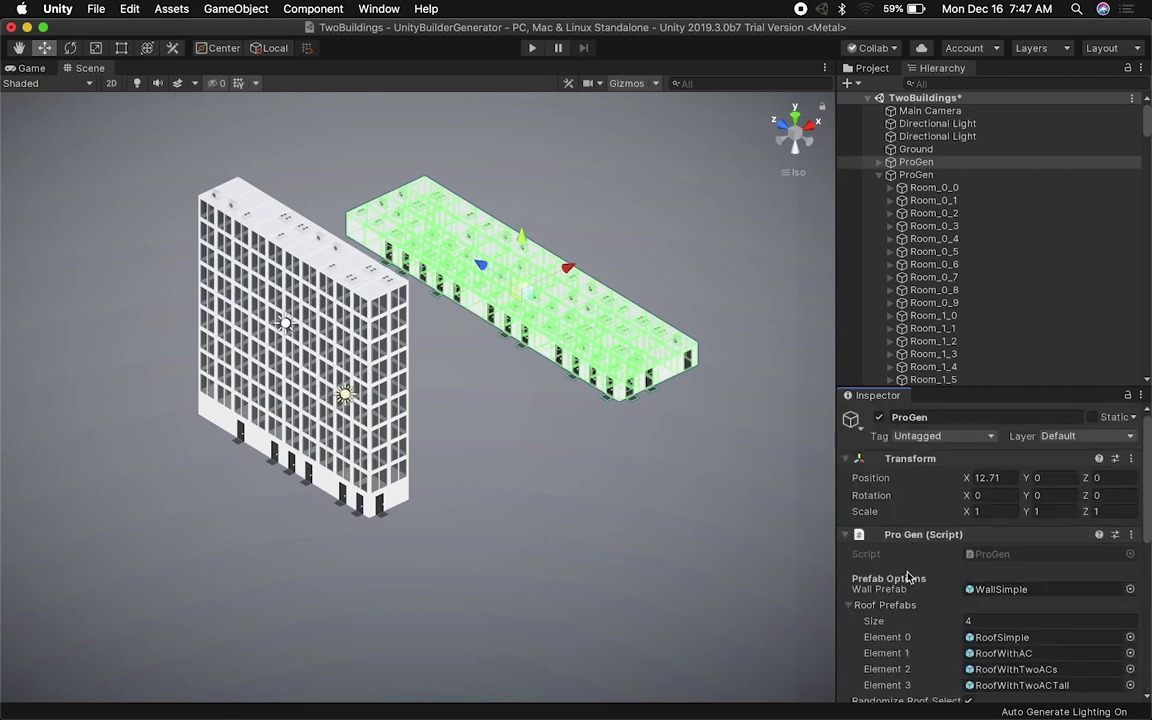
scroll(908, 577, "down", 10)
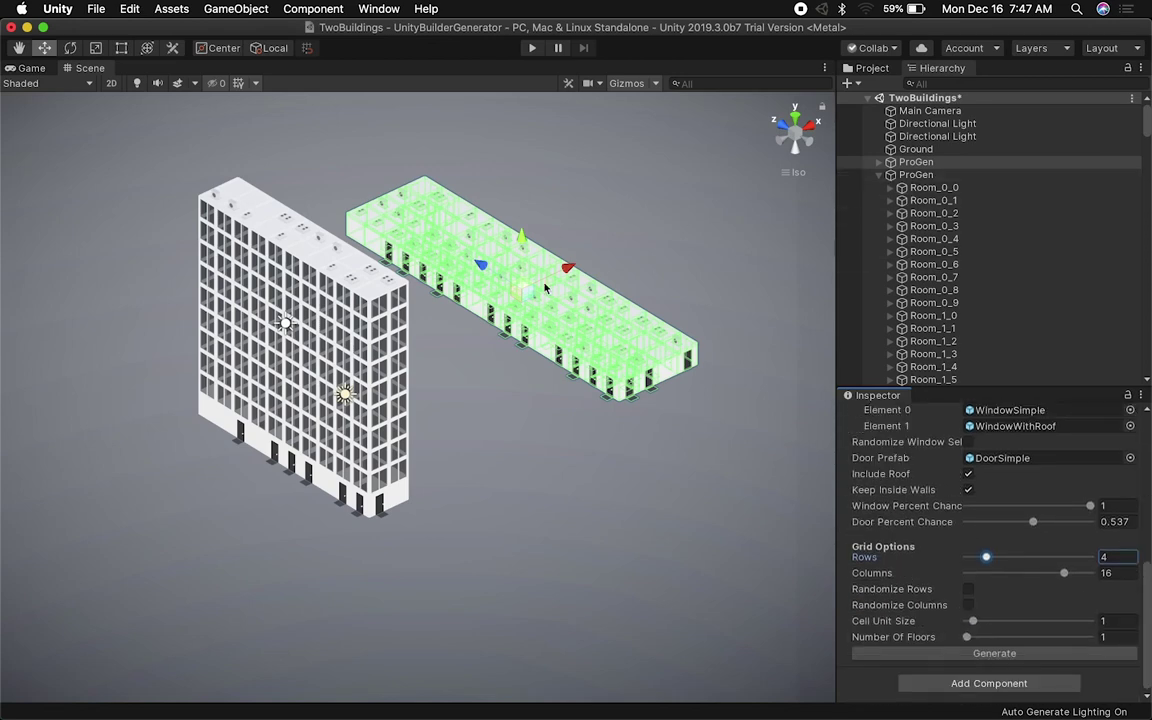
left_click(858, 162)
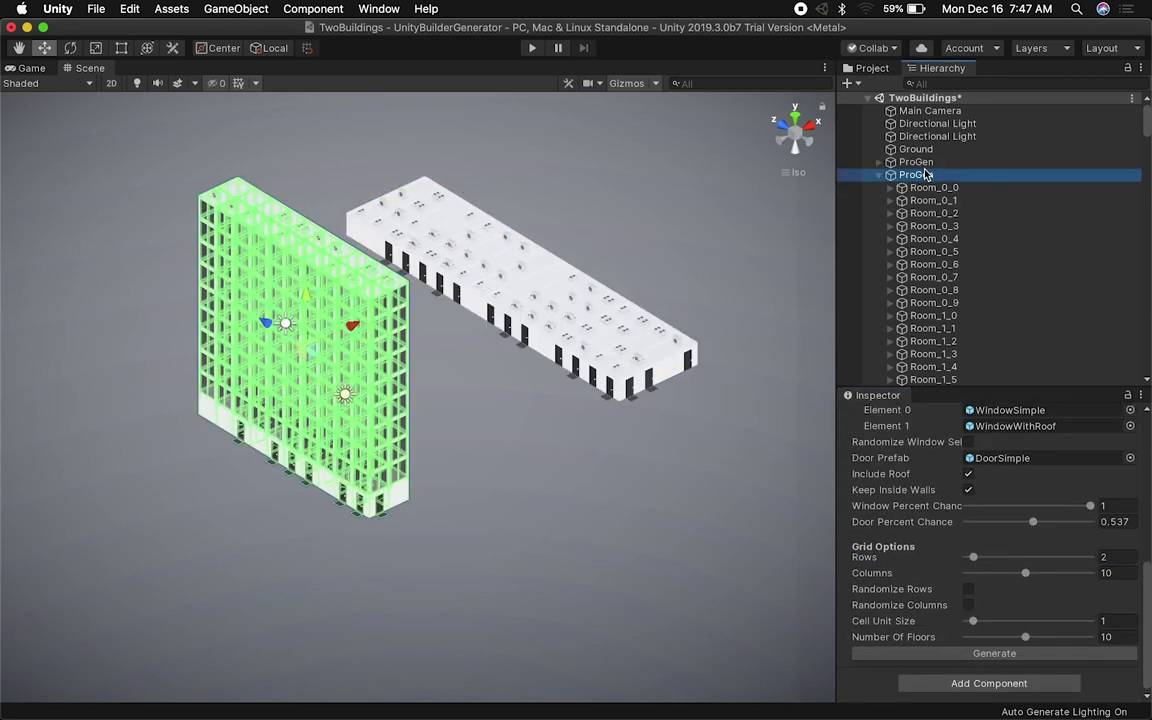
left_click_drag(967, 638, 997, 640)
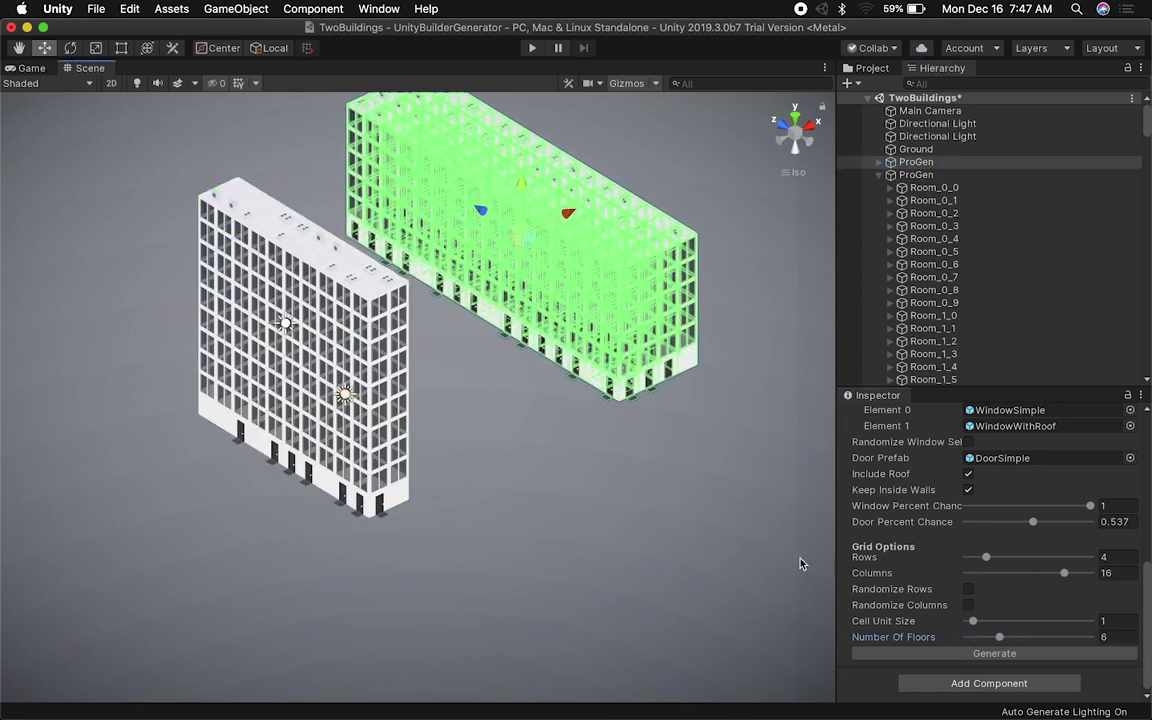
Reduce the six-floor building's Columns to 6 in the grid options of its ProGen object
left_click(720, 502)
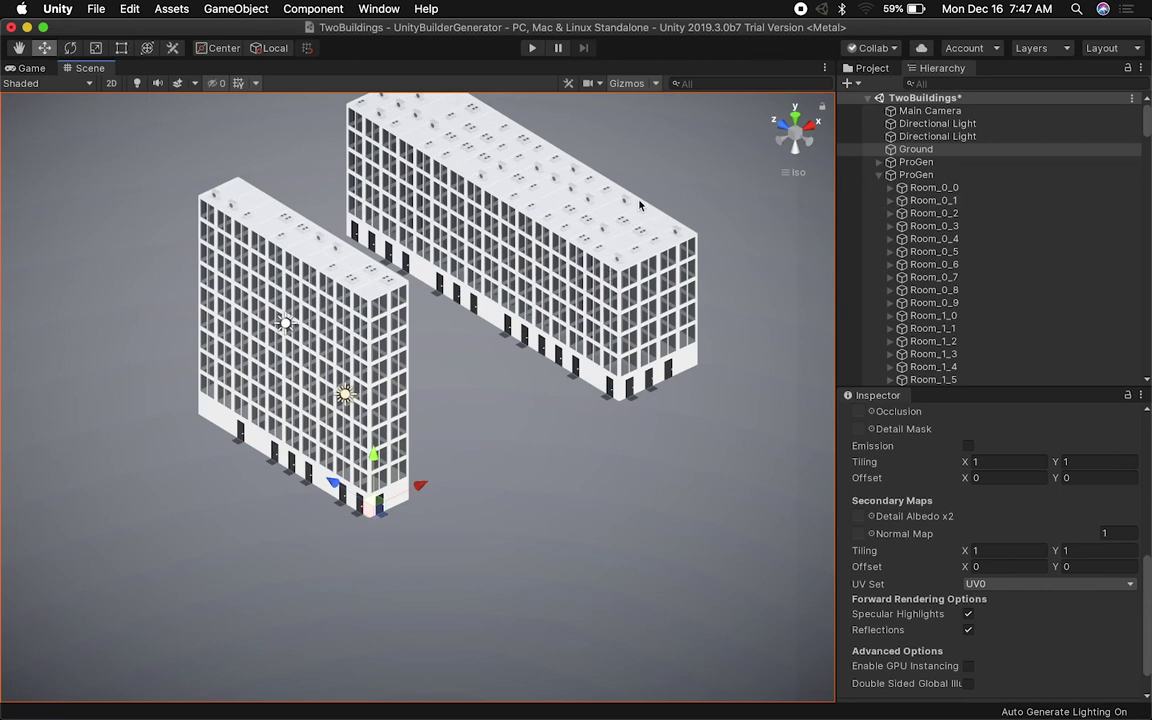
middle_click_drag(640, 205, 625, 252)
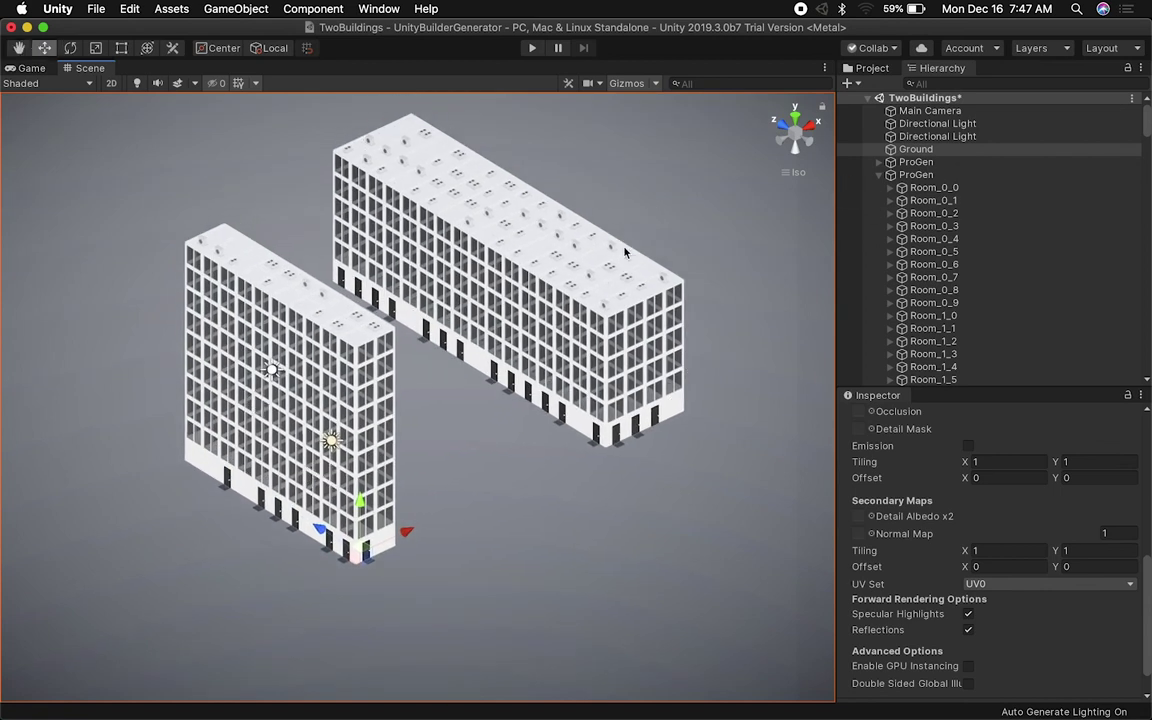
left_click_drag(502, 305, 560, 300, "alt")
left_click(912, 162)
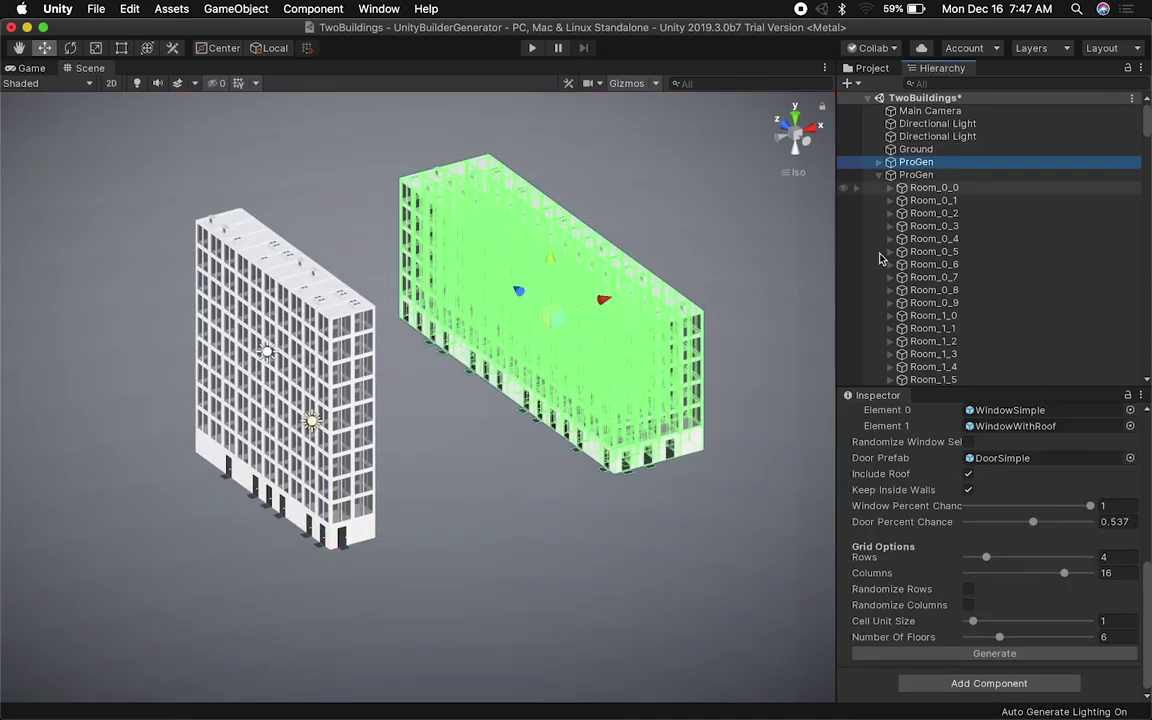
left_click_drag(1040, 576, 1003, 578)
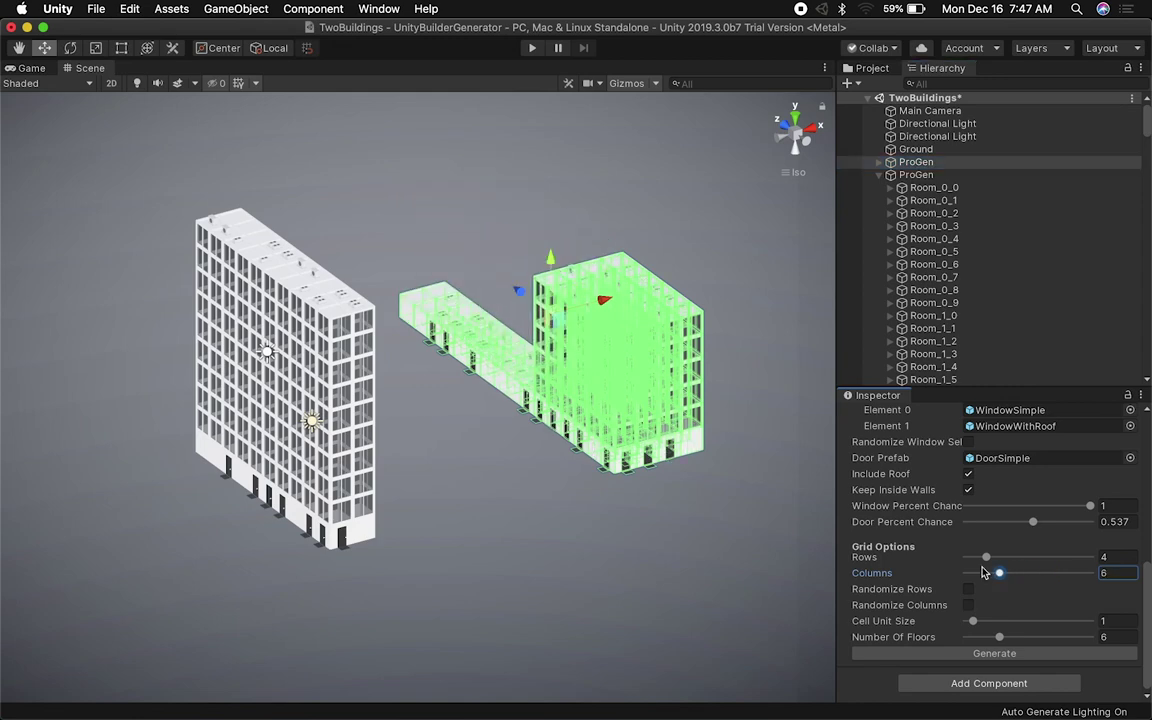
Delete every generated Room object under the first ProGen, including the leftovers from the wider grid
left_click(674, 530)
left_click_drag(674, 530, 536, 466, "alt")
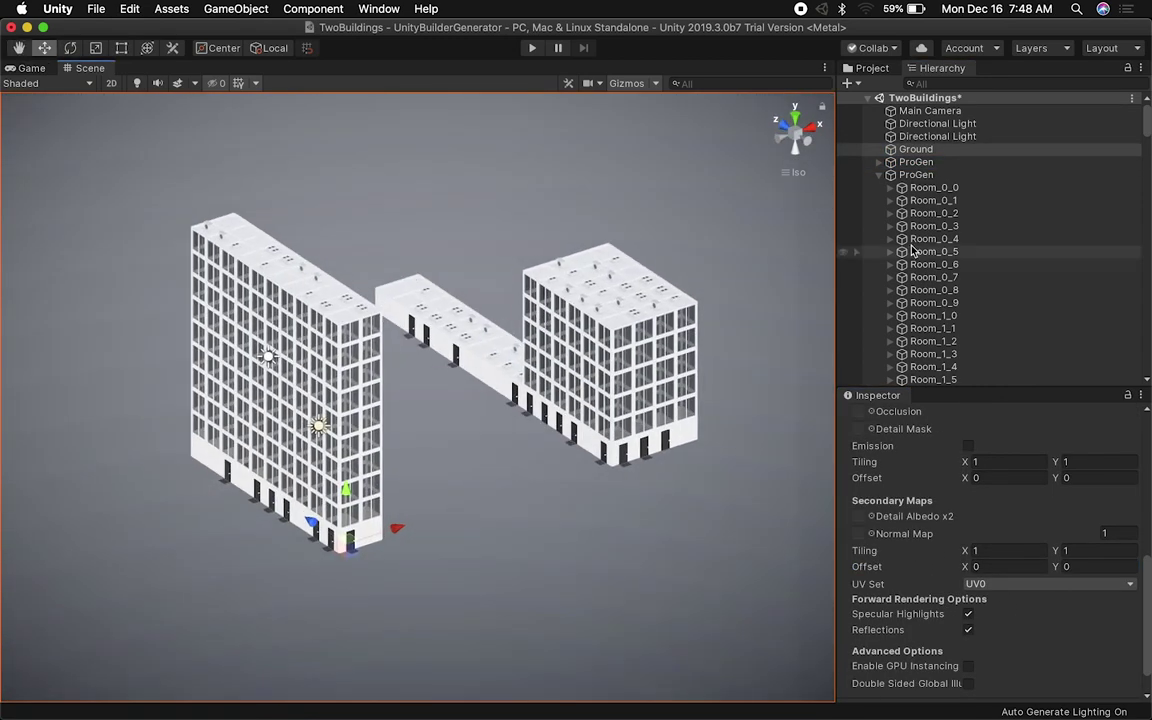
left_click(912, 161)
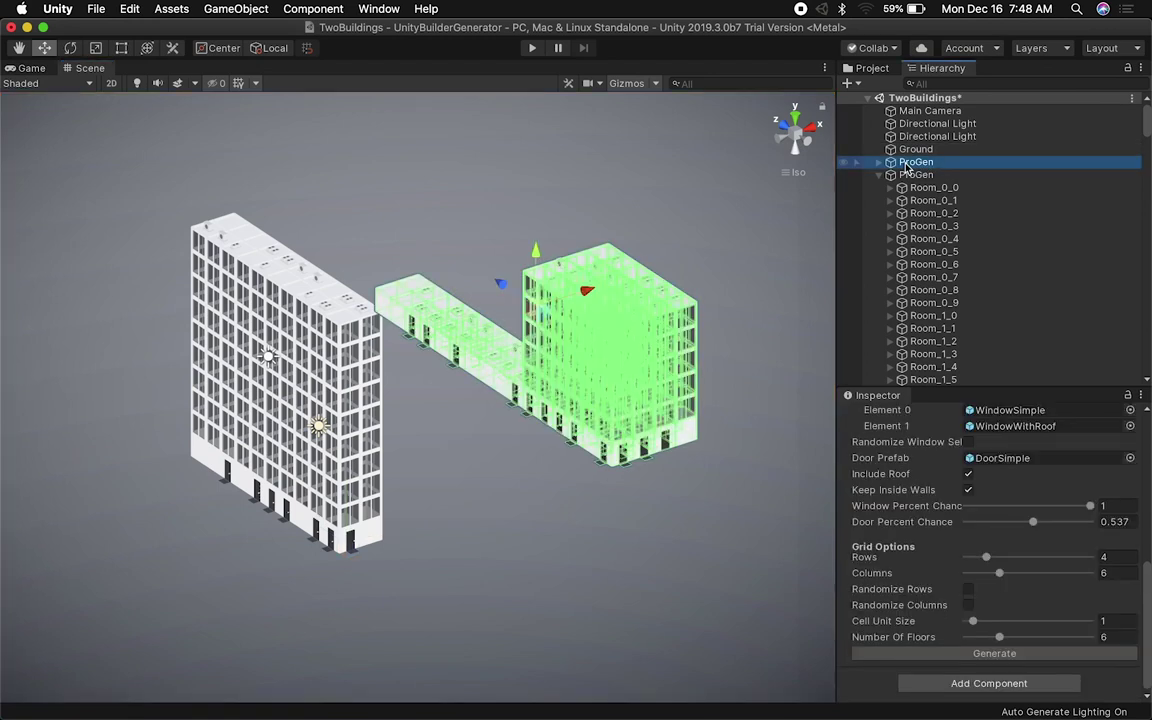
left_click(879, 162)
left_click(920, 175)
left_click(890, 277)
scroll(922, 283, "down", 5)
scroll(922, 283, "up", 5)
scroll(922, 283, "down", 4)
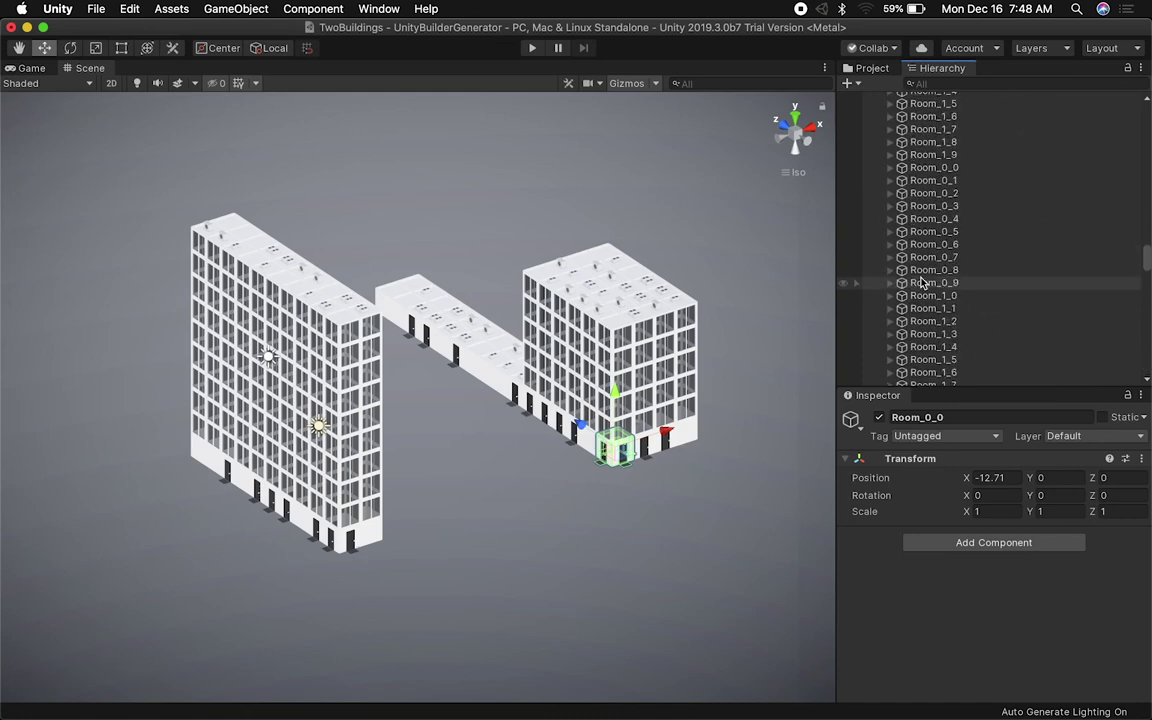
scroll(922, 283, "down", 8)
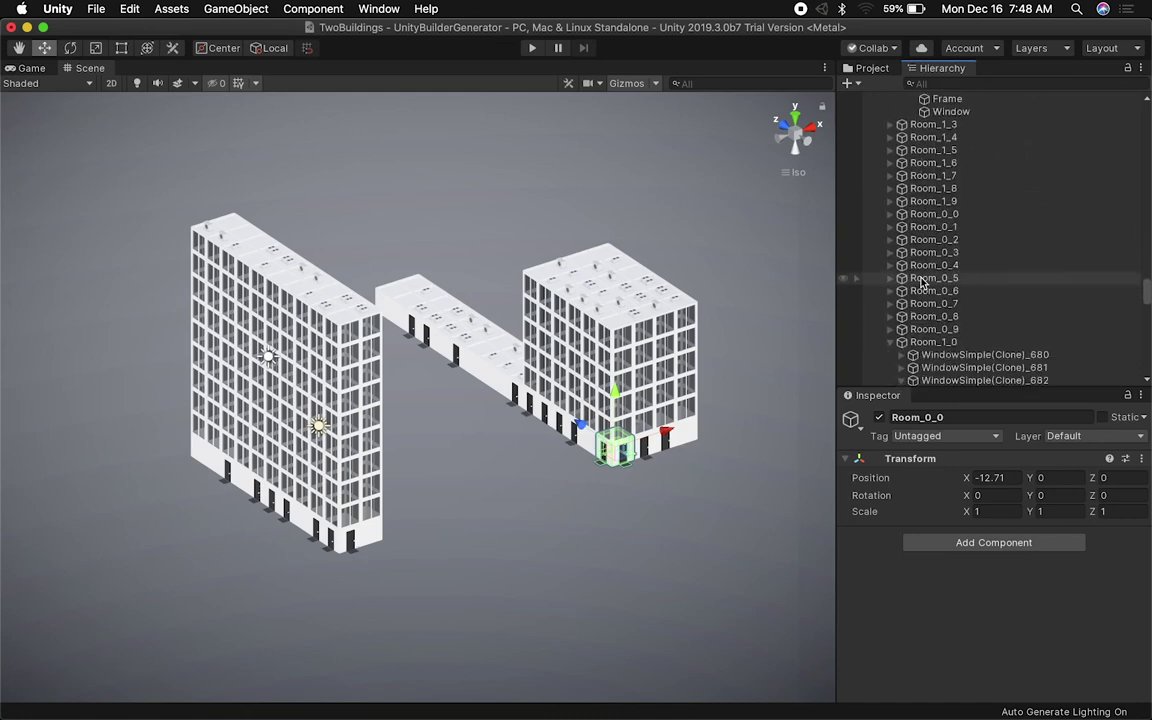
scroll(922, 283, "up", 4)
scroll(922, 283, "up", 10)
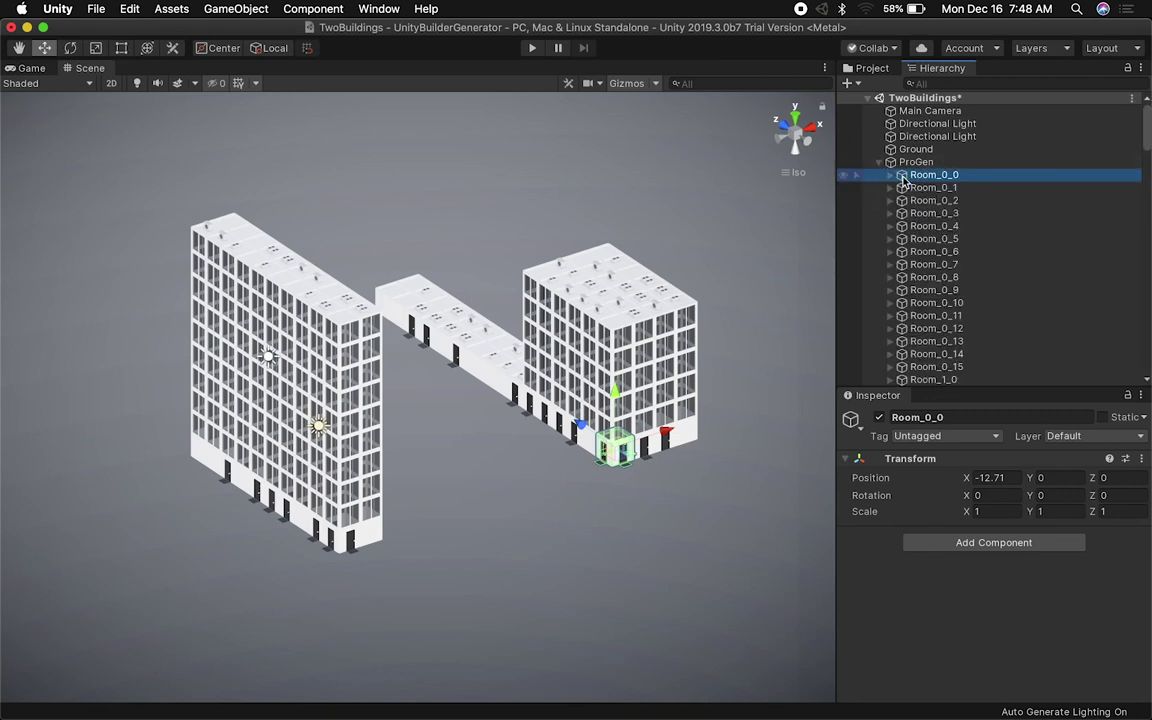
scroll(920, 330, "down", 10)
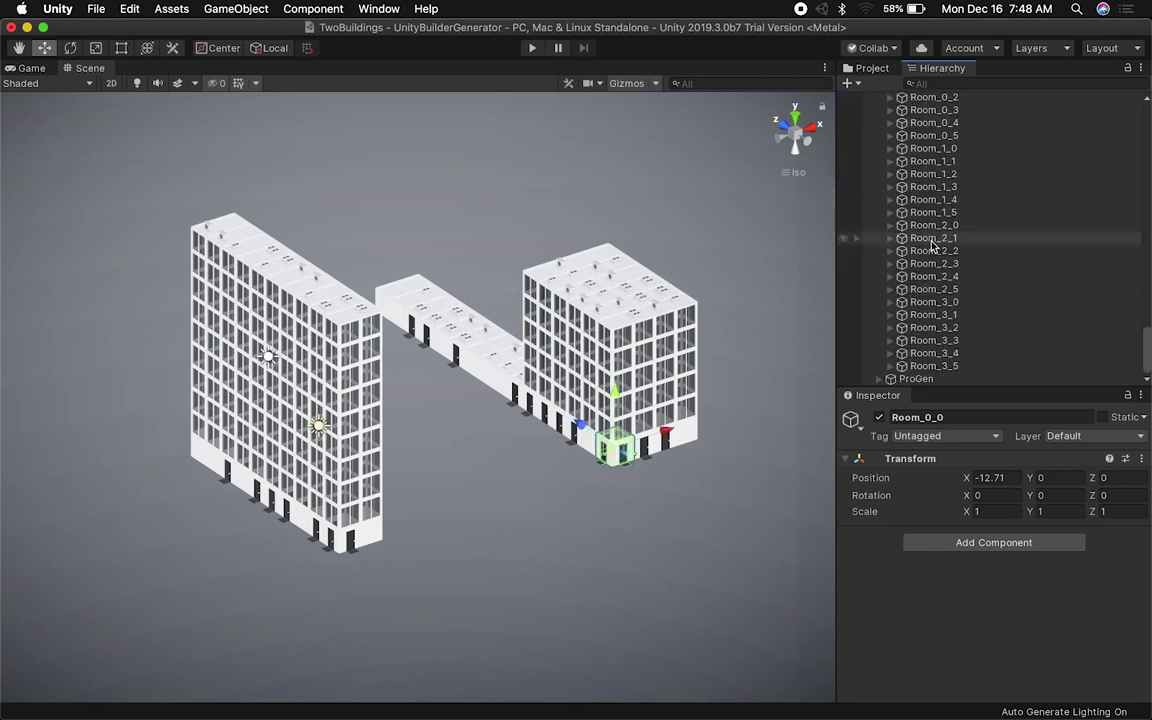
left_click(918, 362, "shift")
key("super+BackSpace")
Regenerate the emptied ProGen building by changing its Rows to 1 and back to 4
left_click(916, 161)
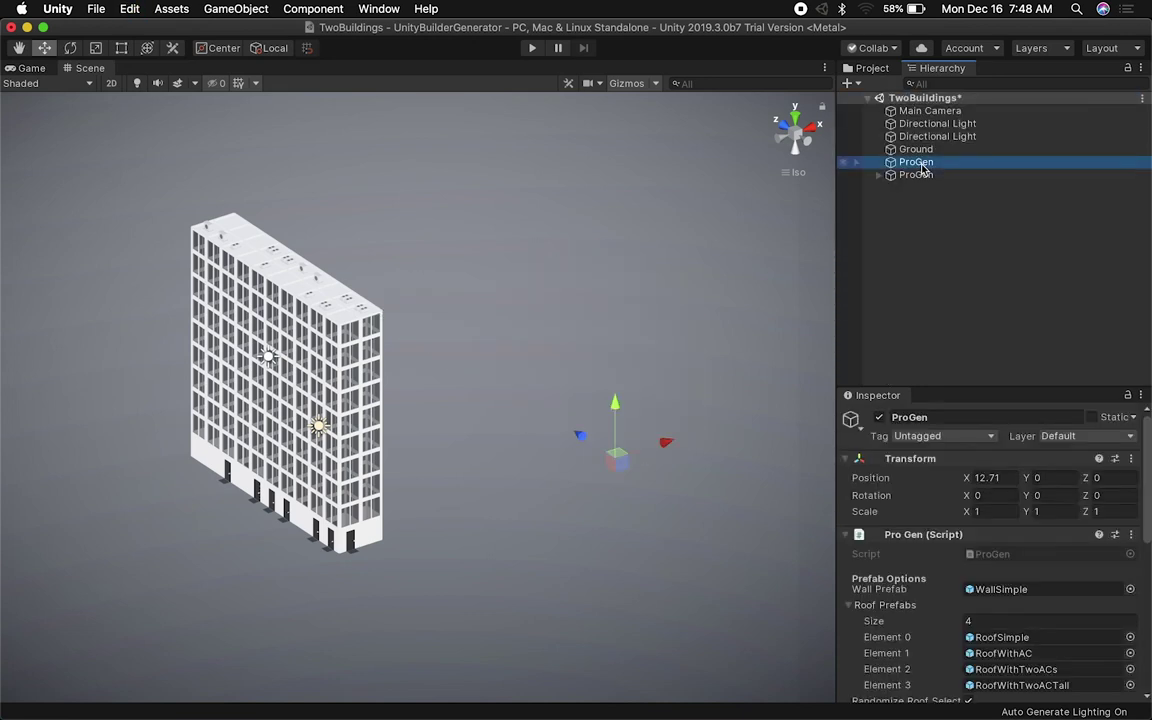
scroll(965, 590, "down", 5)
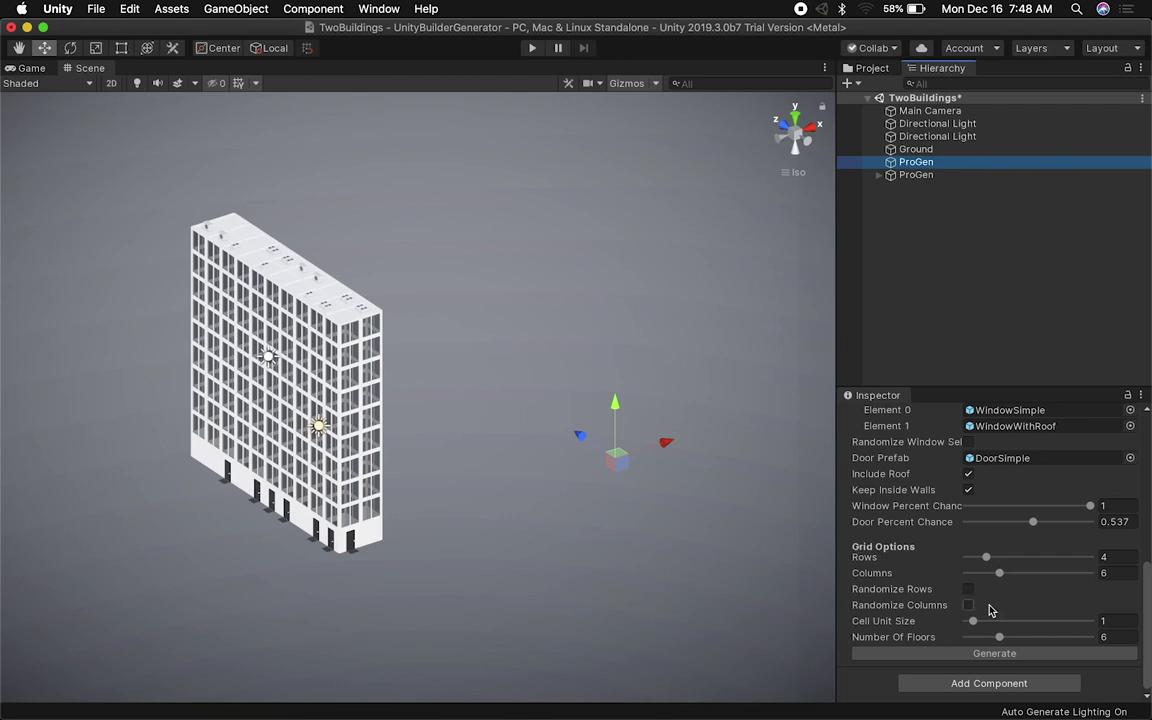
left_click(1111, 556)
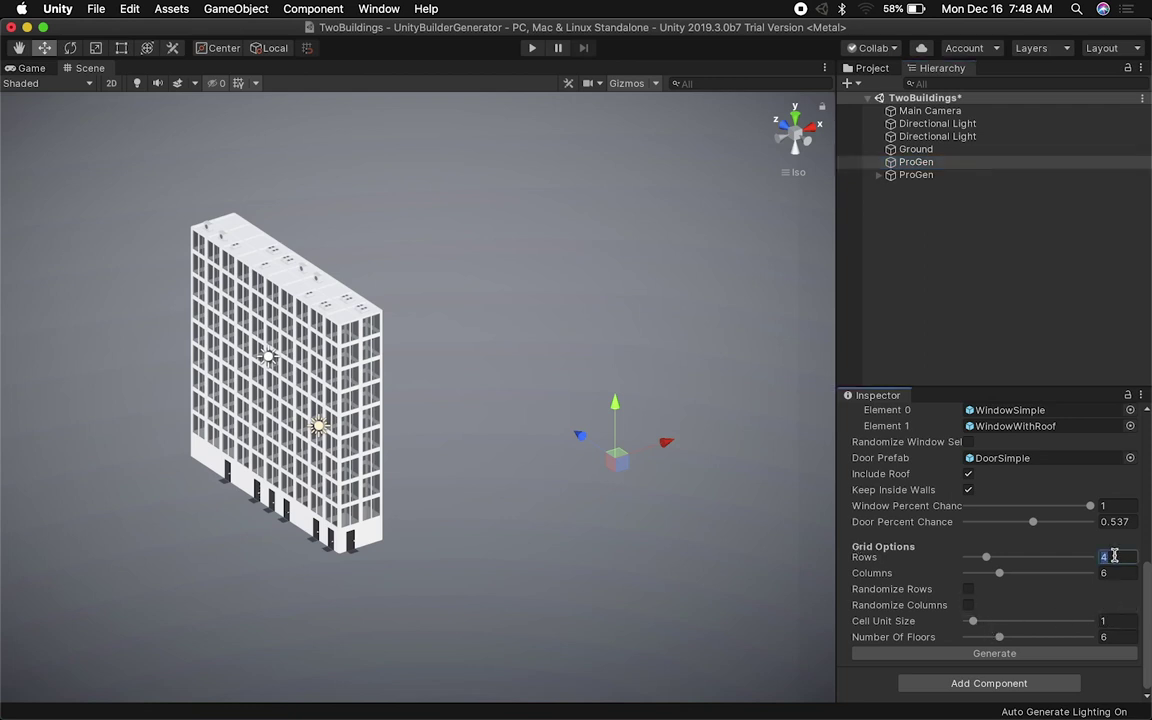
type("1")
type("4")
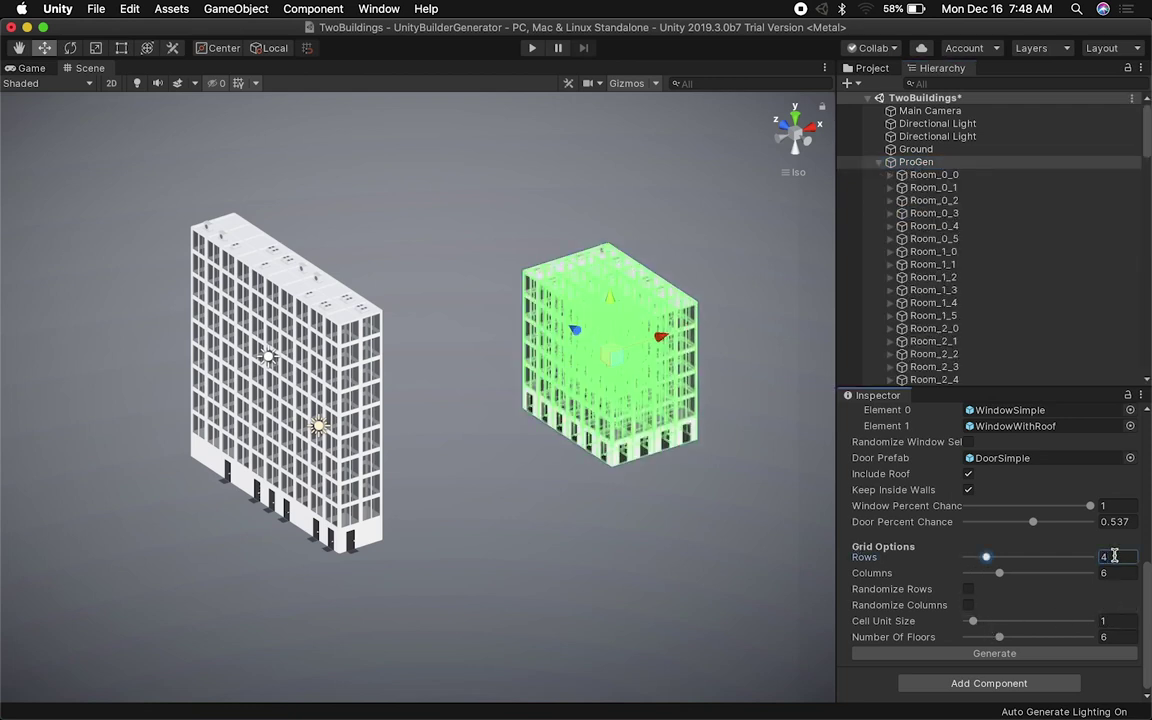
Inspect the regenerated building, and enlarge the Inspector to review its ProGen roof, window and door prefab options
left_click_drag(651, 451, 700, 348, "alt")
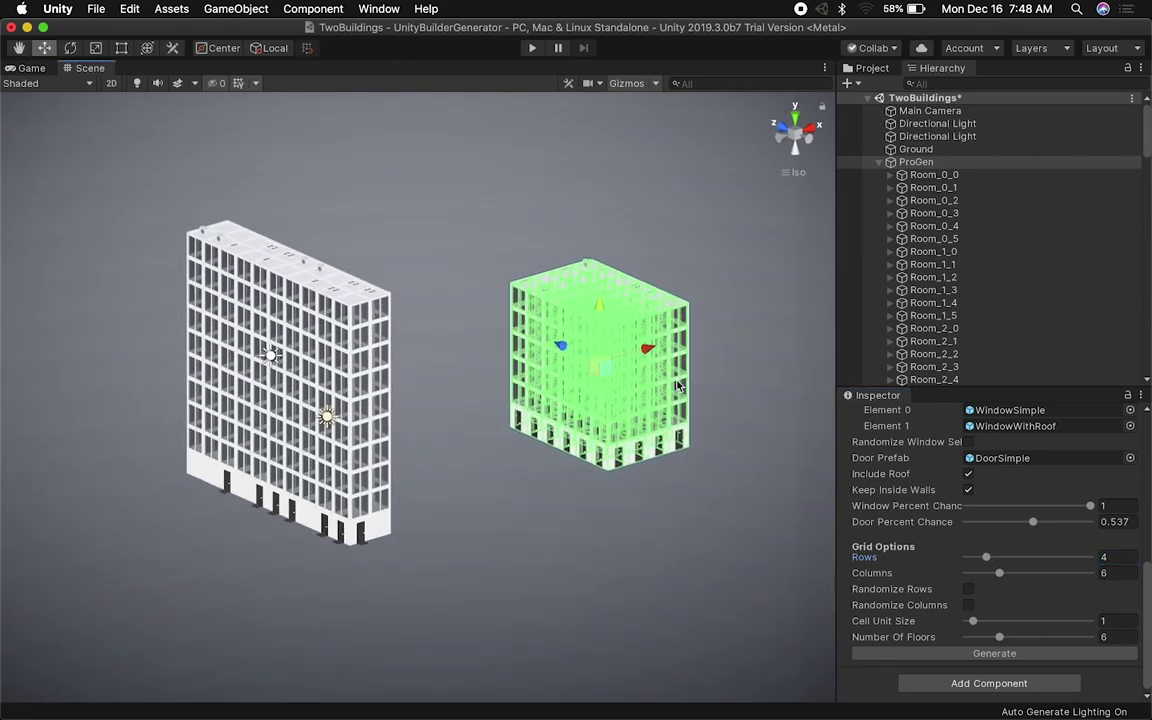
left_click(684, 350)
middle_click_drag(698, 341, 615, 353)
scroll(910, 240, "up", 3)
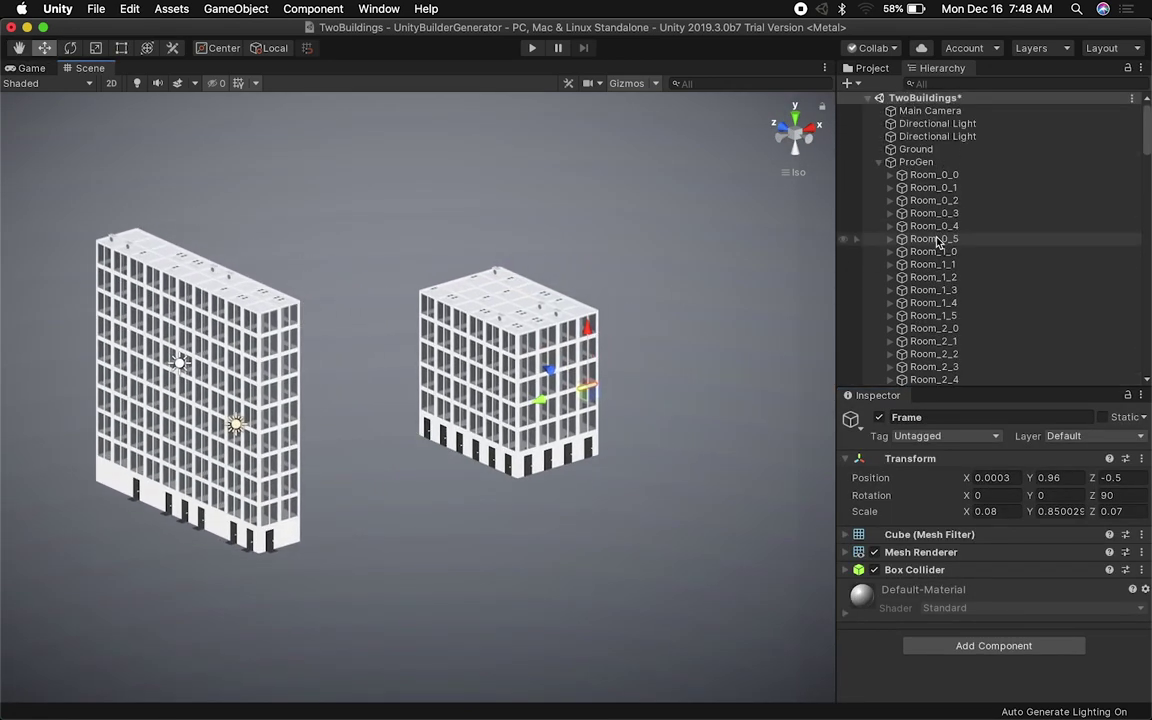
left_click(917, 162)
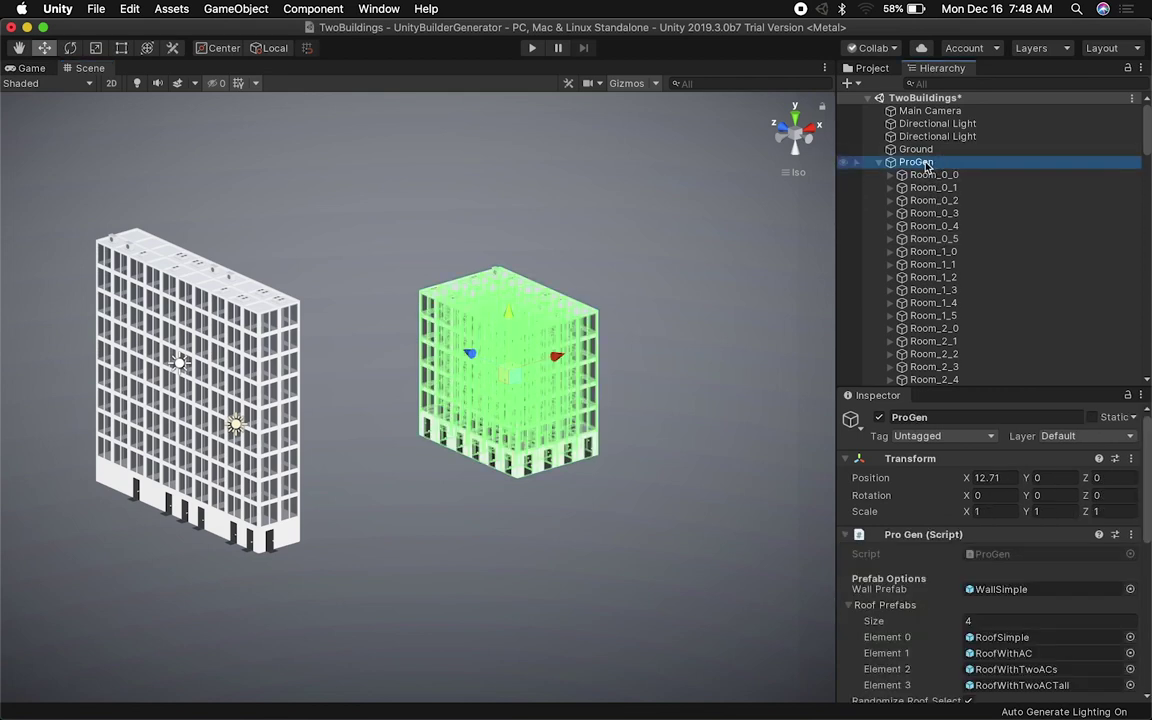
scroll(937, 569, "down", 8)
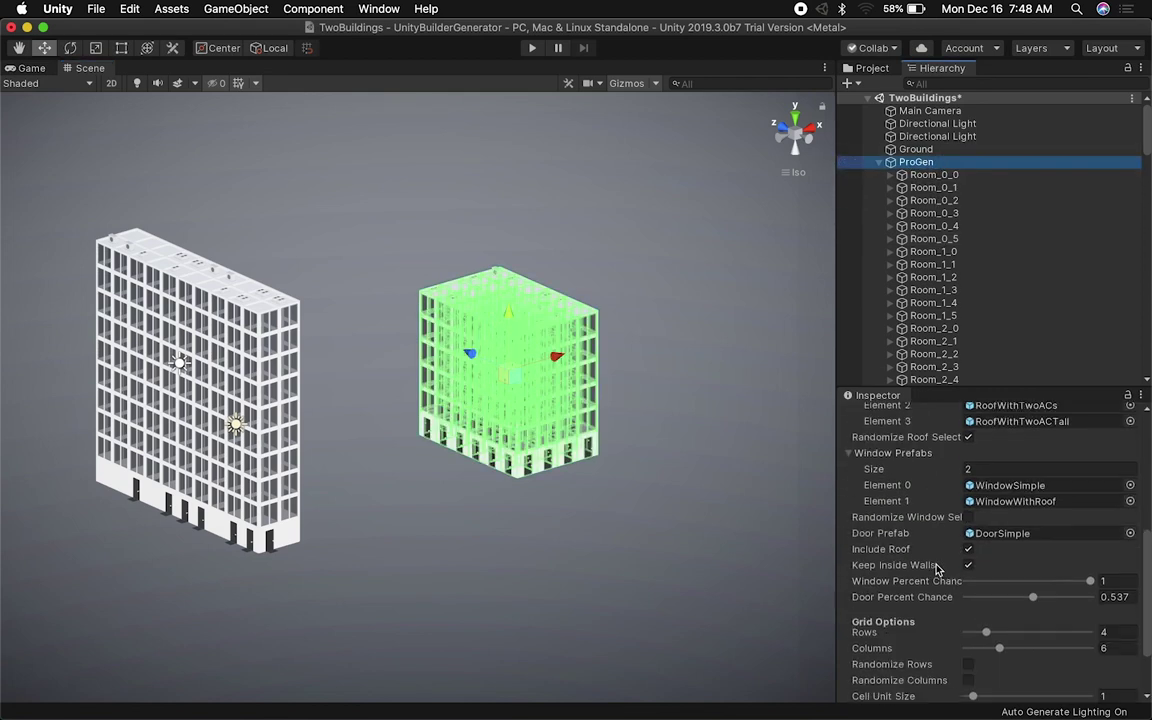
scroll(985, 538, "up", 1)
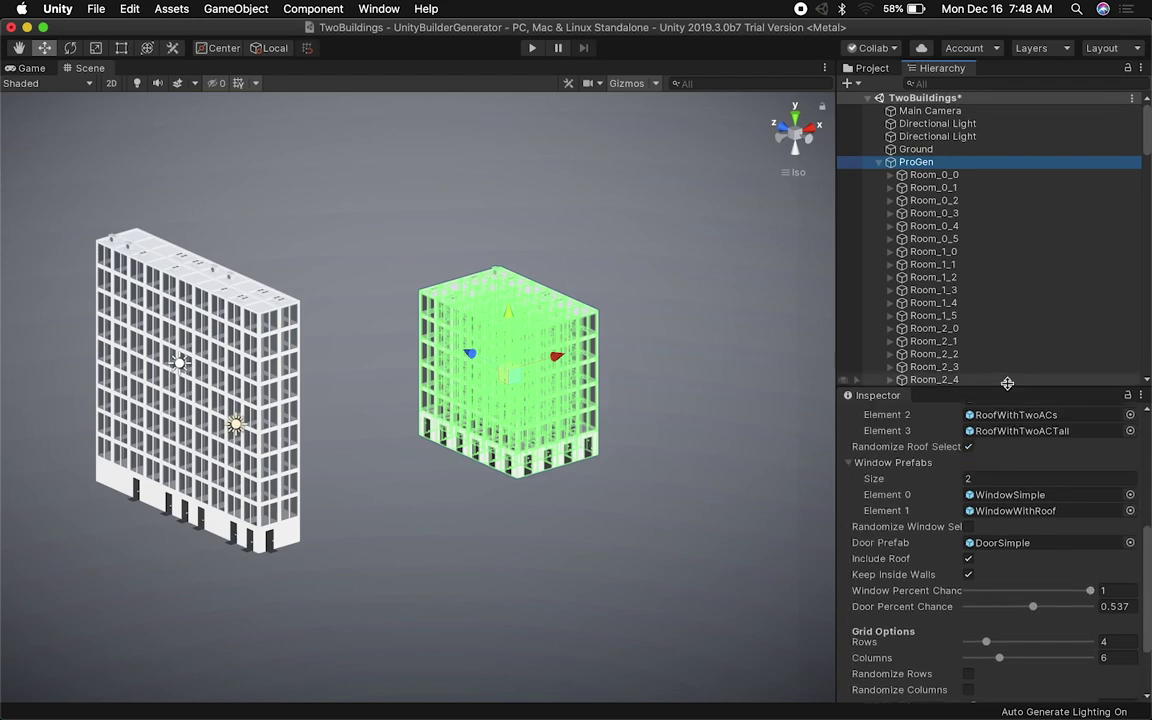
left_click_drag(1000, 388, 1000, 243)
scroll(930, 341, "up", 3)
scroll(928, 341, "up", 2)
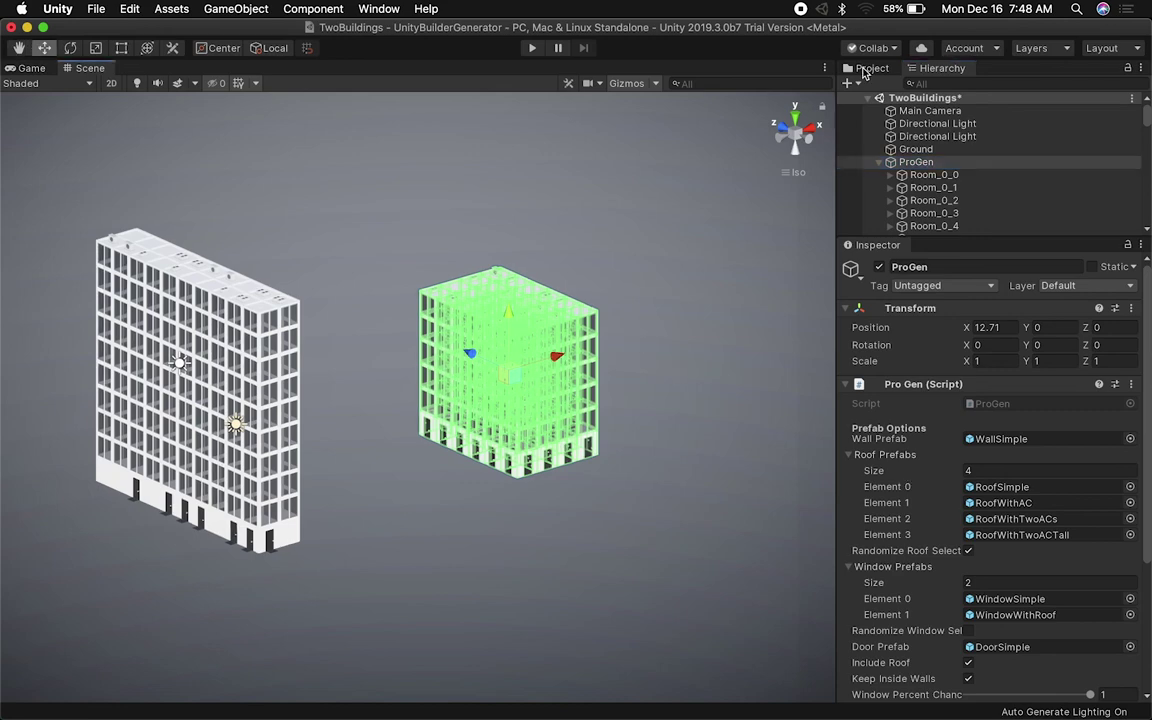
Open the Roof scene from the project's Scenes folder, discarding the unsaved changes to TwoBuildings
left_click(867, 69)
double_click(955, 155)
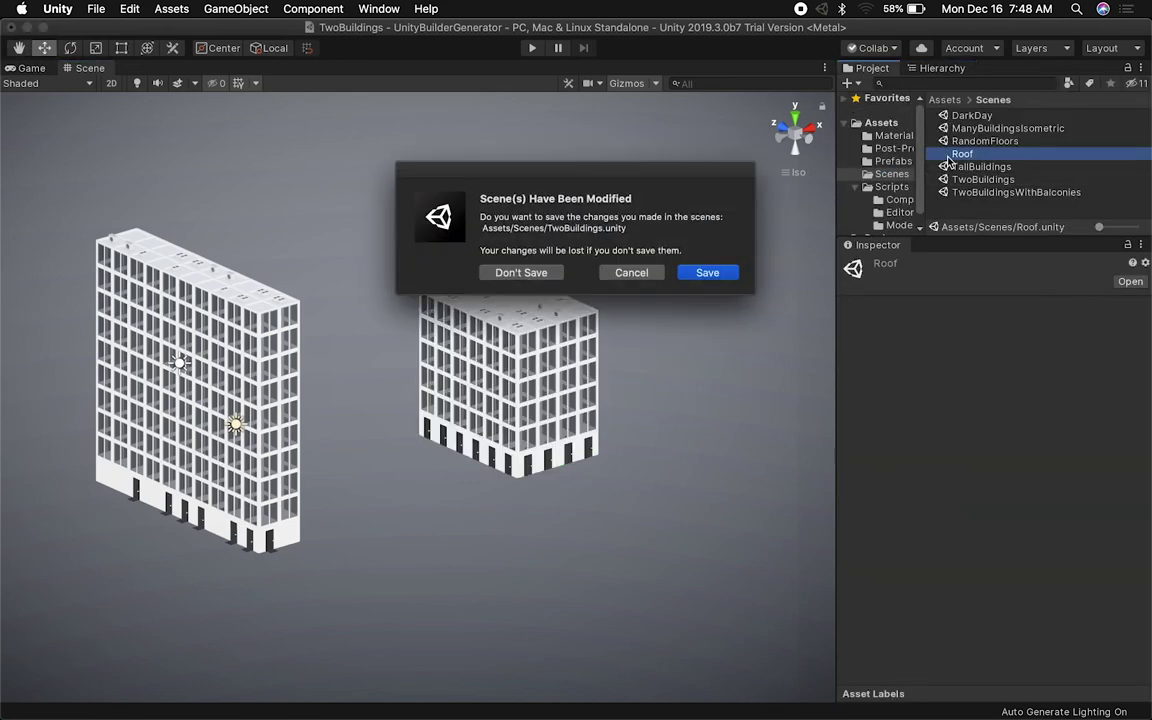
left_click(521, 272)
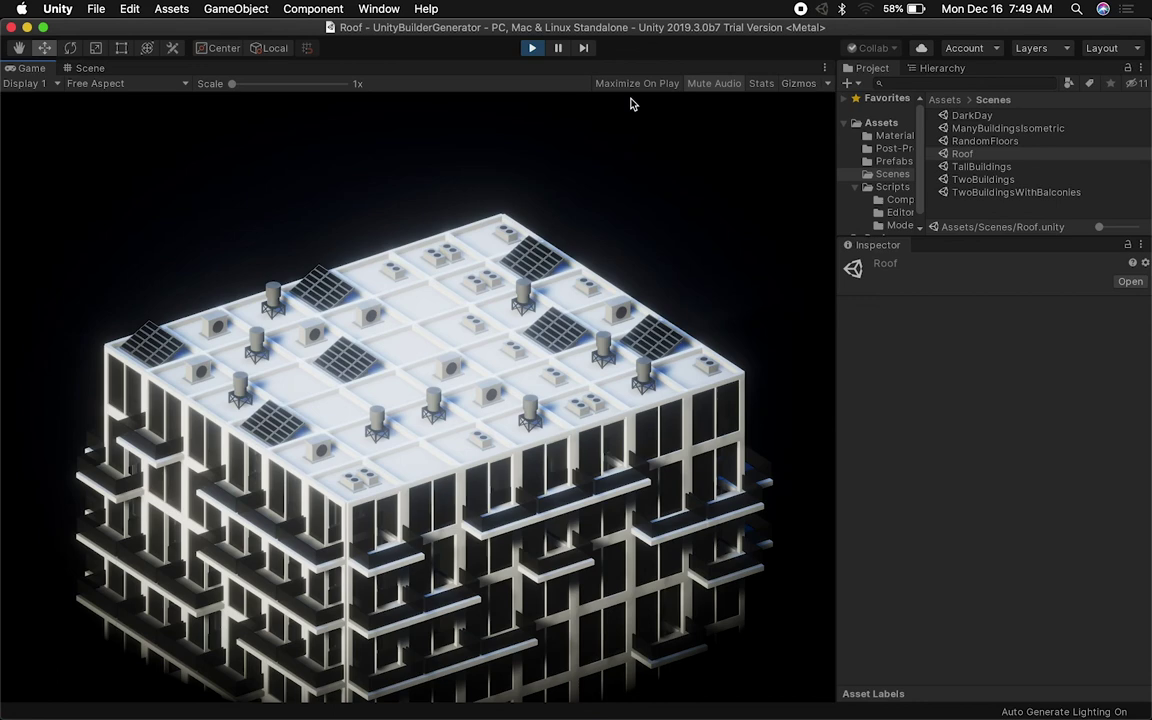
Select the Roof scene's ProGen object and review its roof prefabs, window prefabs and grid options
left_click(936, 70)
left_click(916, 162)
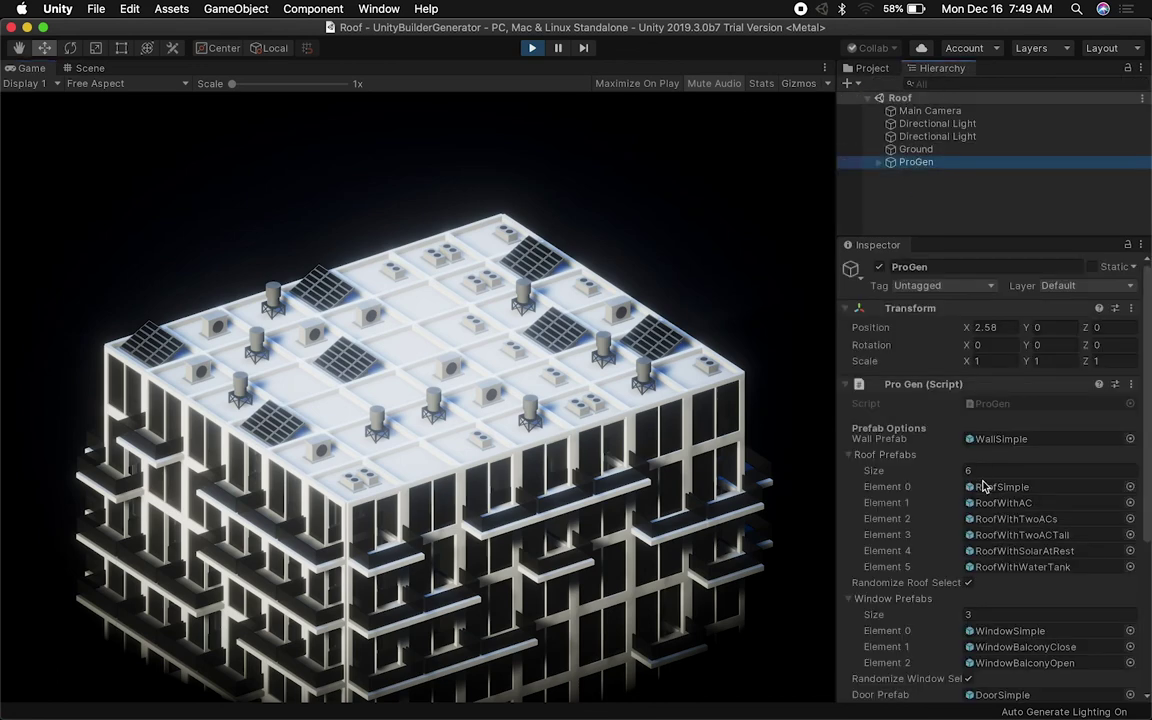
scroll(975, 478, "down", 5)
scroll(967, 475, "up", 5)
scroll(937, 528, "down", 5)
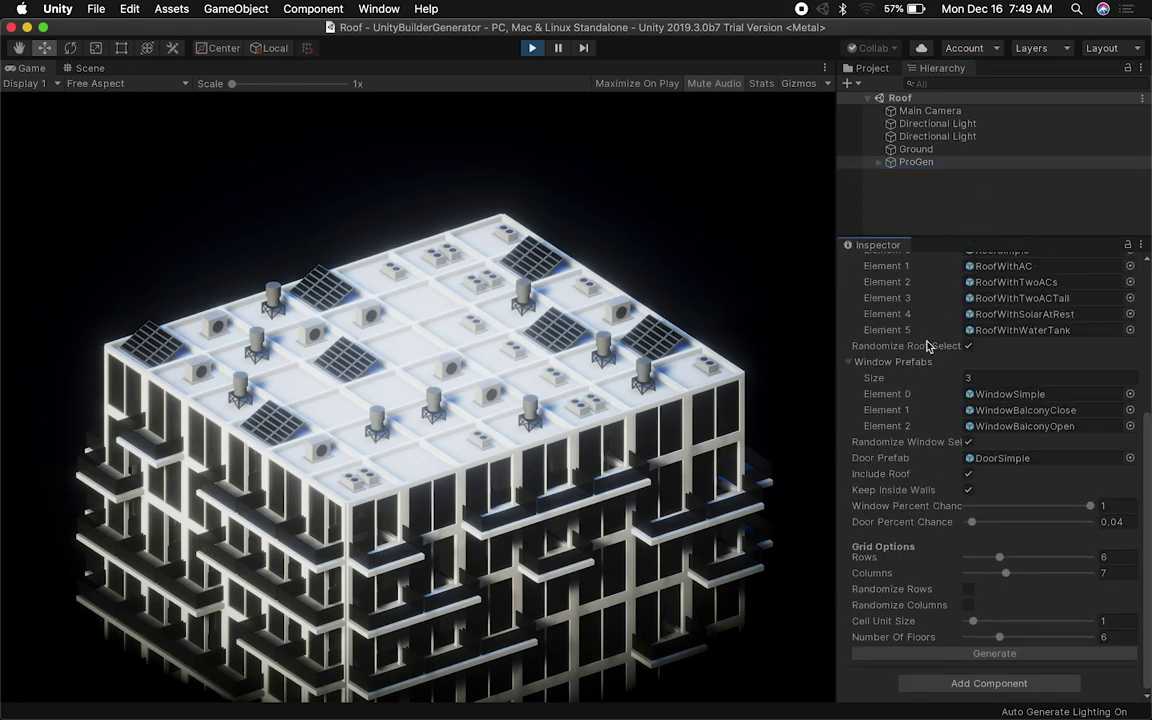
scroll(866, 342, "up", 5)
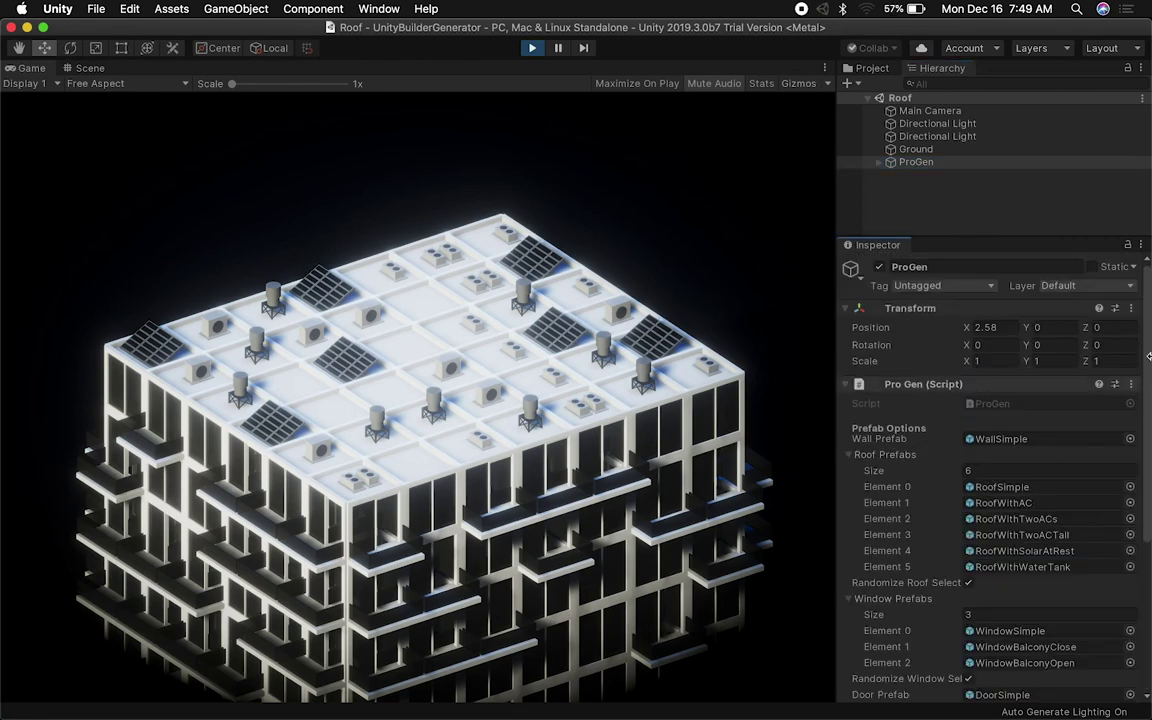
left_click_drag(1148, 364, 1140, 468)
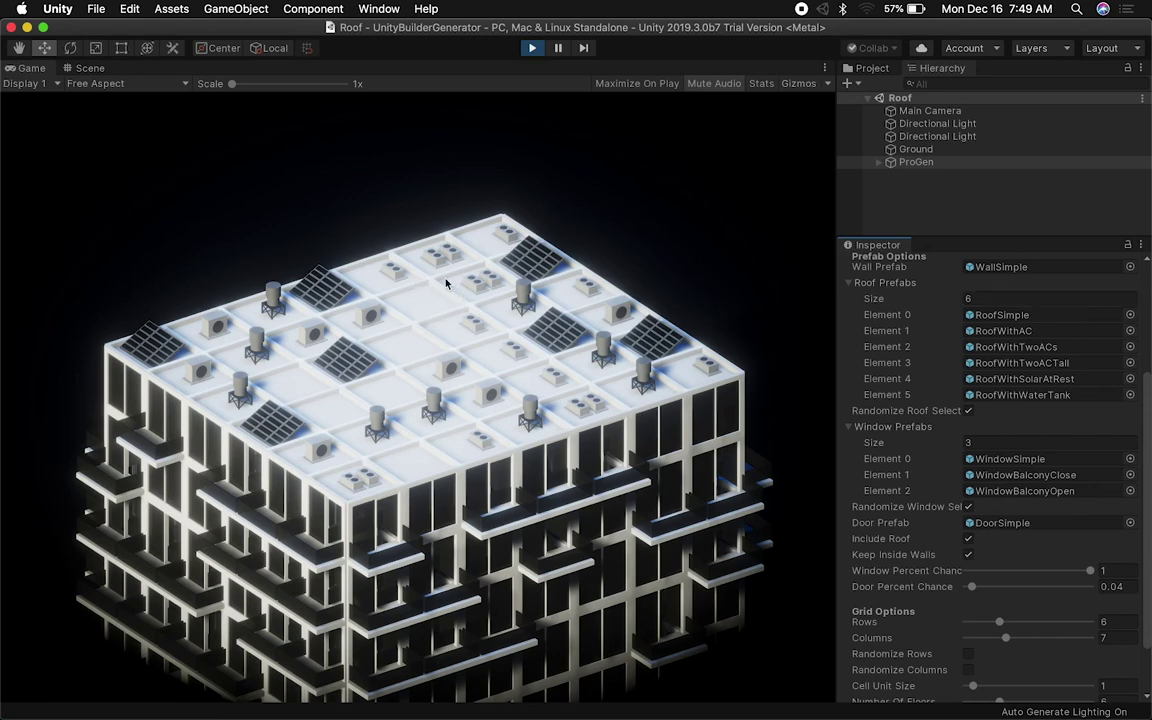
Toggle the Scene view lighting, inspect the generated roof's solar panels, AC units and water tanks up close, and return to the Game view
left_click(82, 67)
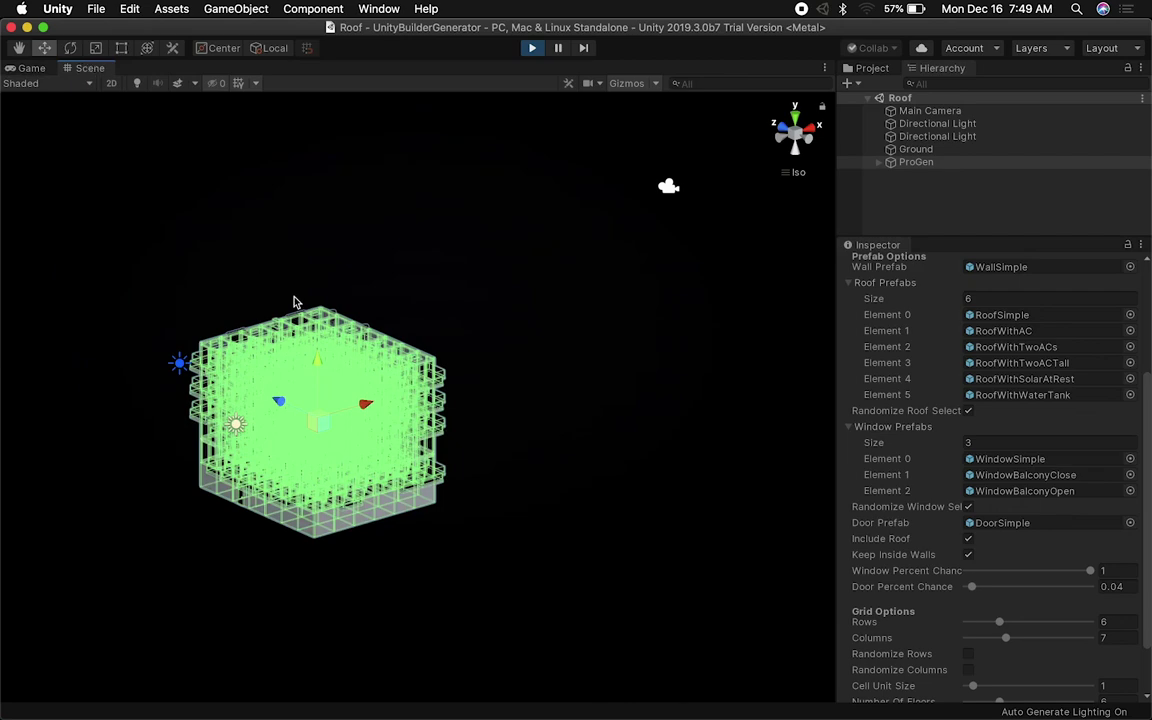
left_click(390, 240)
scroll(424, 260, "up", 5)
scroll(424, 260, "up", 2)
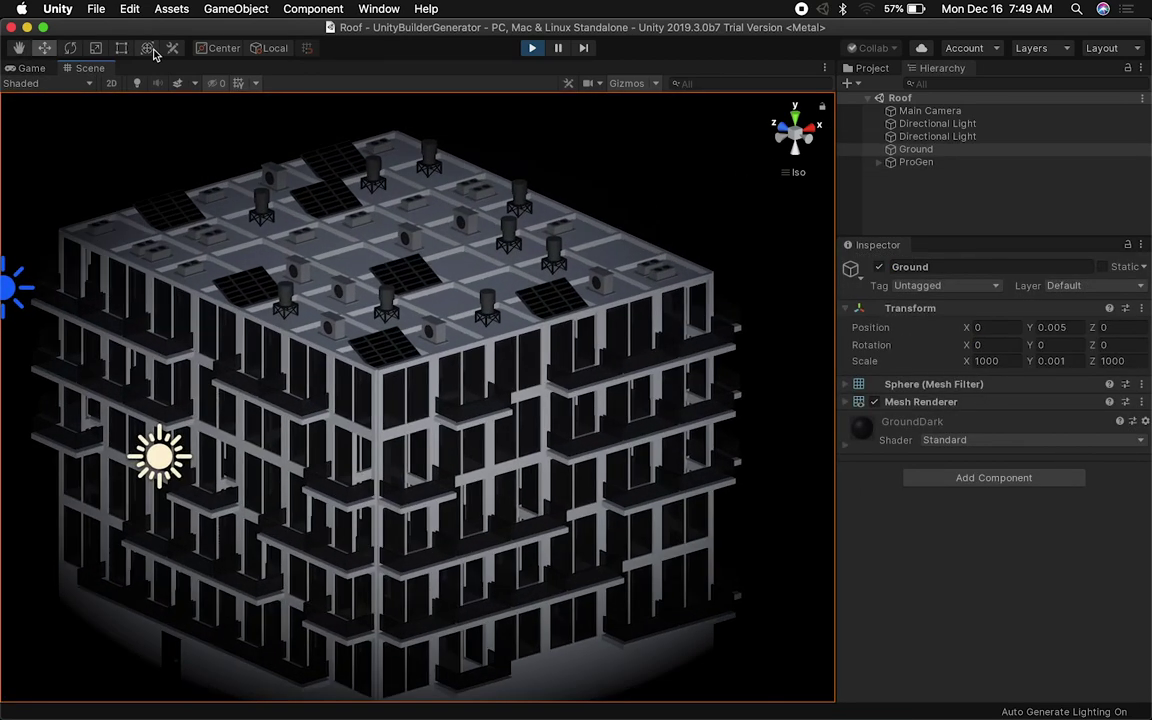
left_click(136, 84)
left_click_drag(211, 154, 398, 365, "alt")
scroll(442, 378, "up", 5)
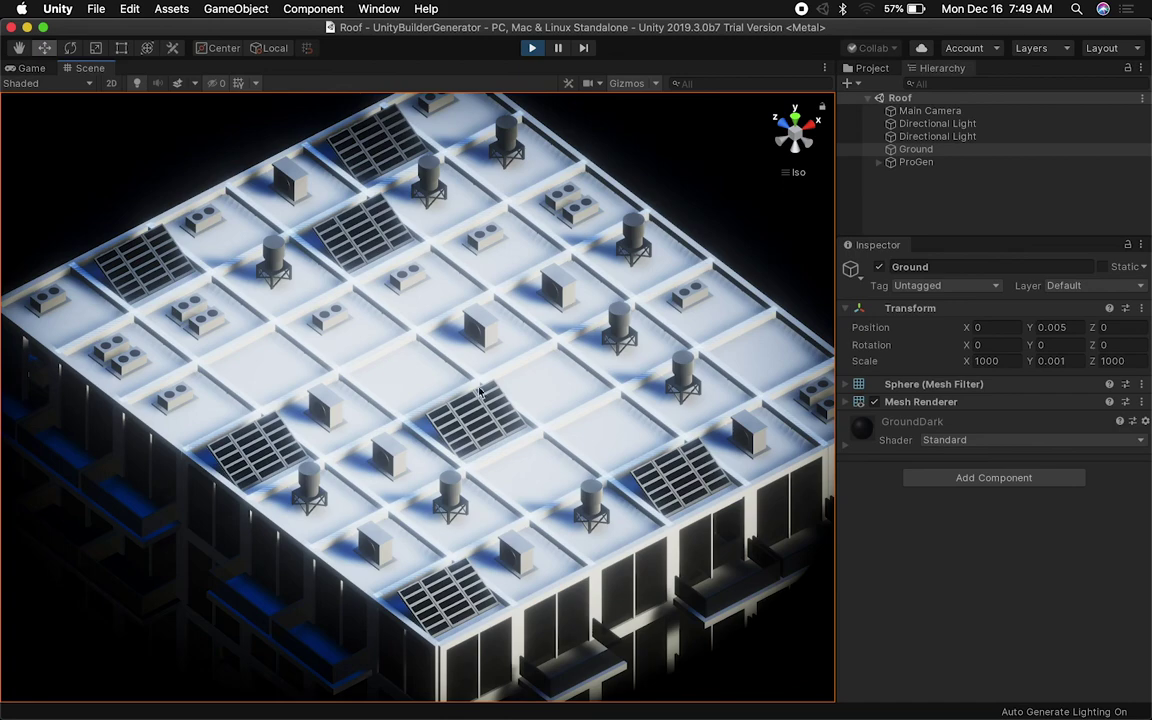
left_click(915, 162)
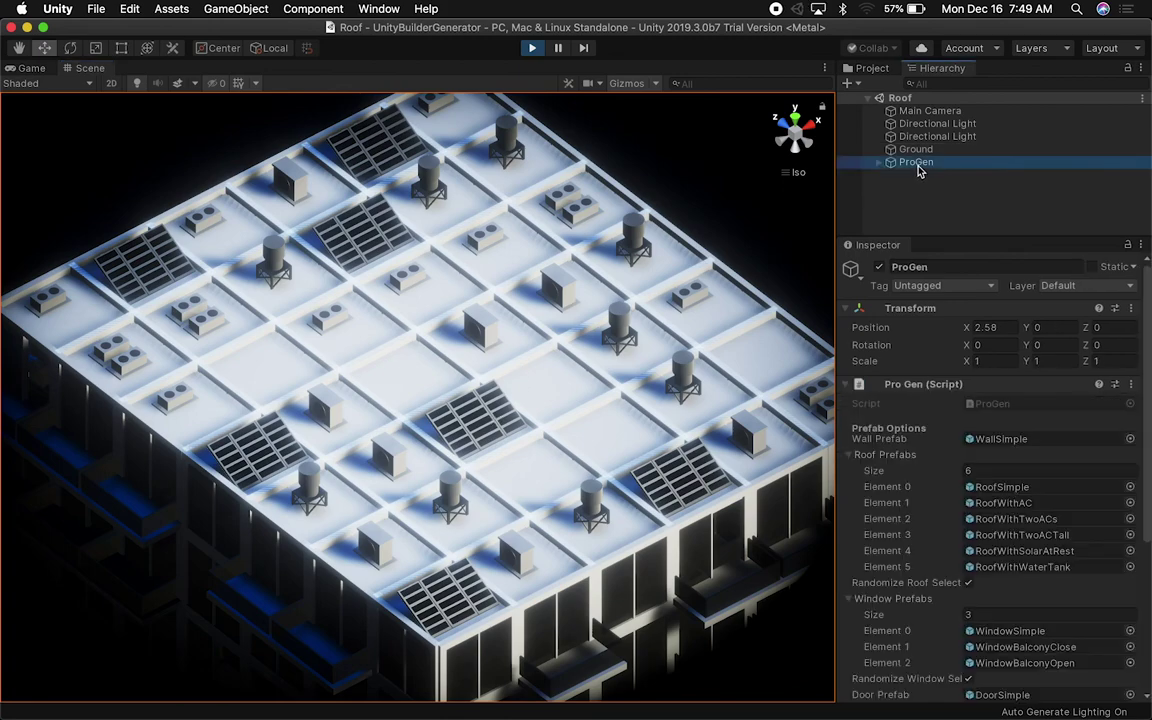
left_click(777, 155)
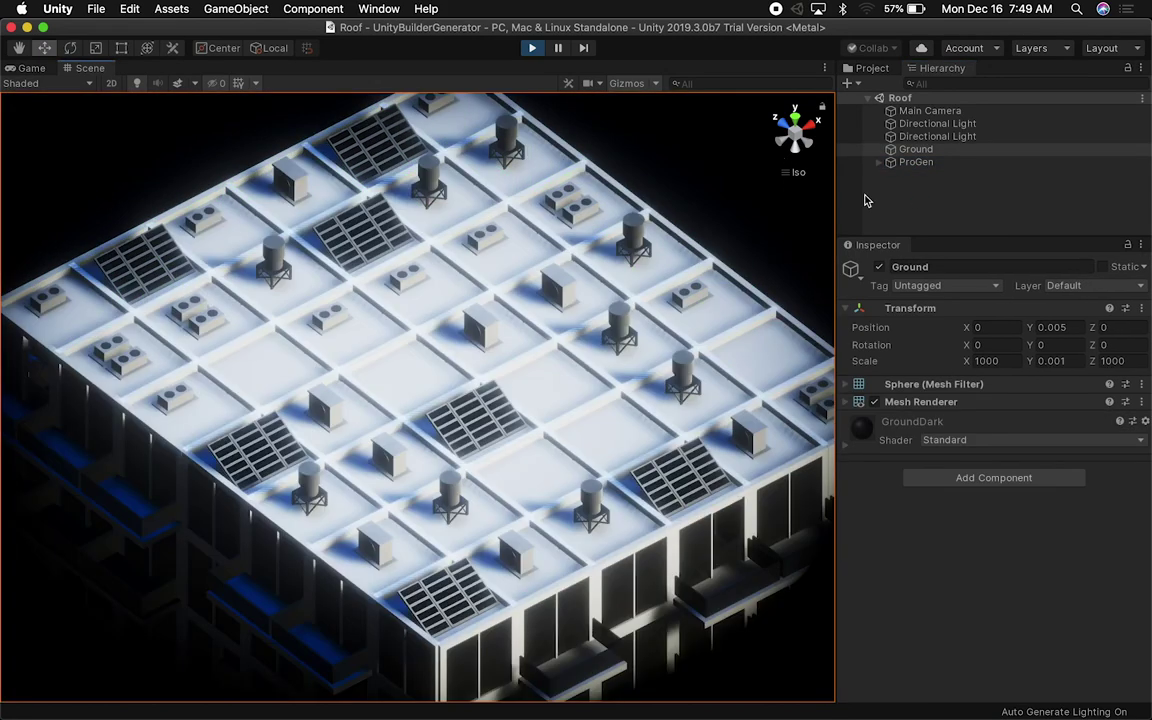
left_click(33, 68)
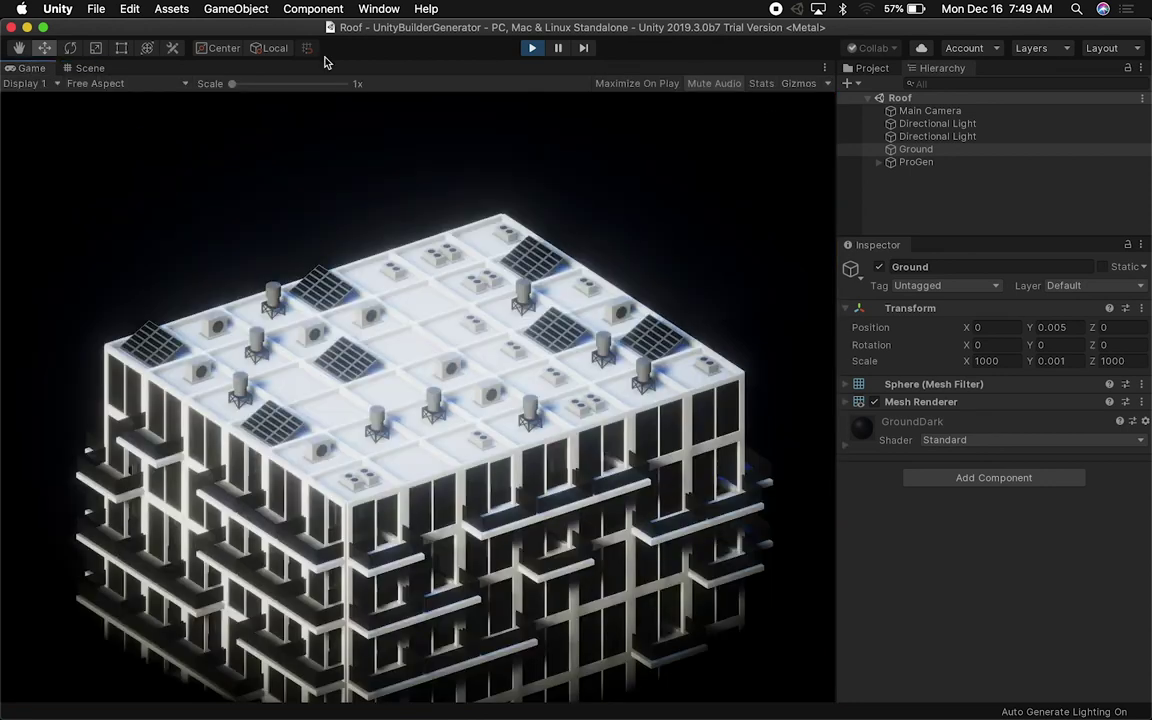
Open the RoofSimple prefab from ProGen's roof prefabs, view its Wall in the Scene view, and return to the scene
left_click(937, 164)
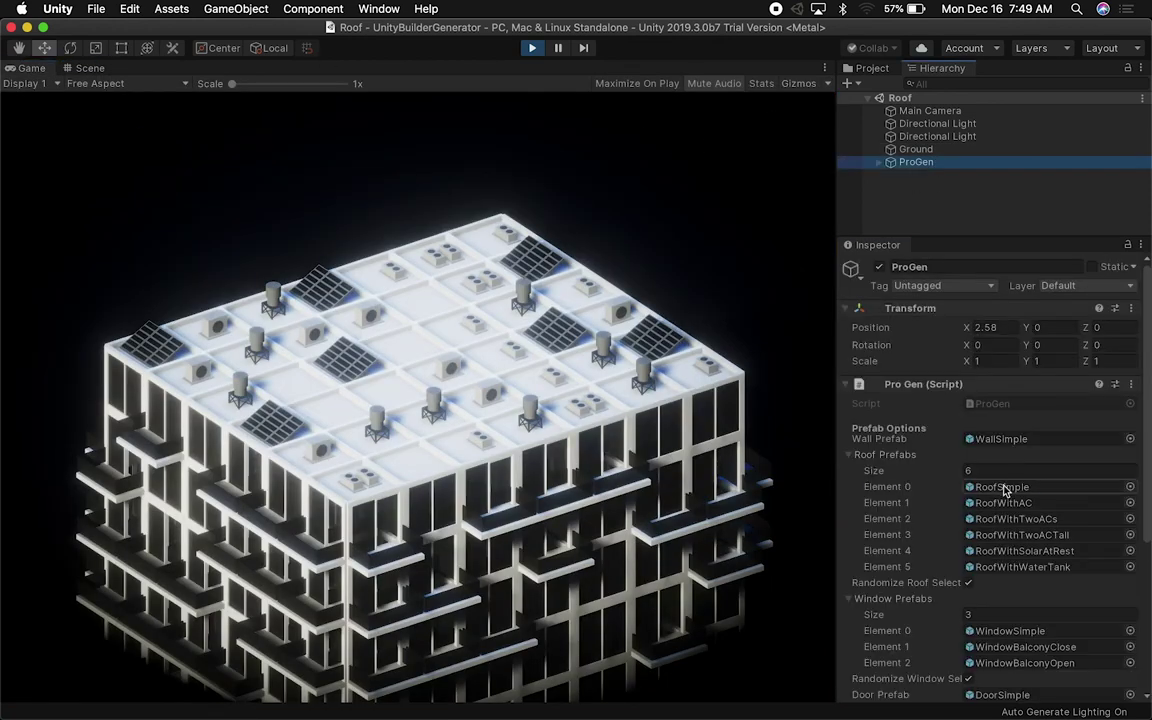
double_click(1005, 488)
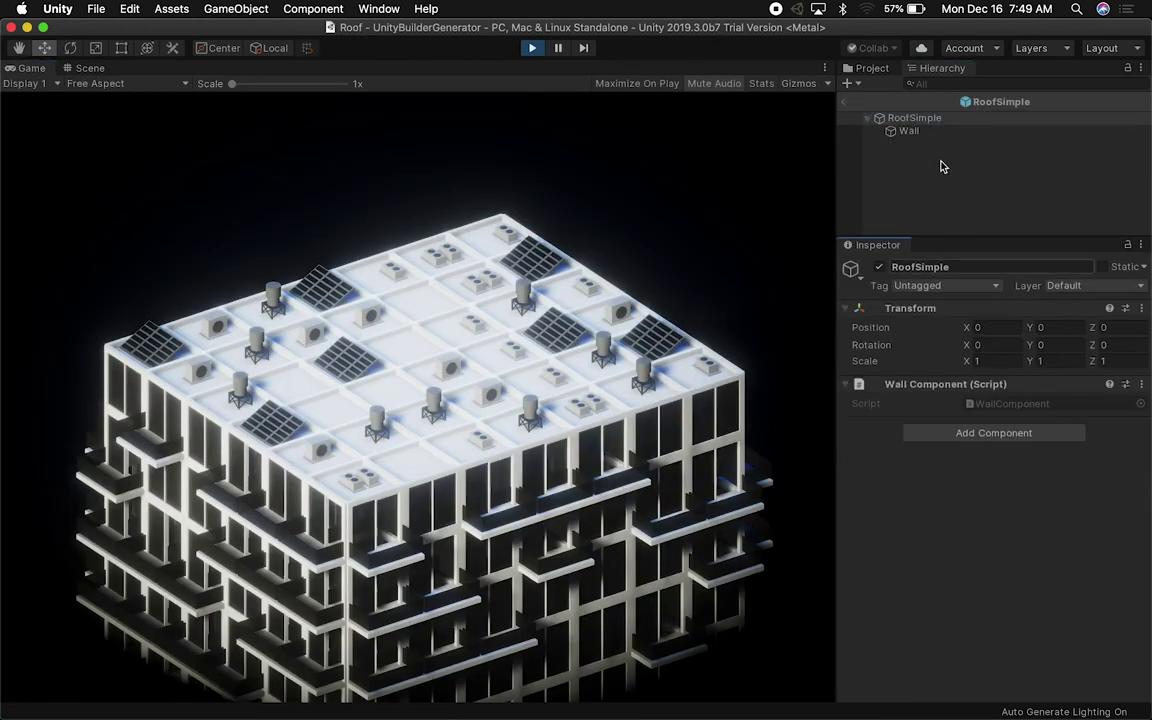
left_click(908, 131)
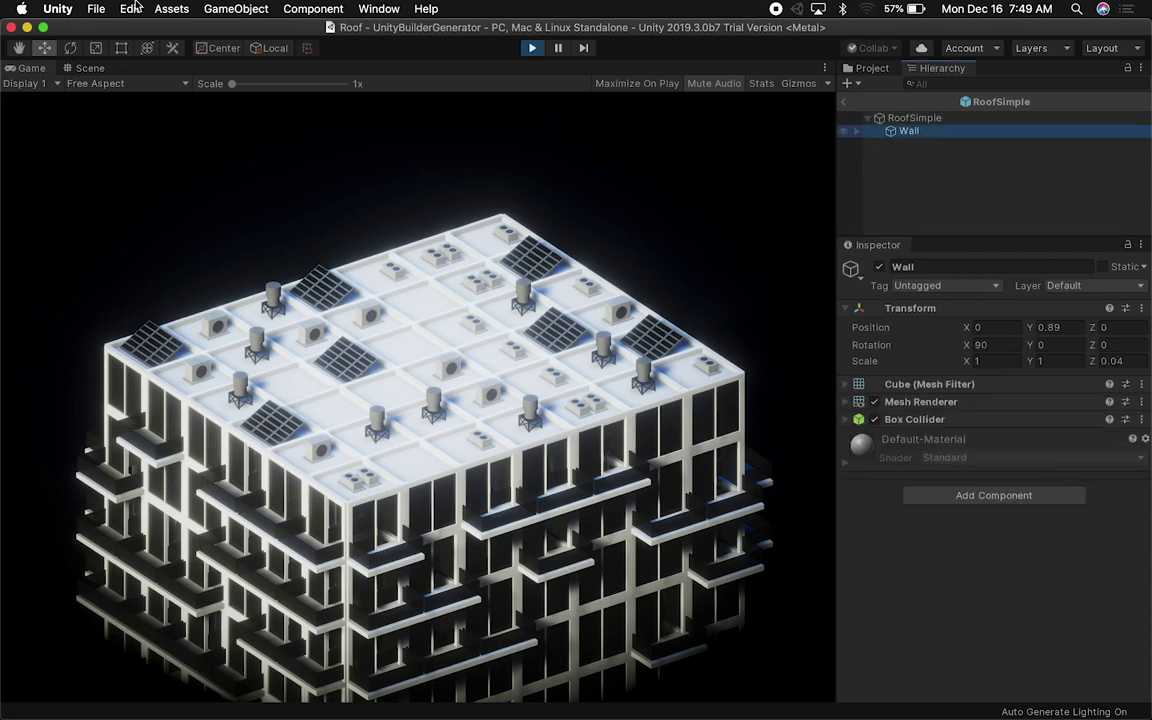
left_click(94, 67)
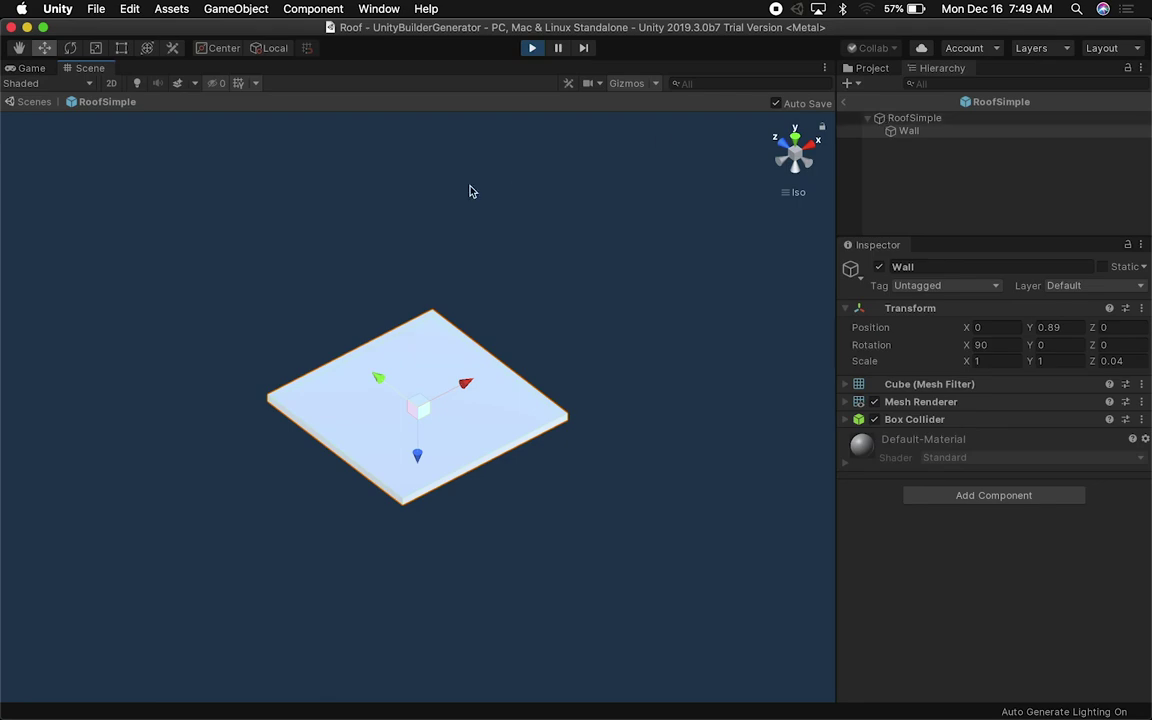
left_click(845, 102)
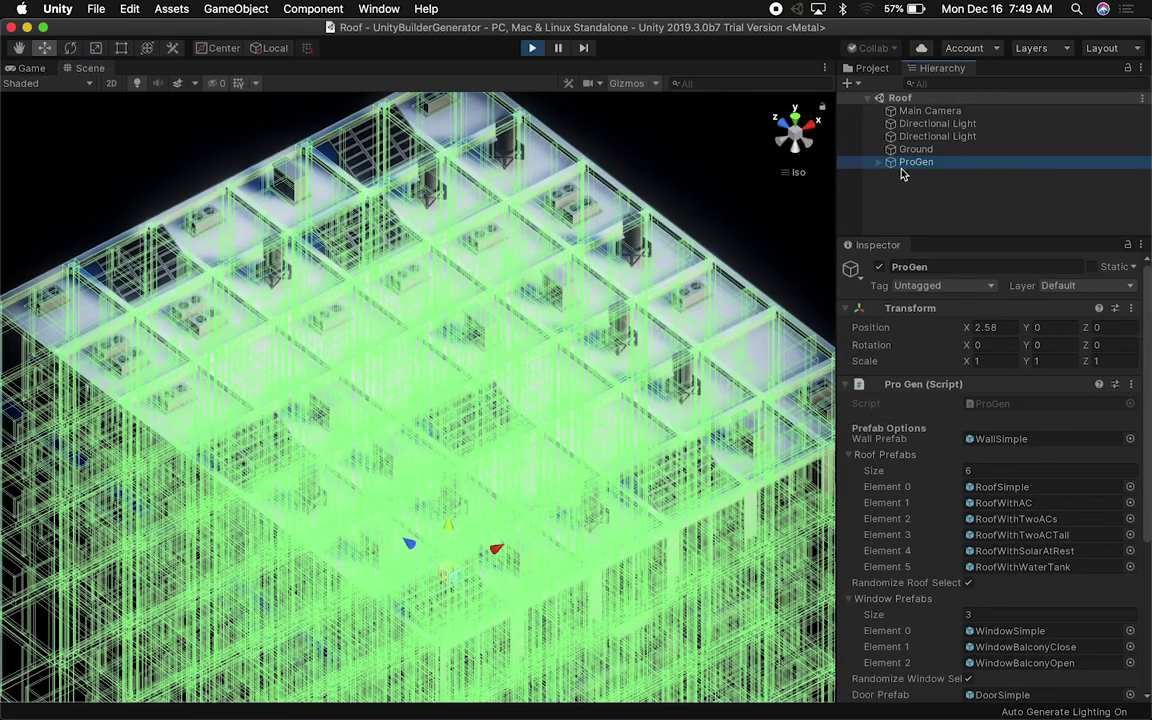
Open the RoofWithAC and RoofWithTwoACs prefabs in turn to view their AC units, returning to the scene after each
double_click(1000, 503)
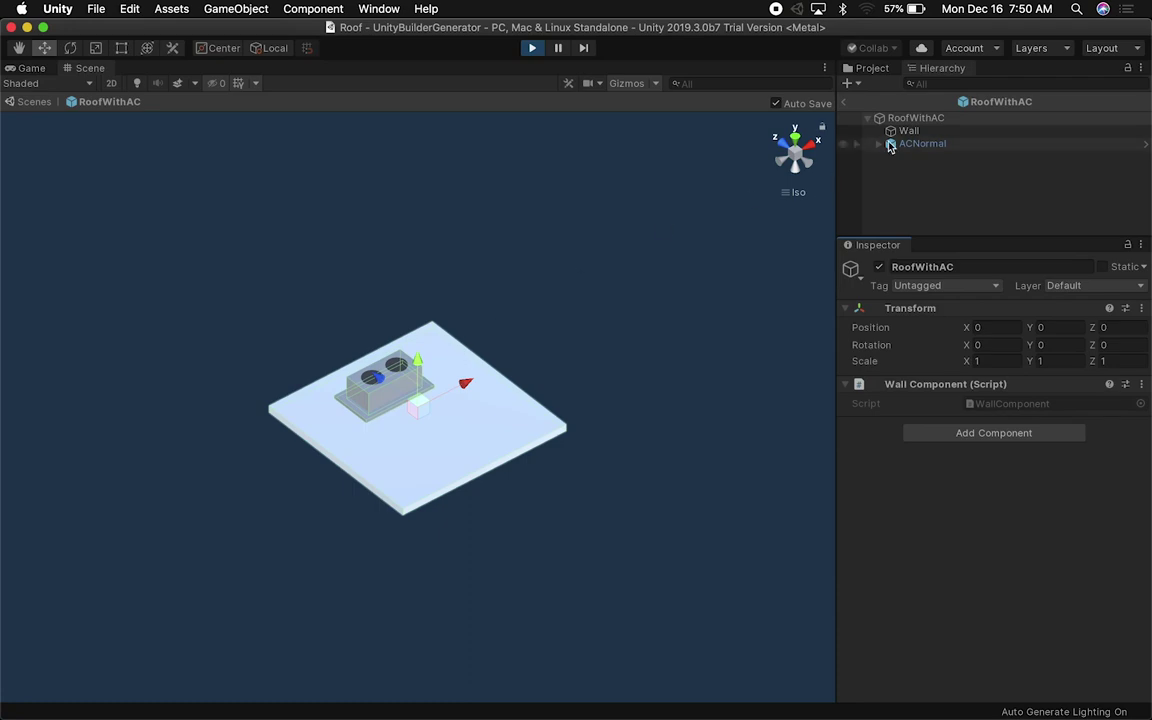
left_click(849, 106)
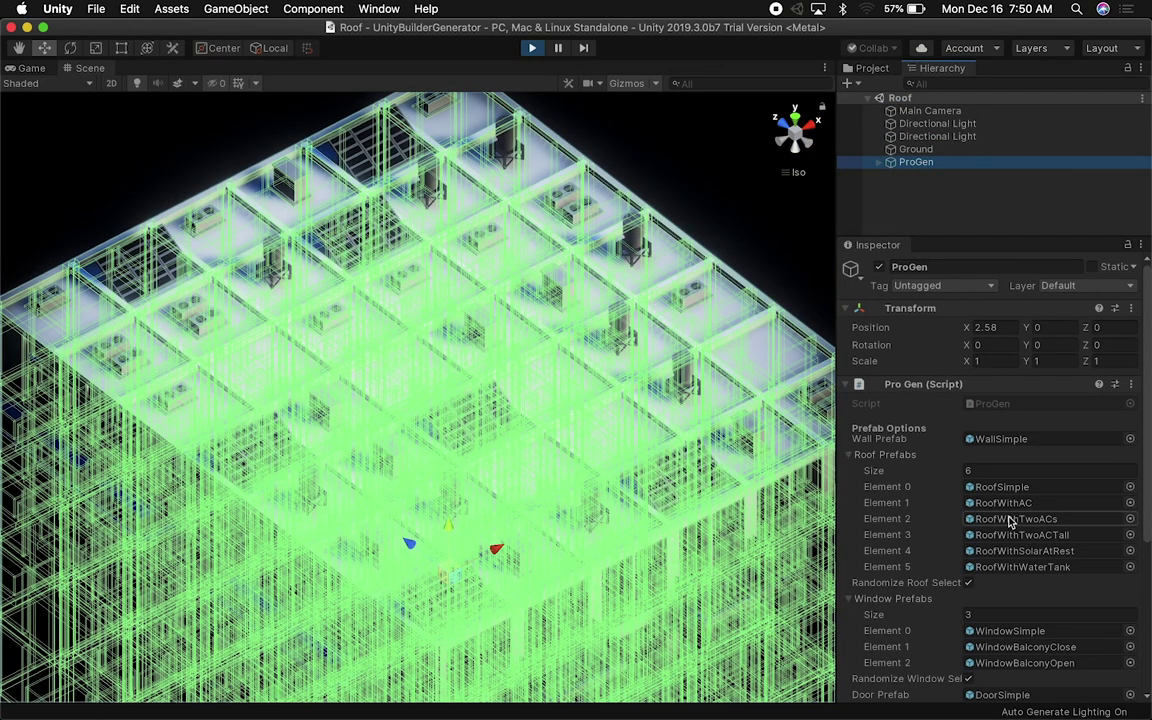
double_click(1010, 520)
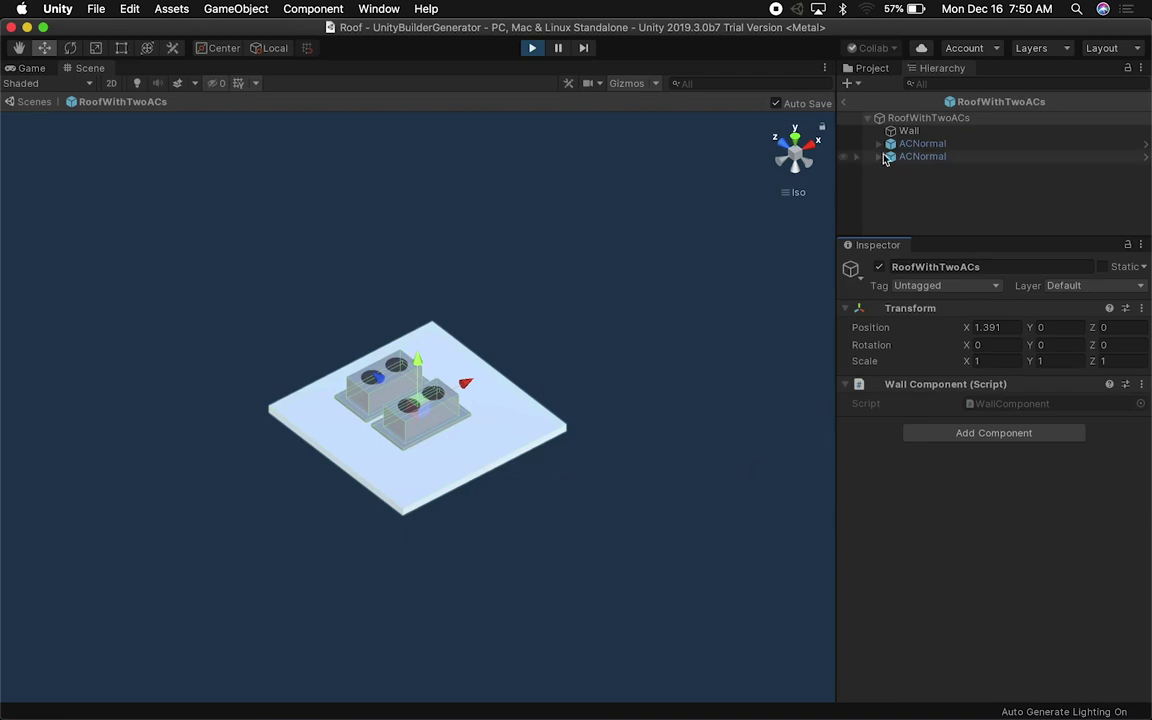
left_click(843, 102)
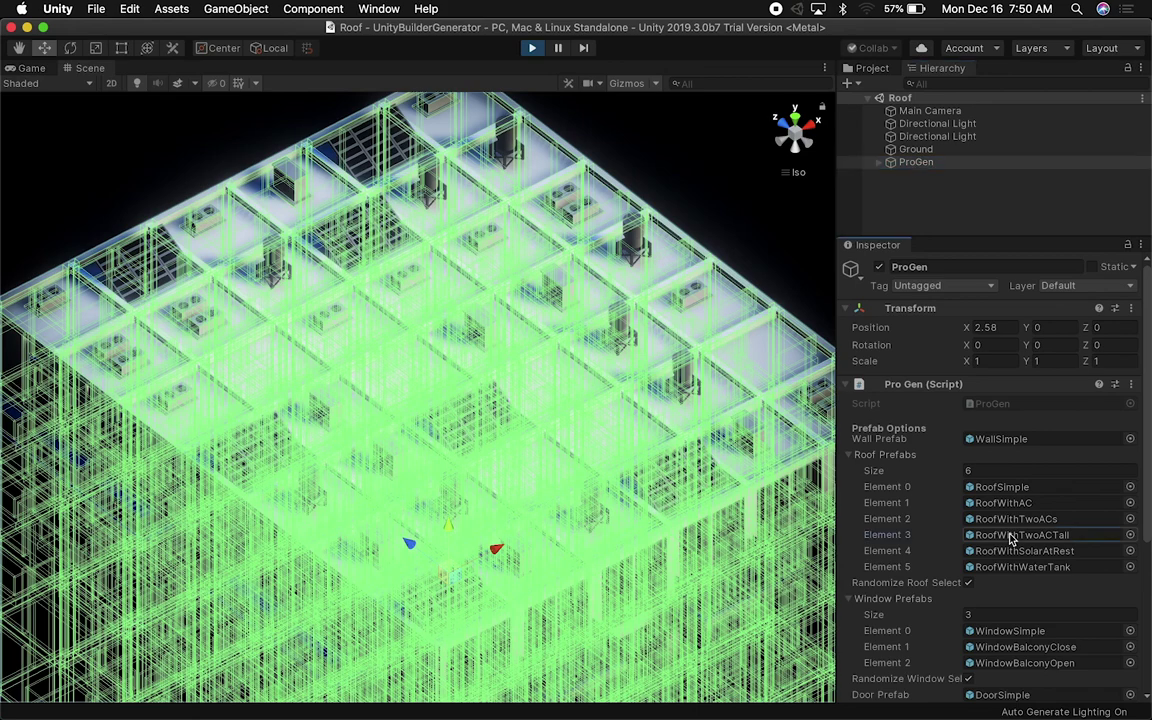
Examine the RoofWithTwoACTall and RoofWithSolarAtRest prefabs from different angles, returning to the scene after each
double_click(1010, 535)
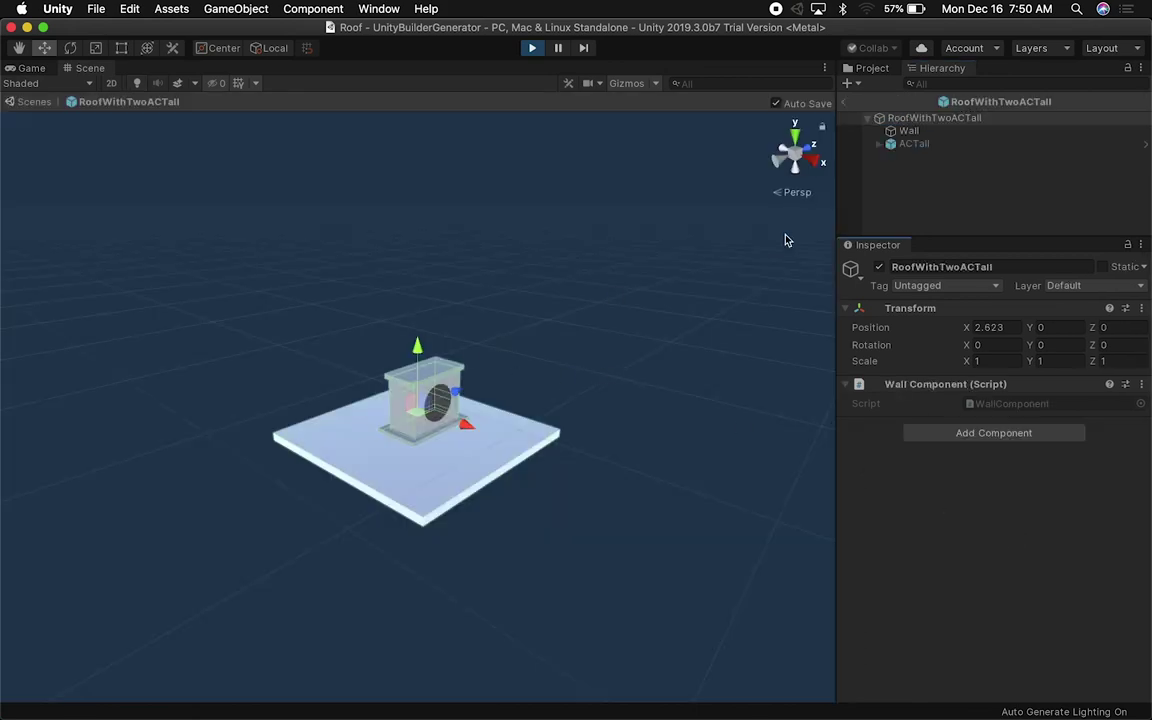
left_click_drag(674, 309, 448, 406, "alt")
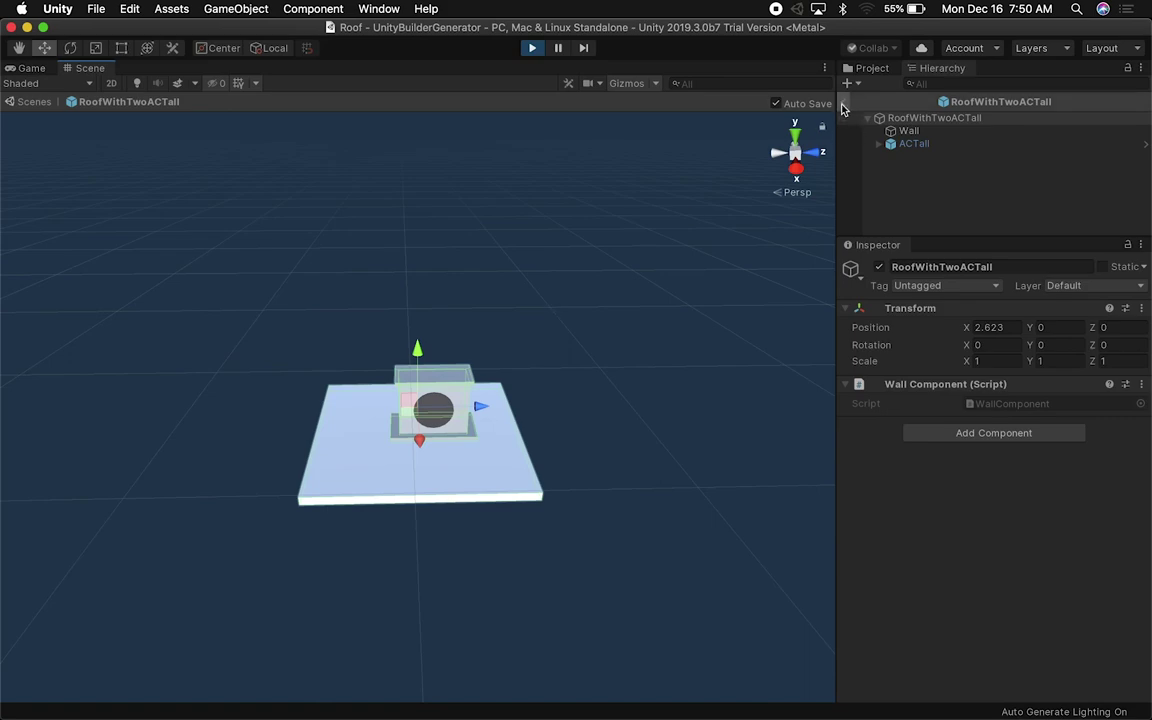
left_click(843, 103)
double_click(985, 550)
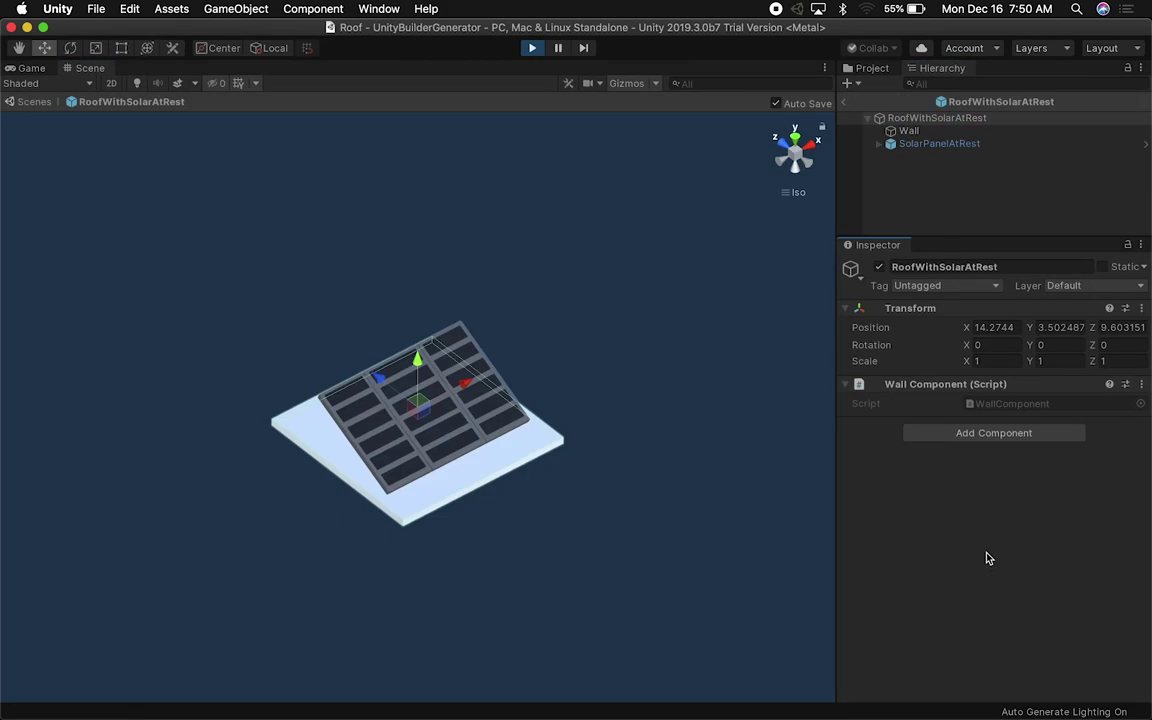
mouse_move(576, 453)
left_mouse_down("alt")
mouse_move(648, 429)
mouse_move(671, 362)
mouse_move(345, 442)
mouse_move(555, 461)
left_mouse_up("alt")
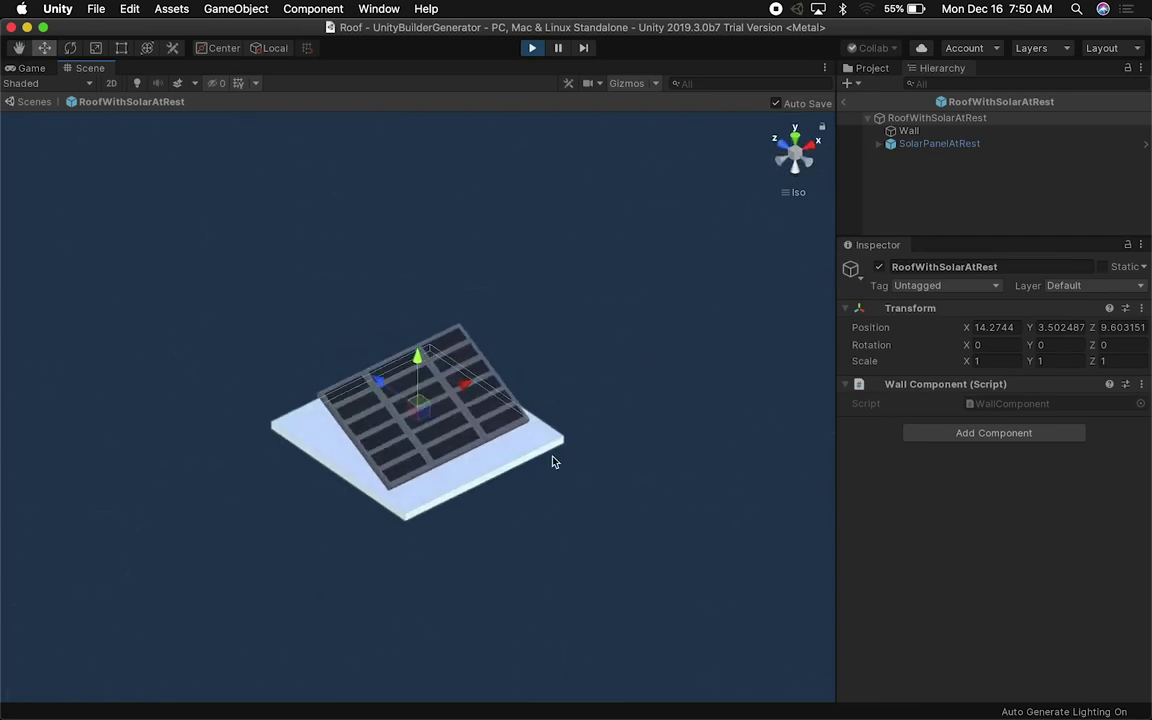
left_click(843, 102)
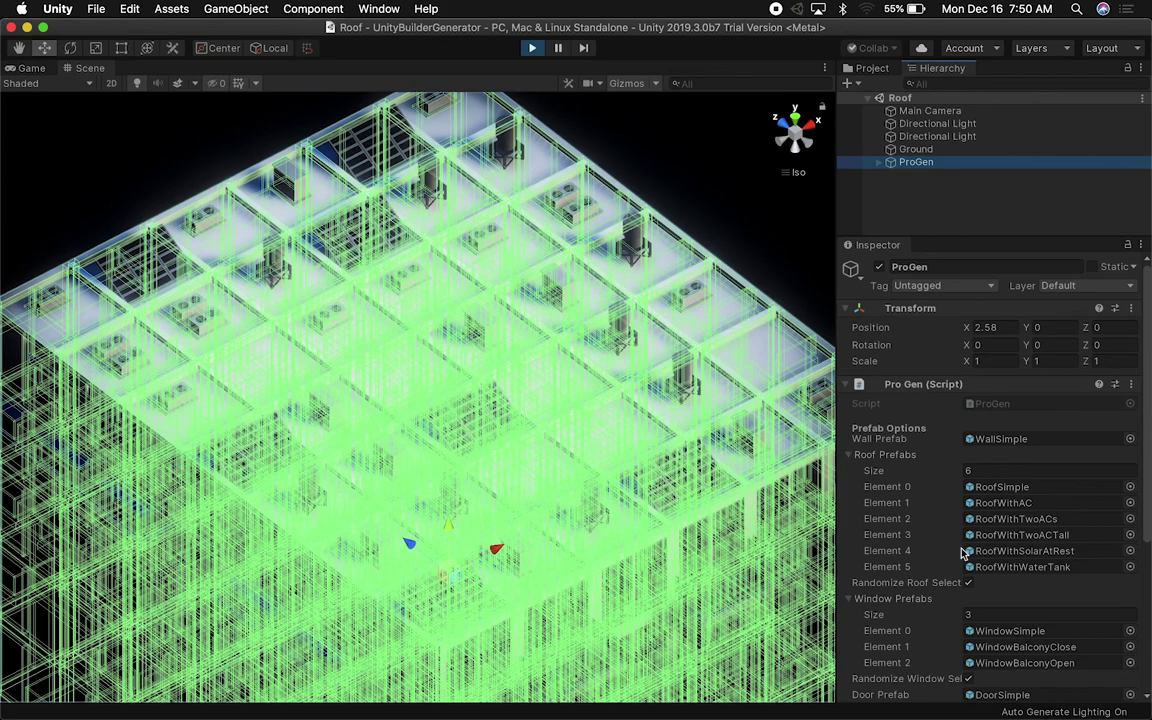
Open the RoofWithWaterTank prefab, examine the tank and its stand from several angles, and return to the scene
double_click(983, 570)
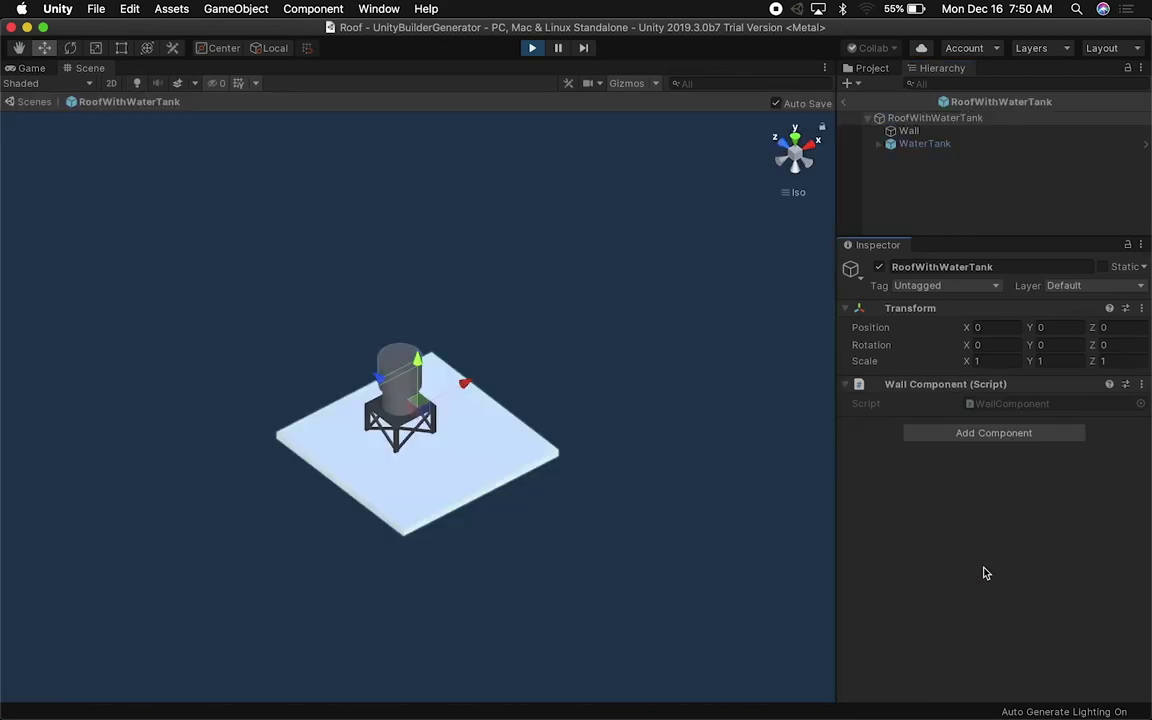
left_click_drag(483, 483, 264, 383, "alt")
scroll(264, 383, "up", 5)
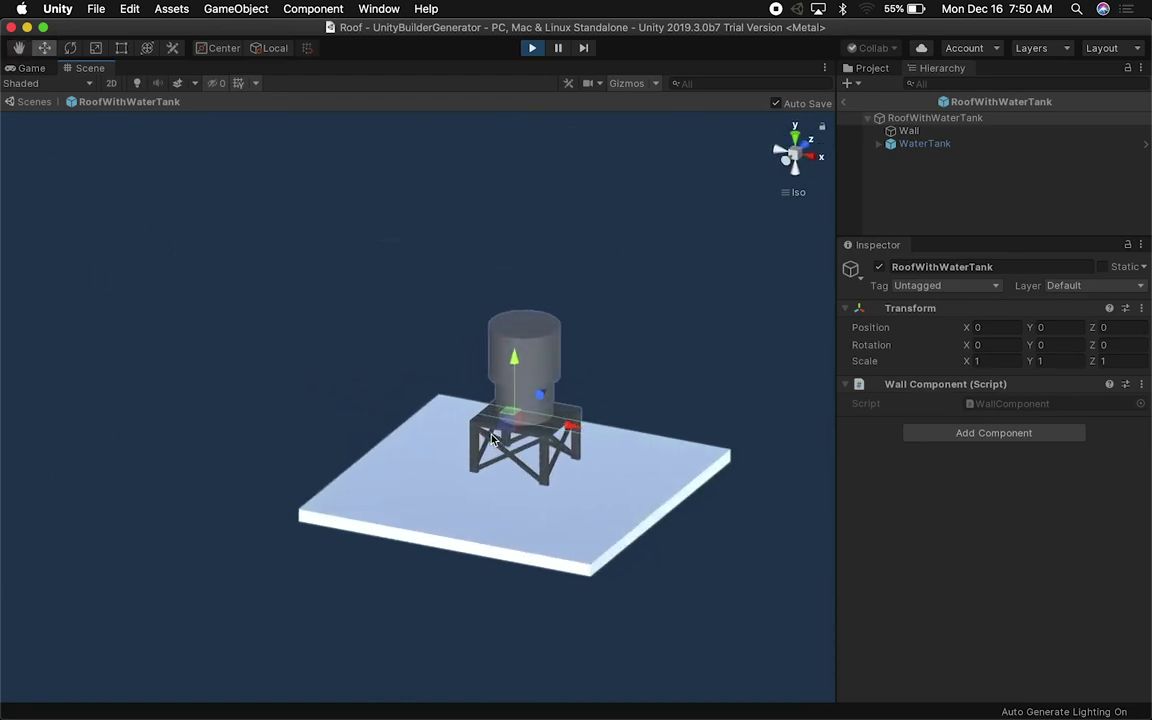
left_click_drag(490, 480, 505, 451, "alt")
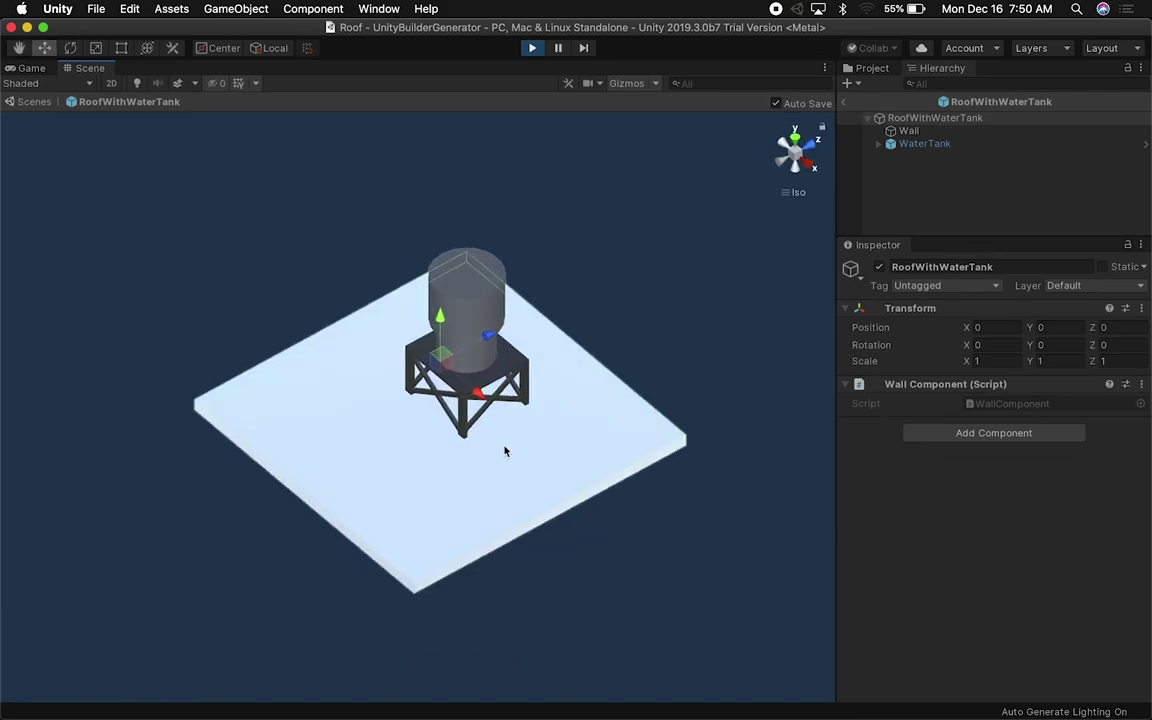
left_click(840, 102)
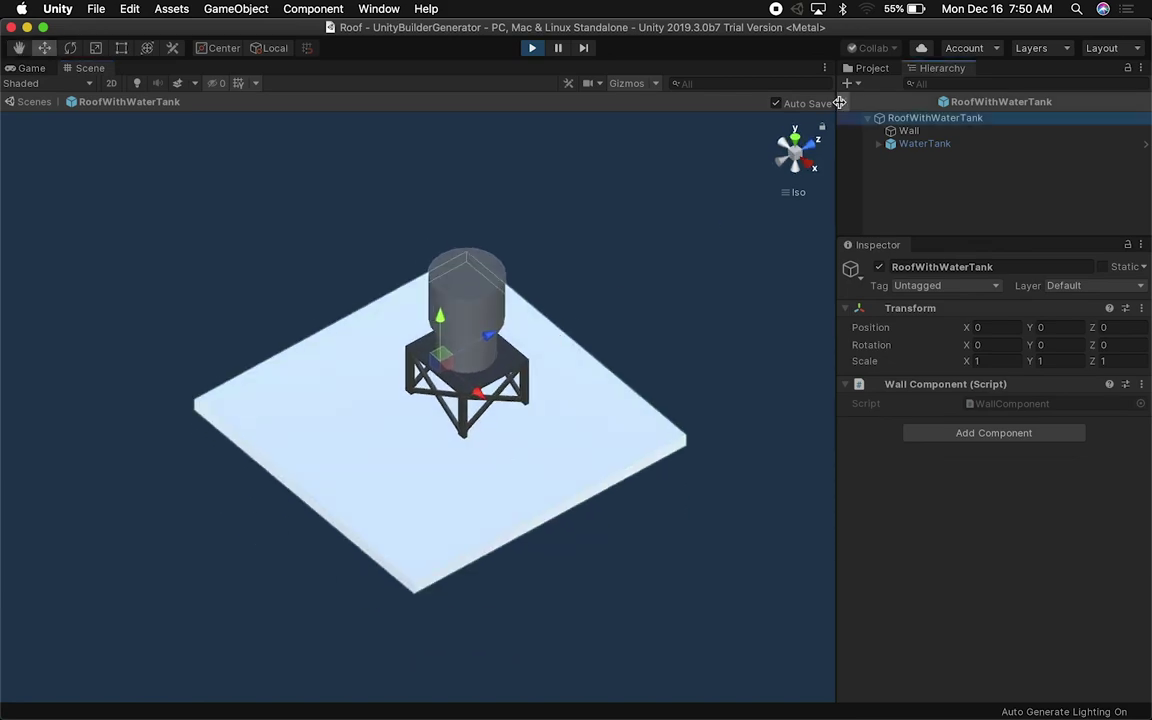
left_click(843, 102)
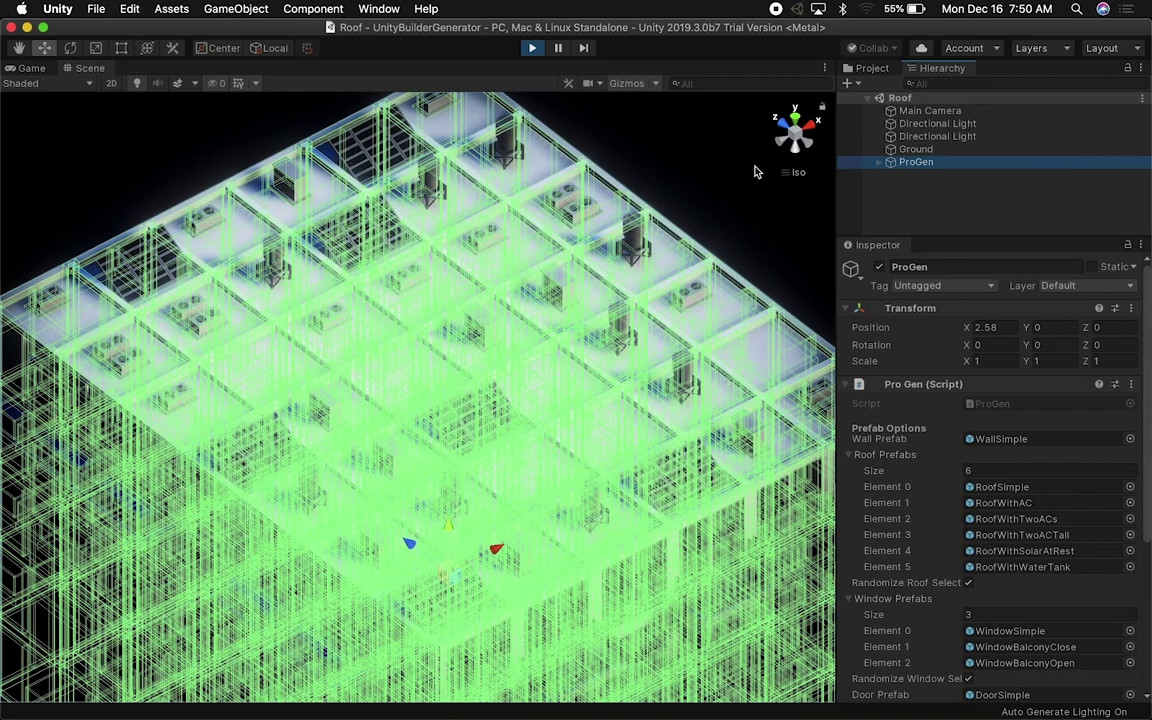
Deselect ProGen to view the building without collider outlines, show it in the Game view, and reselect ProGen
left_click(905, 206)
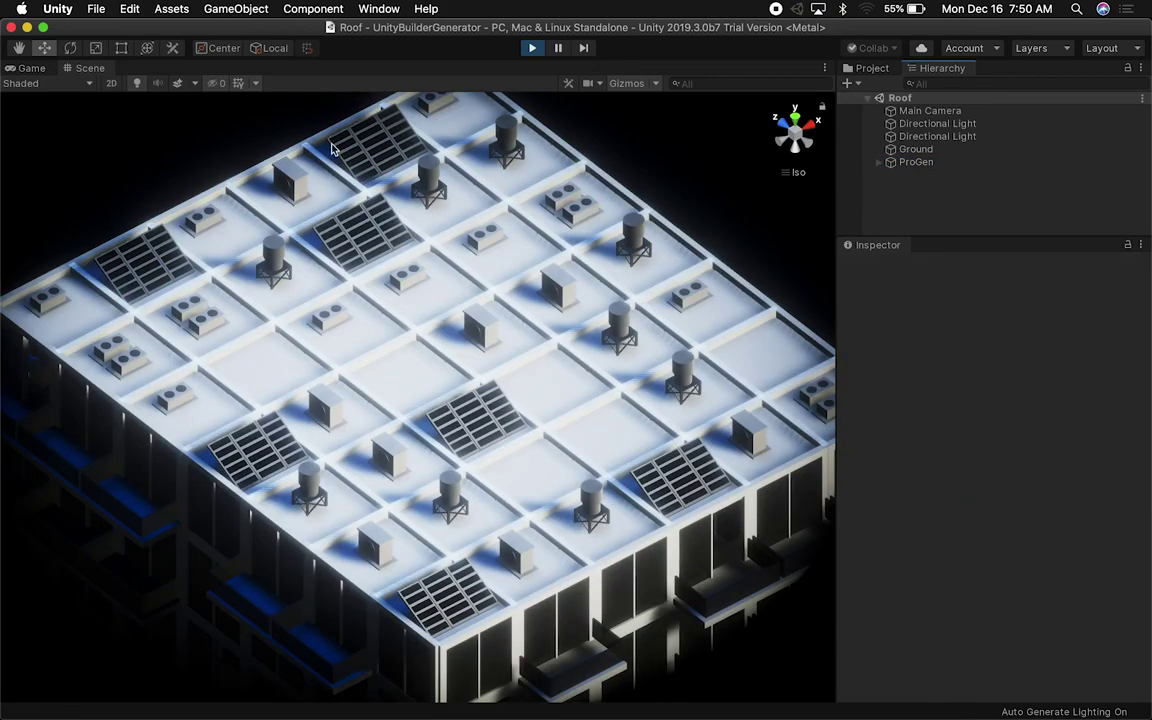
left_click(38, 68)
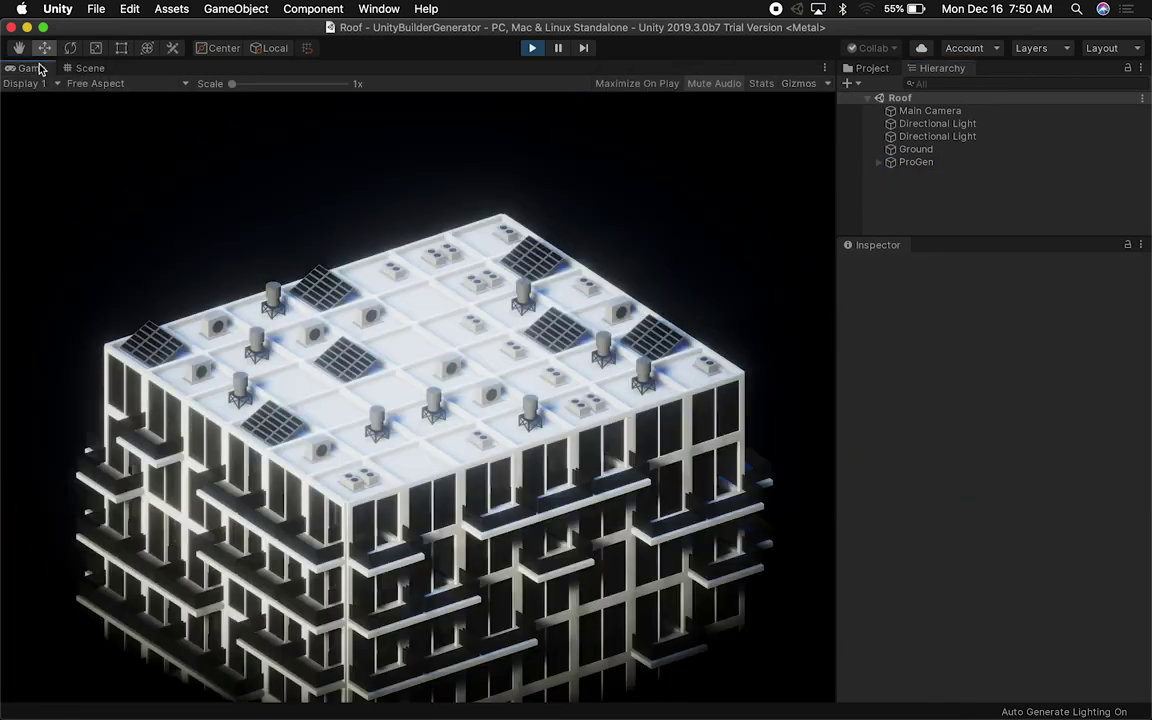
left_click(912, 162)
left_click(958, 220)
left_click(930, 163)
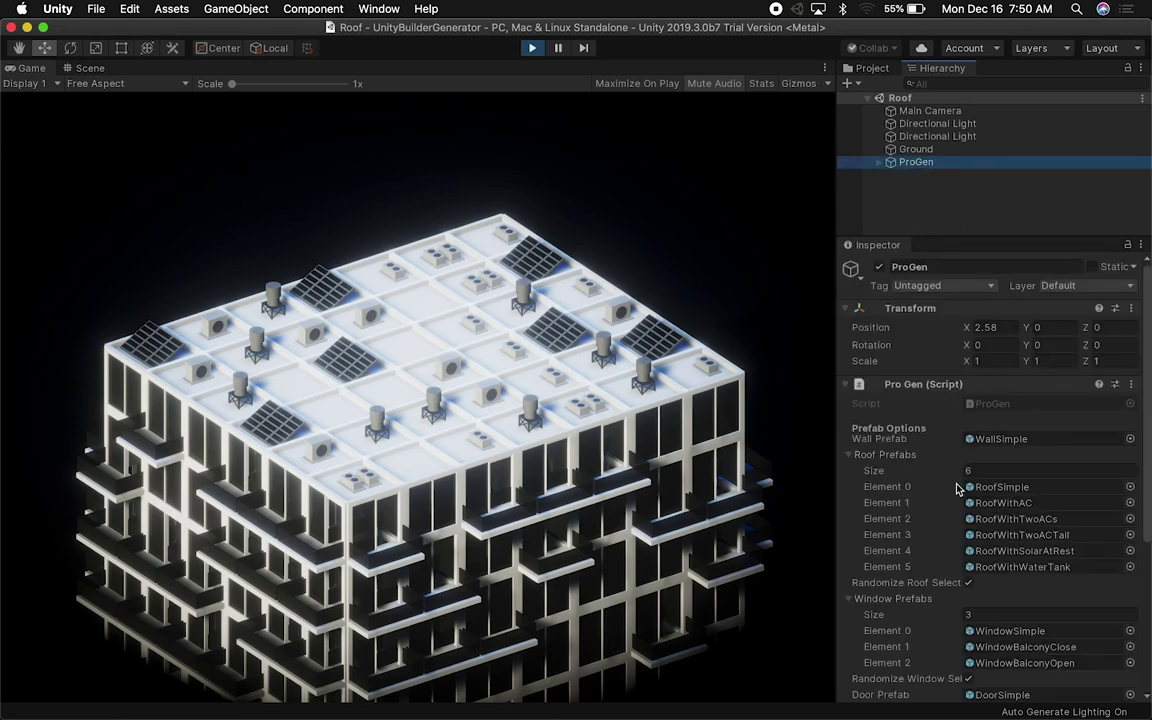
Regenerate the ProGen building six times to produce different random roof and balcony layouts
scroll(958, 488, "down", 5)
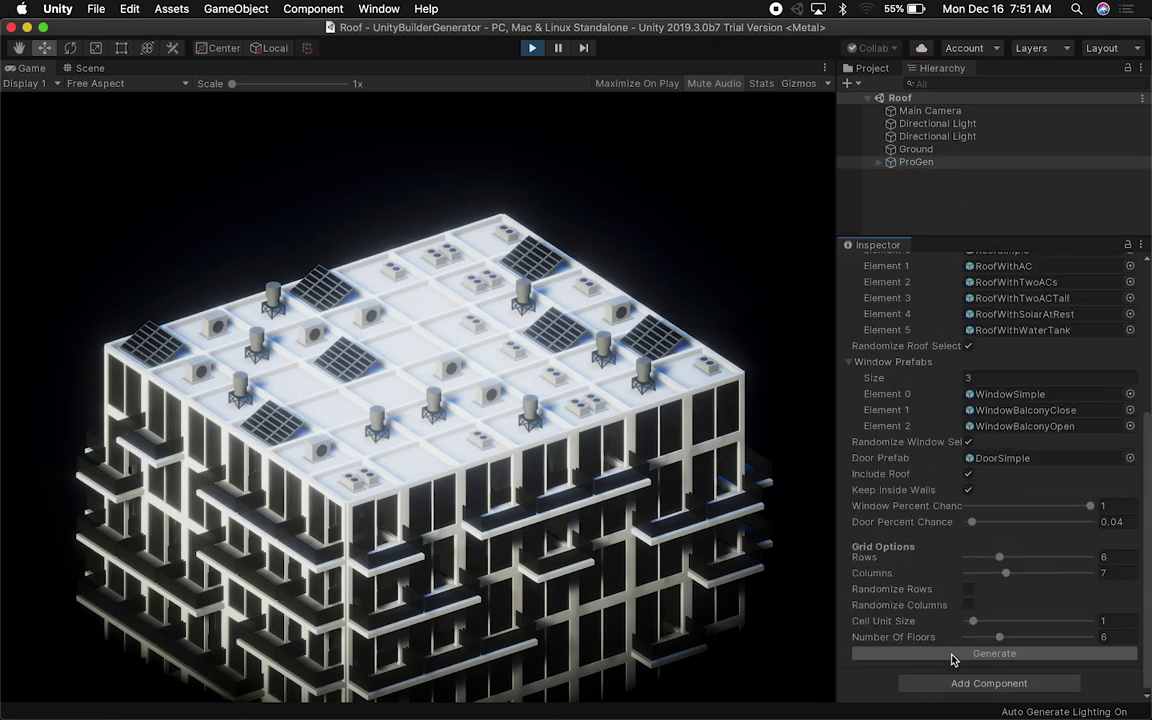
left_click(952, 656)
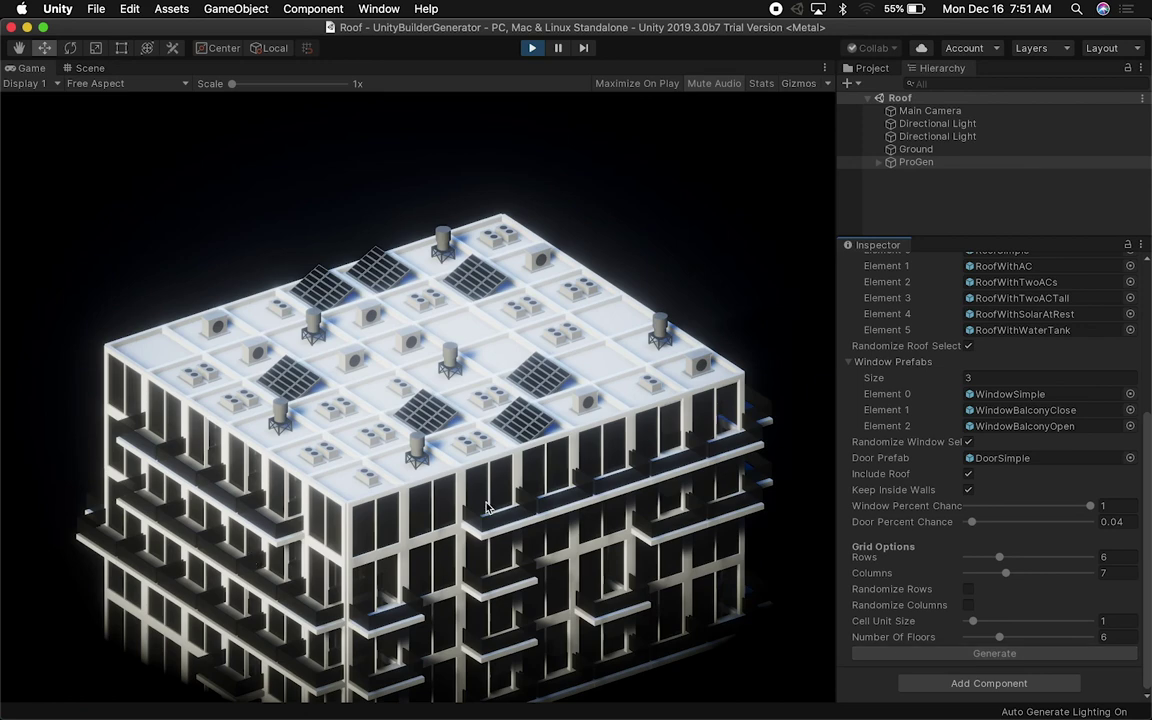
left_click(926, 656)
left_click(926, 656)
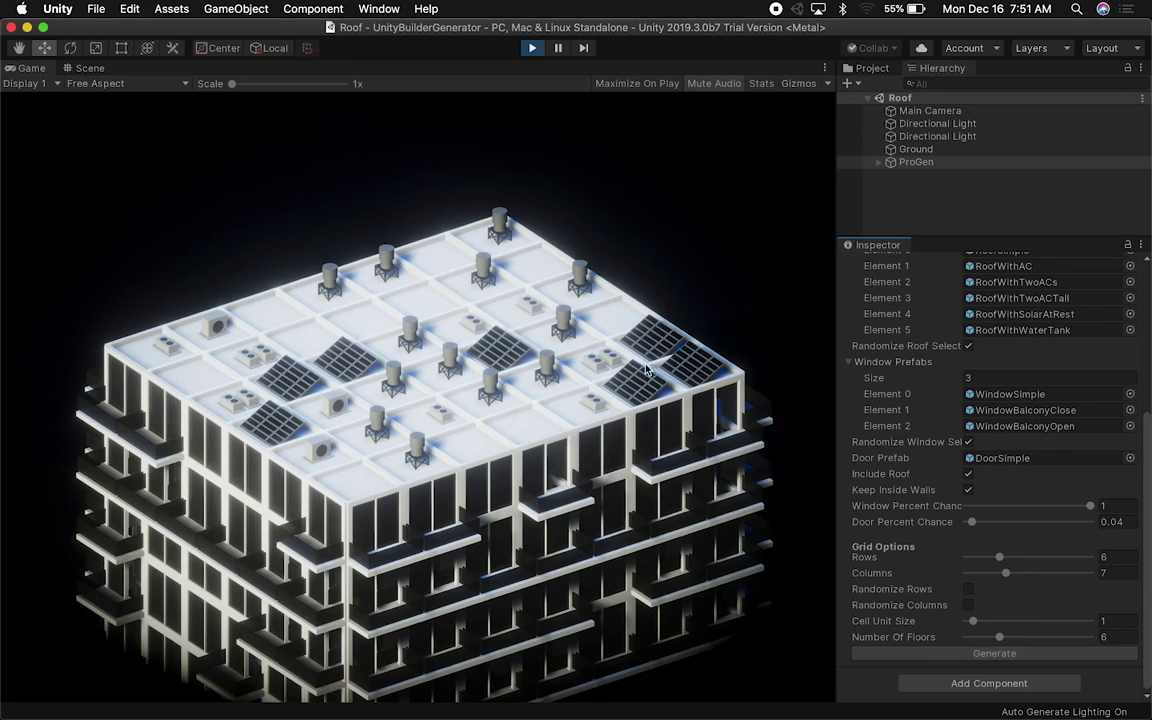
left_click(901, 656)
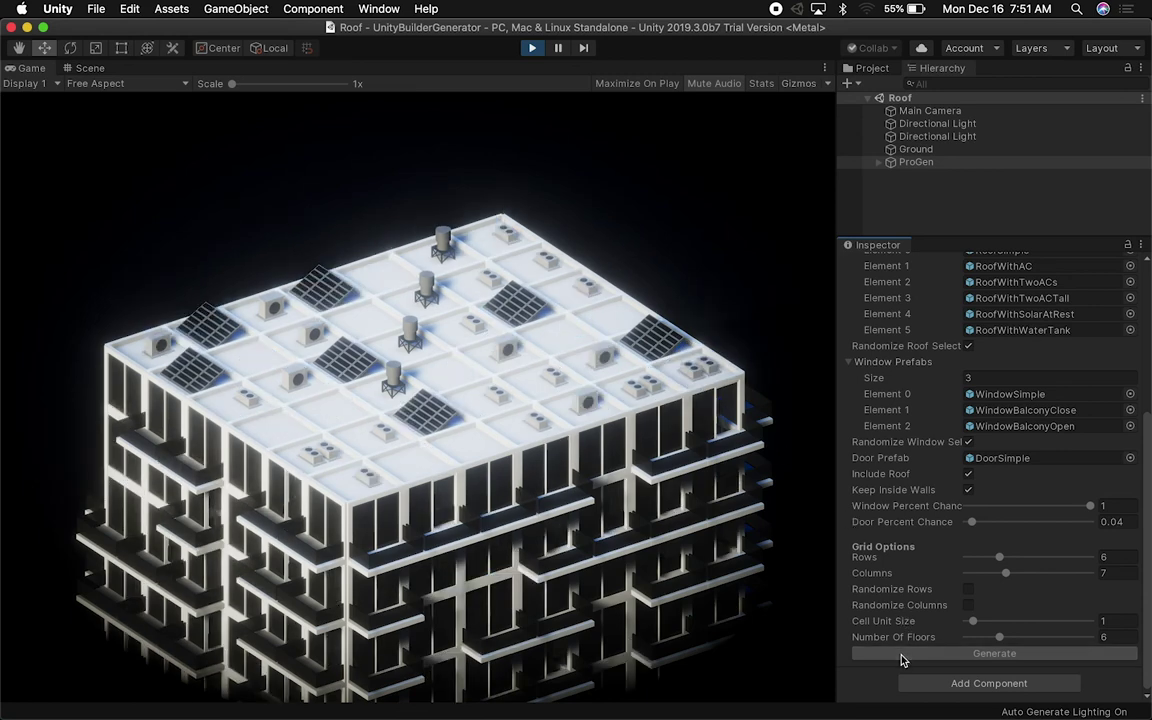
left_click(901, 656)
left_click(901, 656)
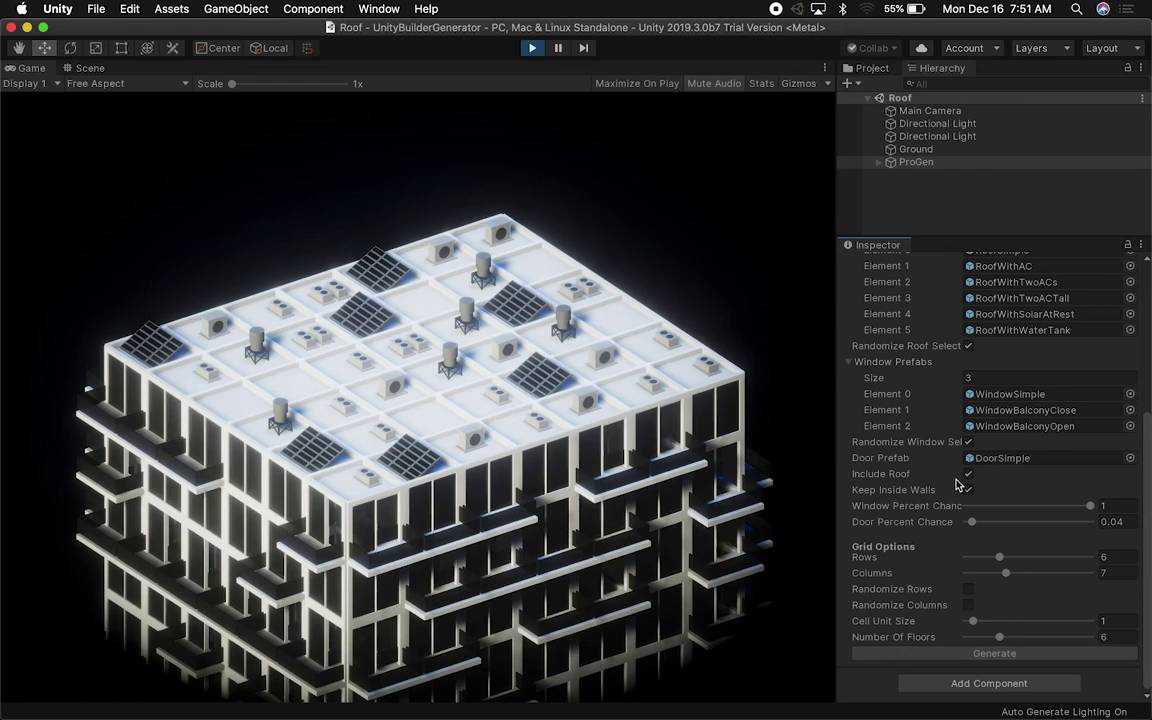
Turn off randomized roof selection, replace roof prefab Element 0 with RoofWithSolar, and deselect ProGen
scroll(957, 485, "up", 2)
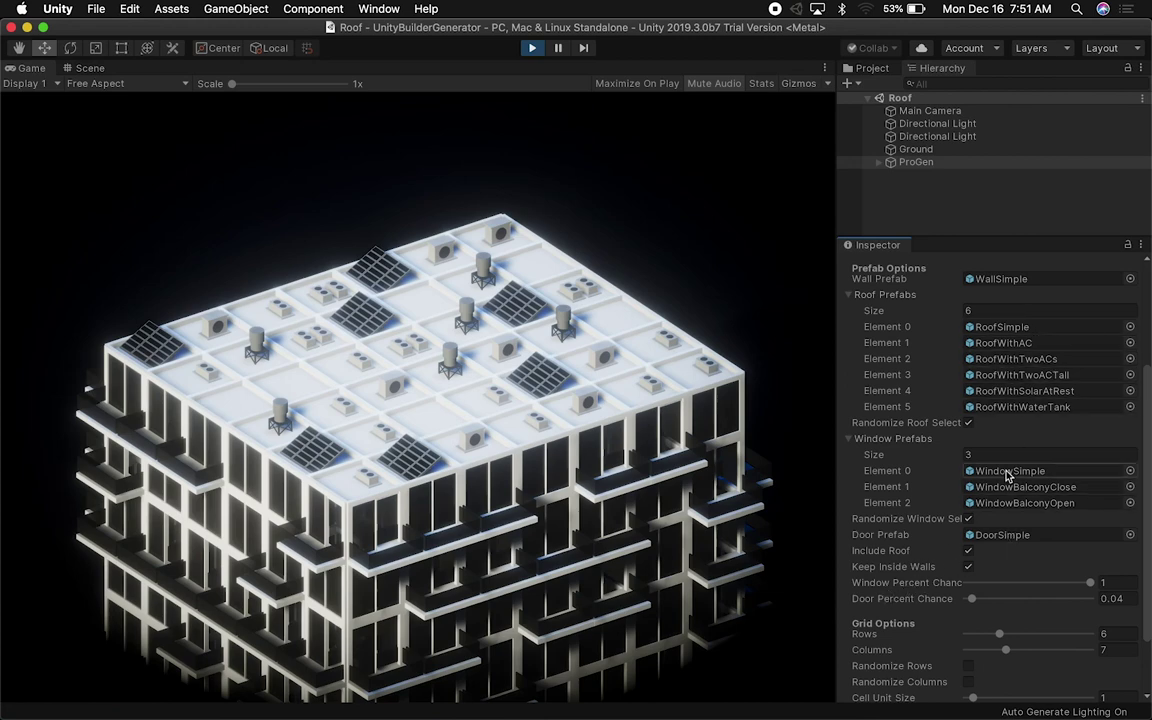
left_click(968, 424)
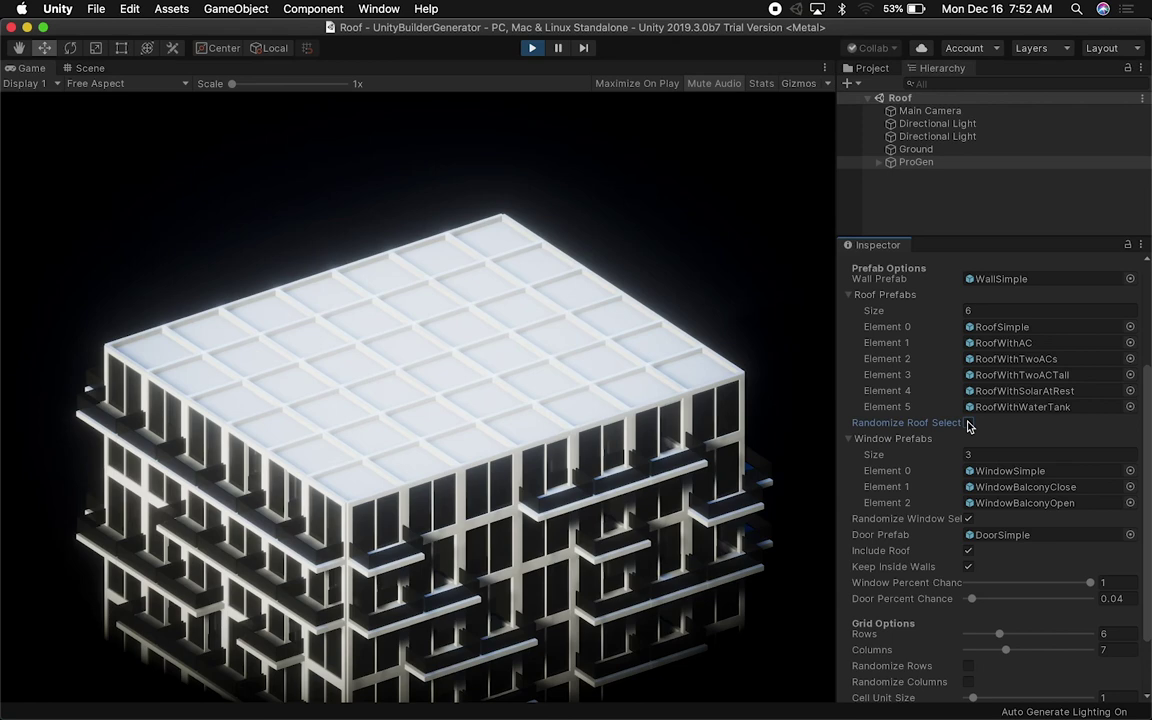
left_click(1130, 327)
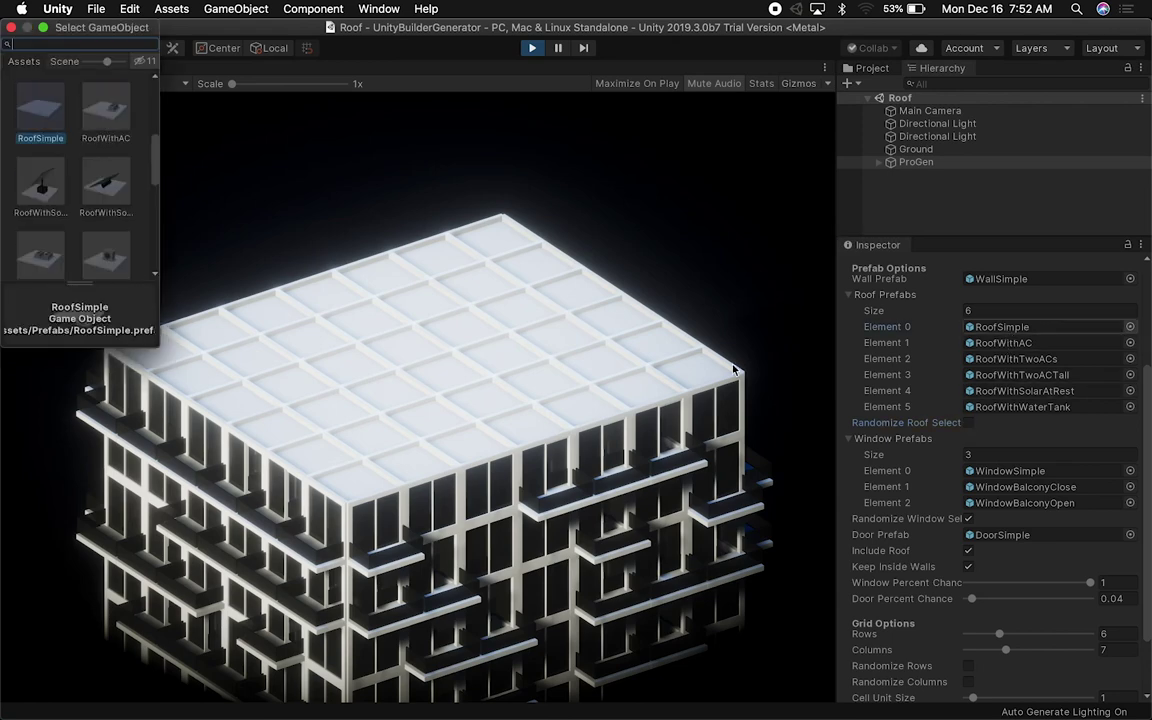
double_click(33, 190)
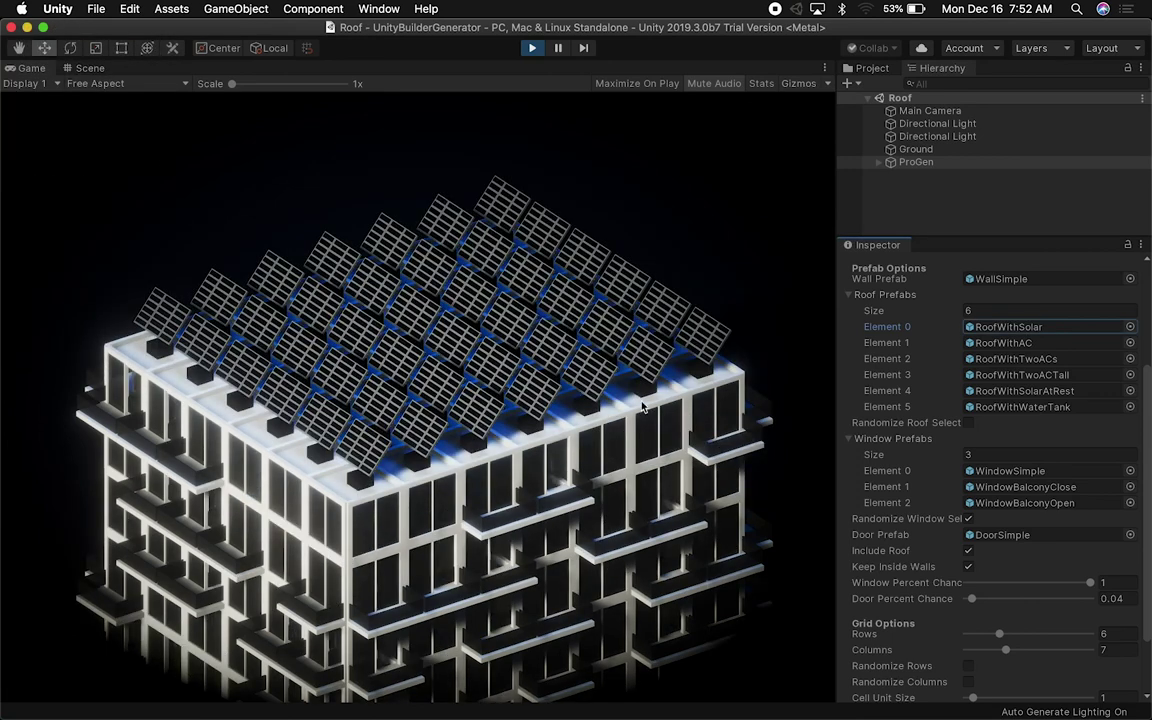
left_click(900, 210)
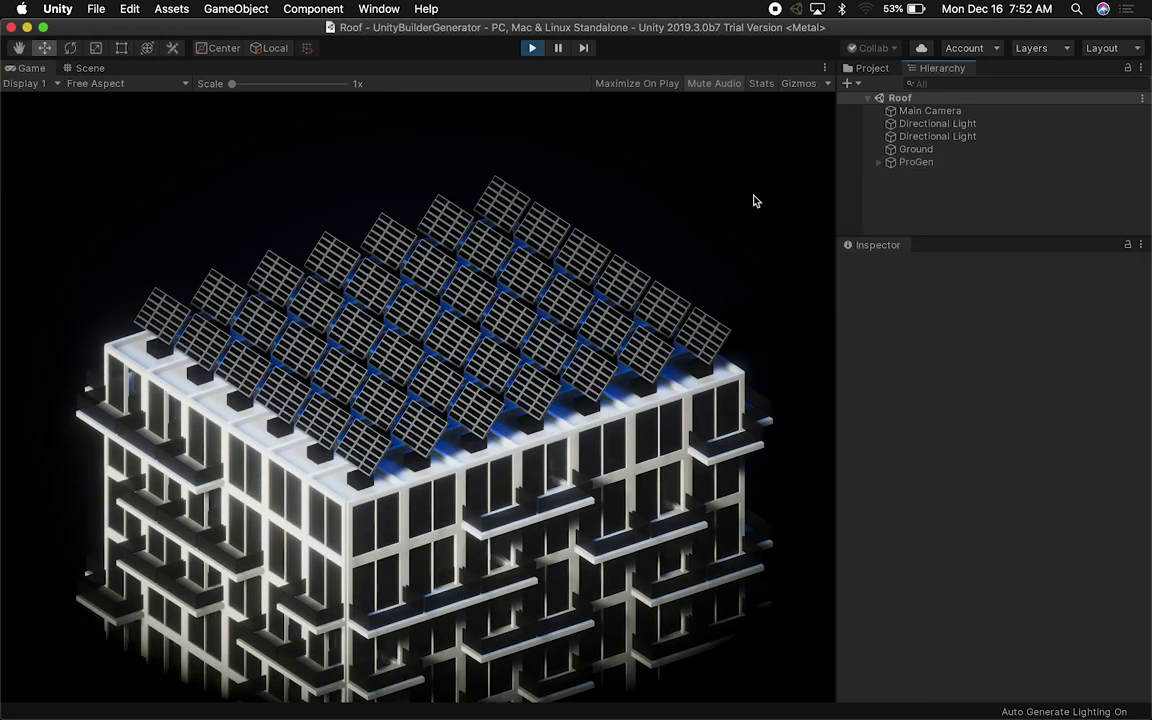
Set ProGen's roof prefab Element 0 back to RoofSimple and re-enable randomized roof selection
left_click(912, 162)
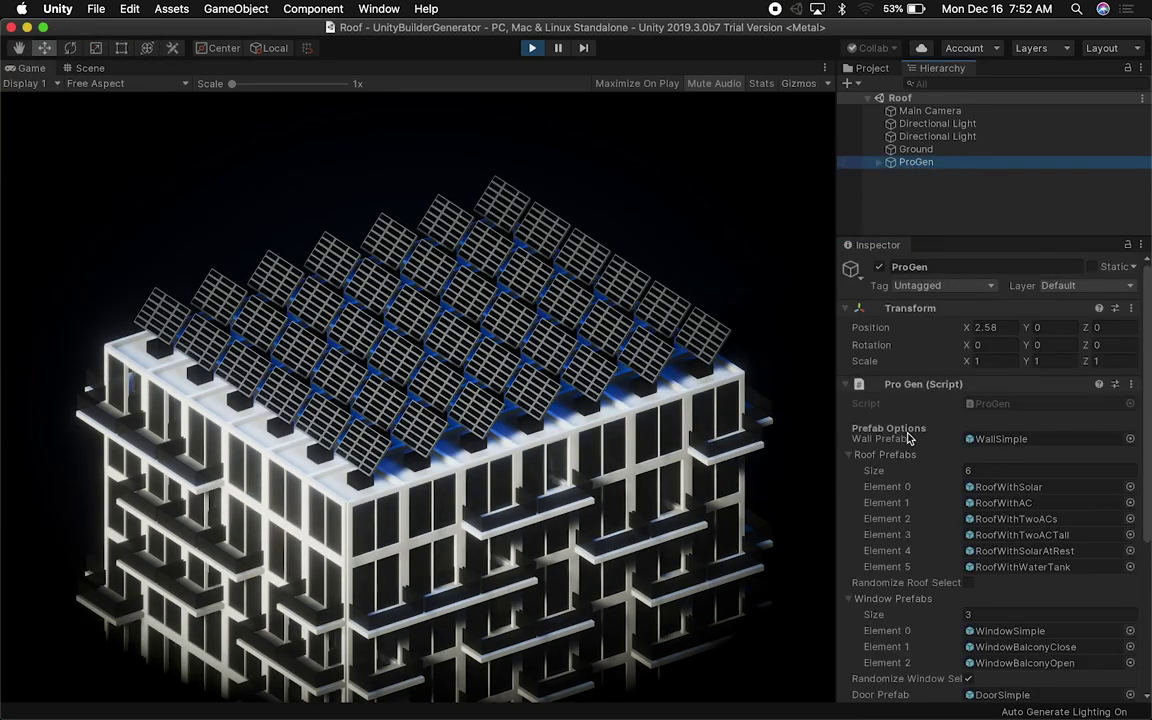
left_click(1130, 487)
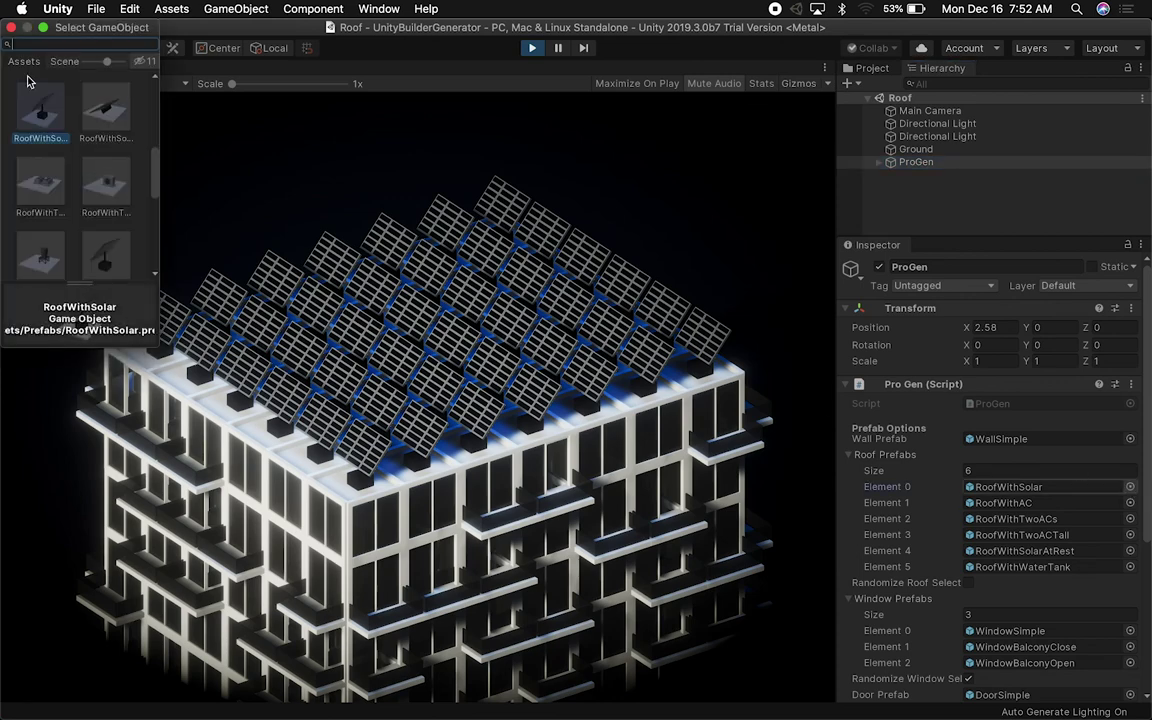
type("sim")
double_click(106, 155)
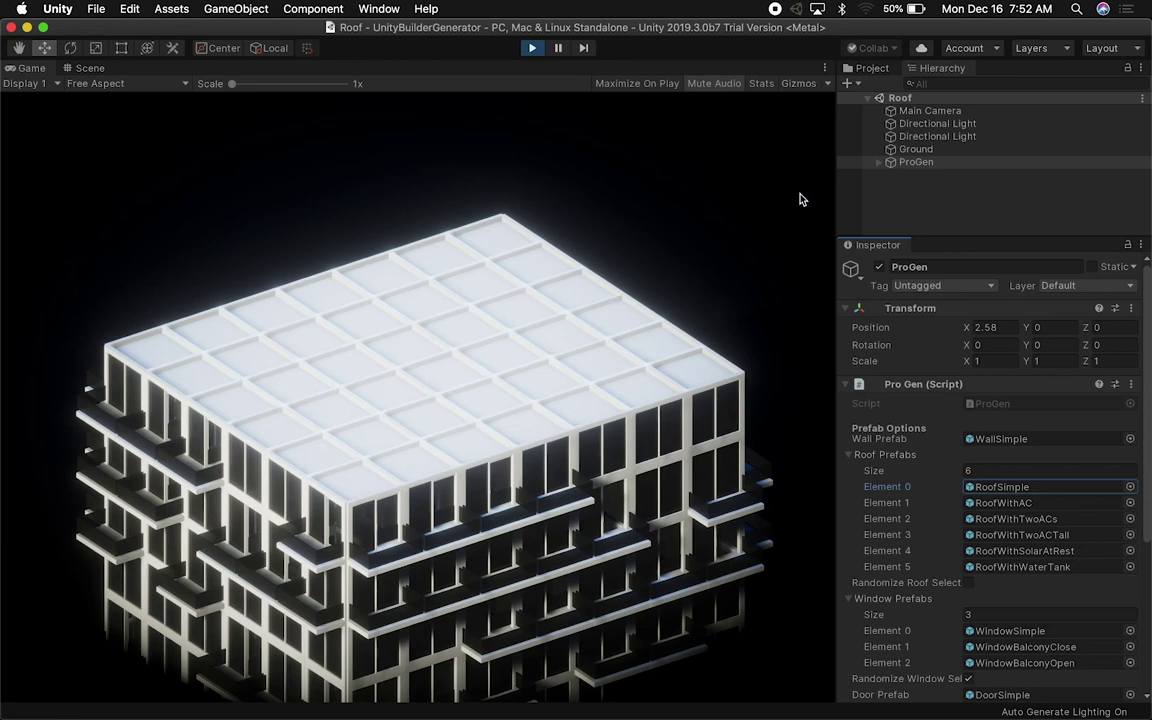
scroll(864, 365, "down", 5)
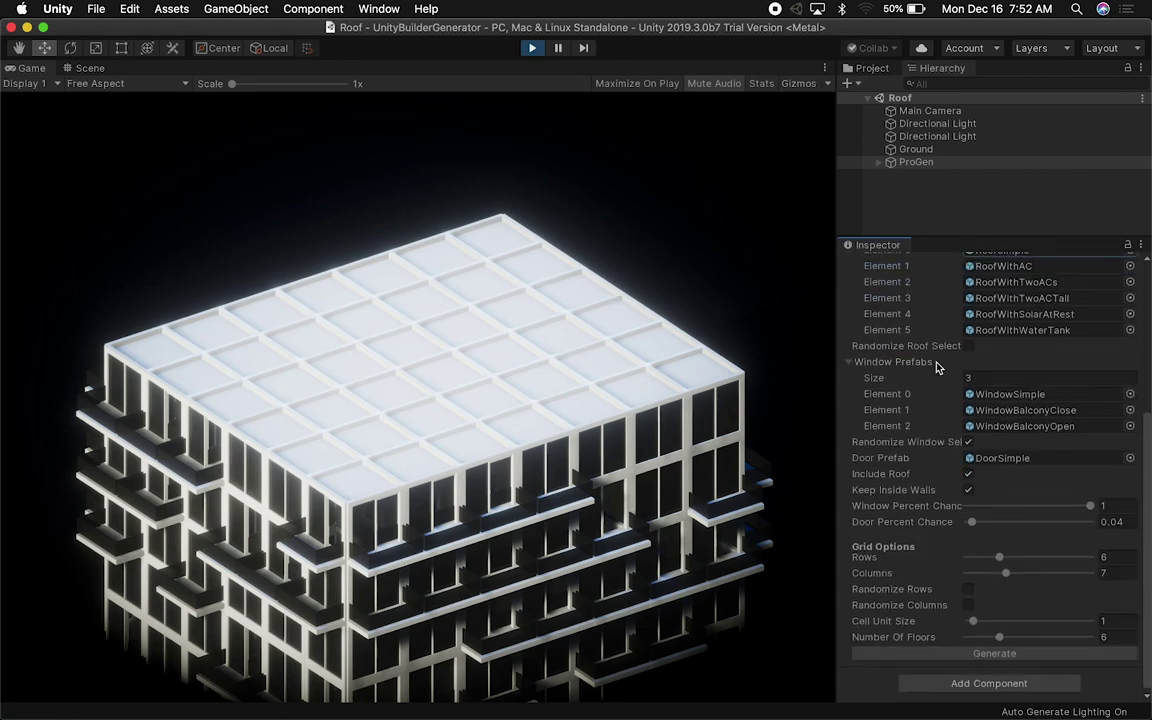
left_click(968, 346)
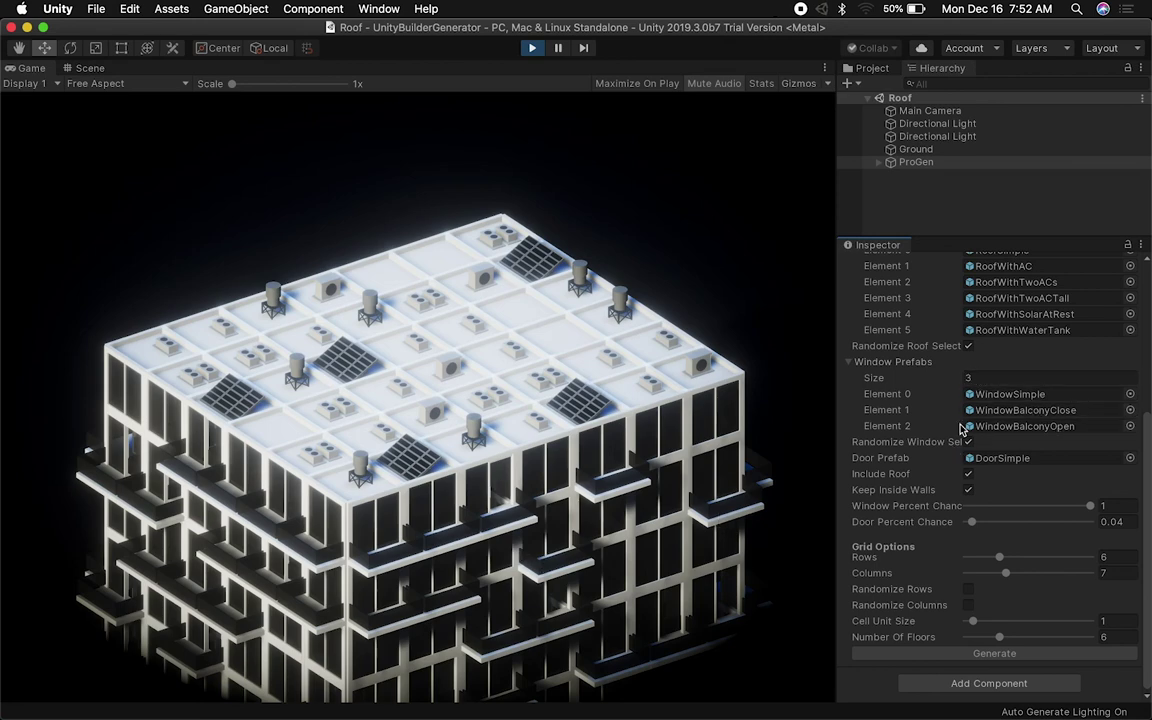
Open the WindowSimple and WindowBalconyClose prefabs in turn to view them in the Scene view, then return to the building's Game view
double_click(990, 400)
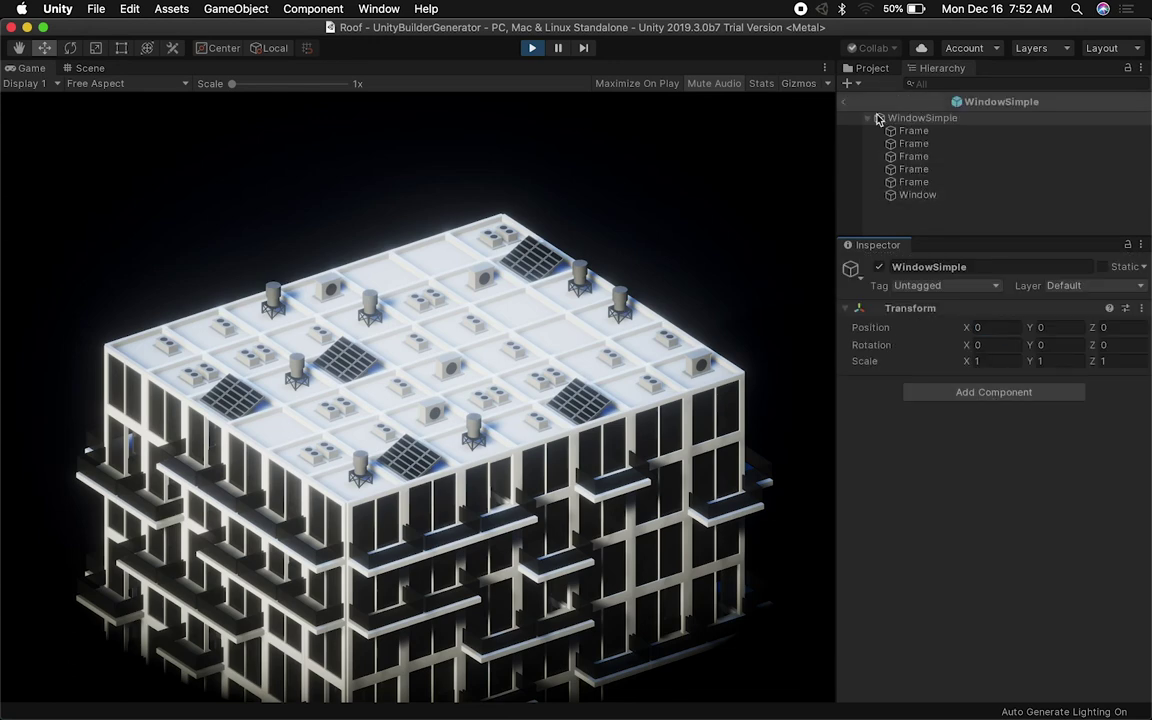
left_click(88, 68)
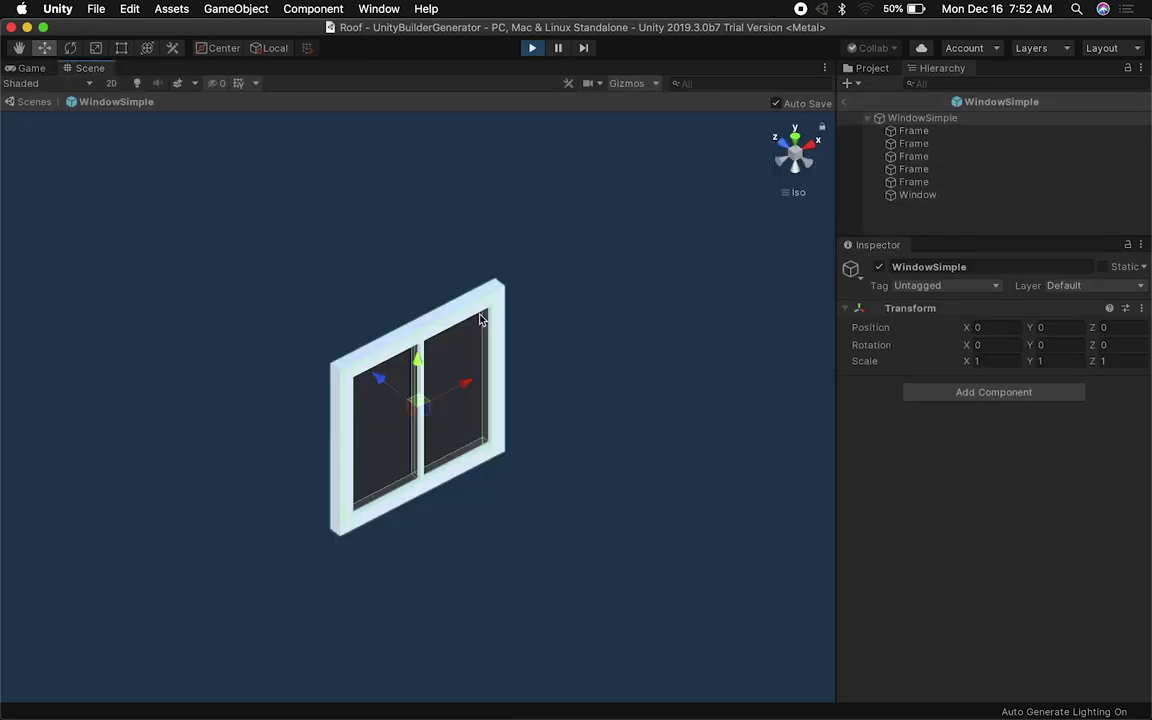
left_click(844, 102)
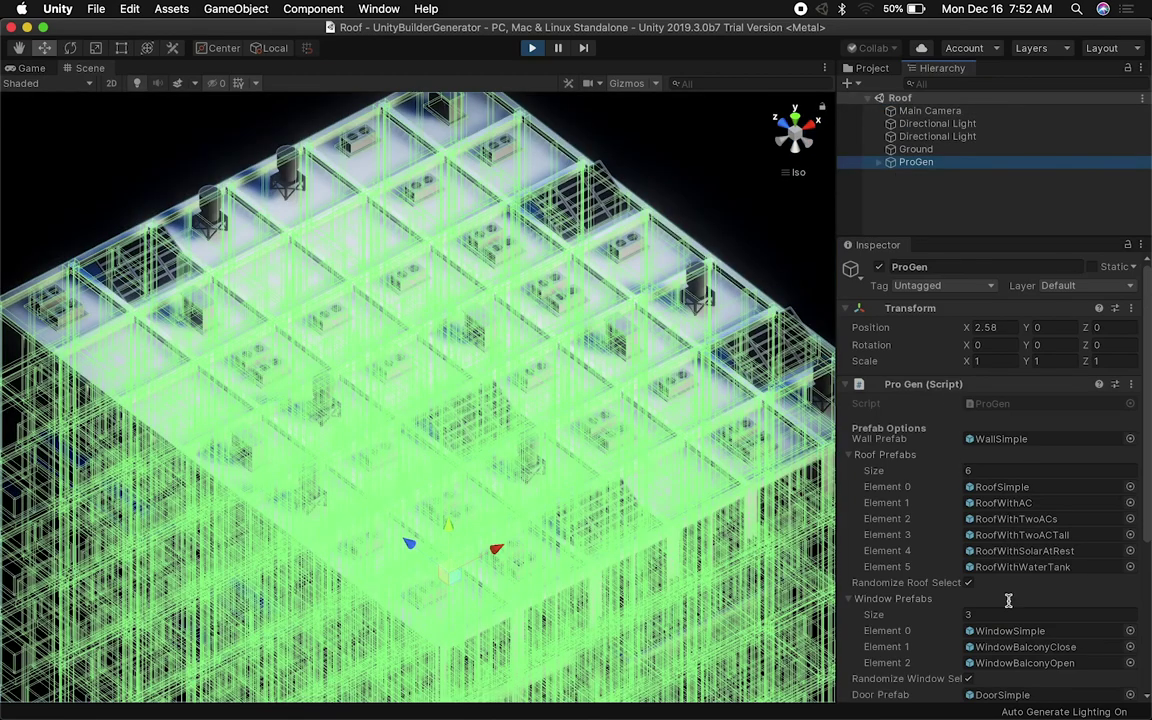
double_click(1020, 649)
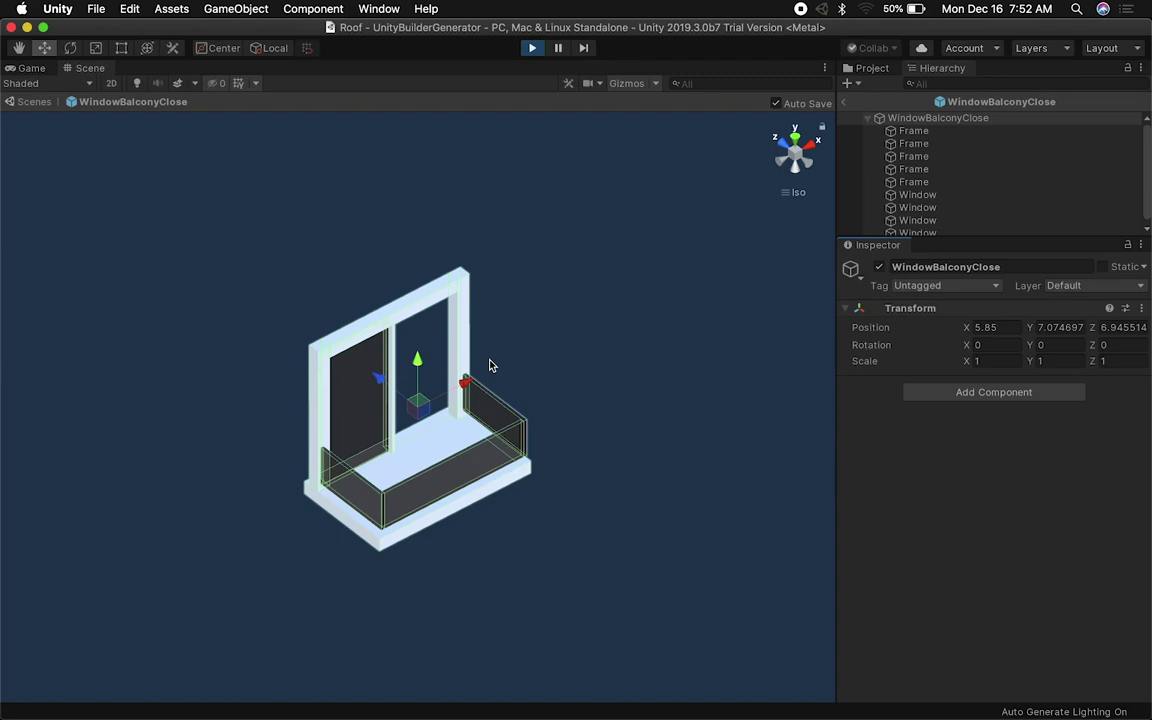
left_click(846, 110)
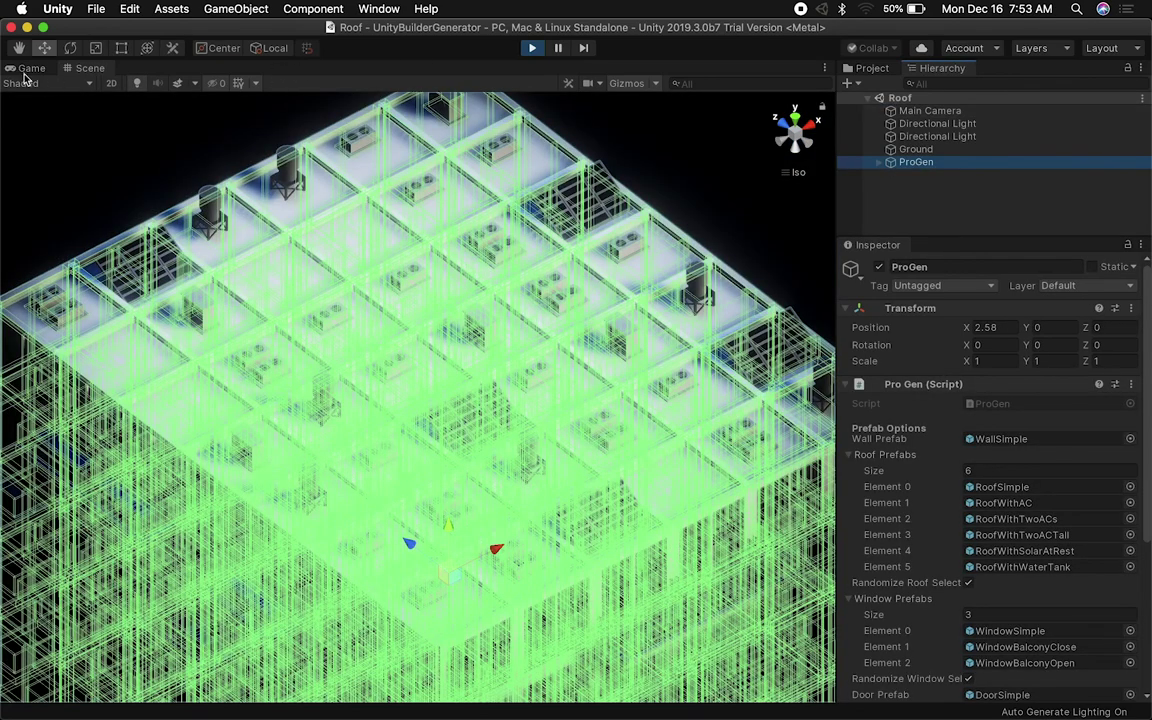
left_click(22, 72)
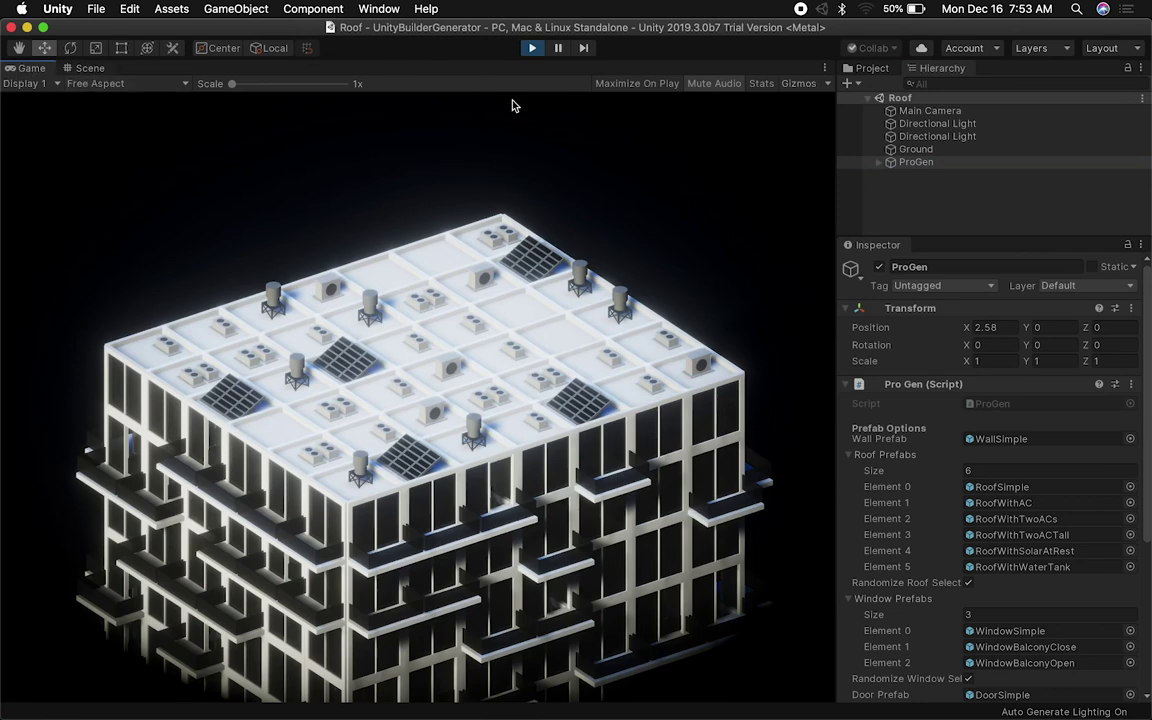
Examine the WindowBalconyOpen prefab up close in the Scene view, compare it with WindowBalconyClose, and return to the scene
scroll(1124, 625, "down", 5)
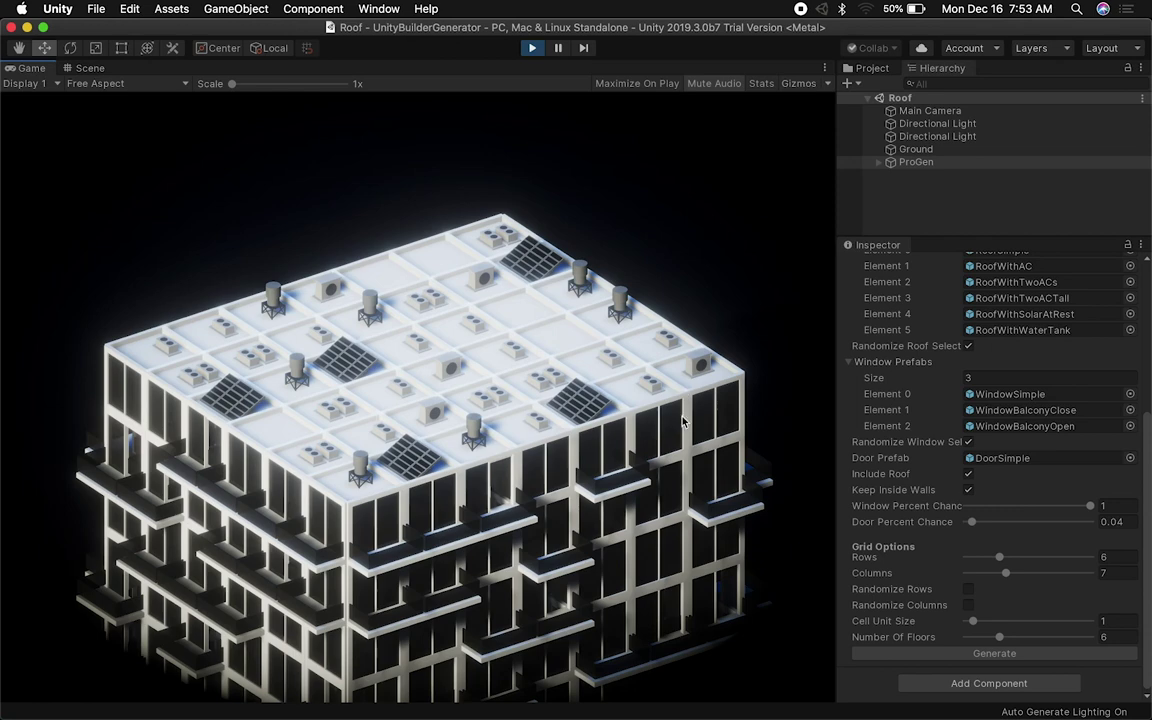
double_click(985, 426)
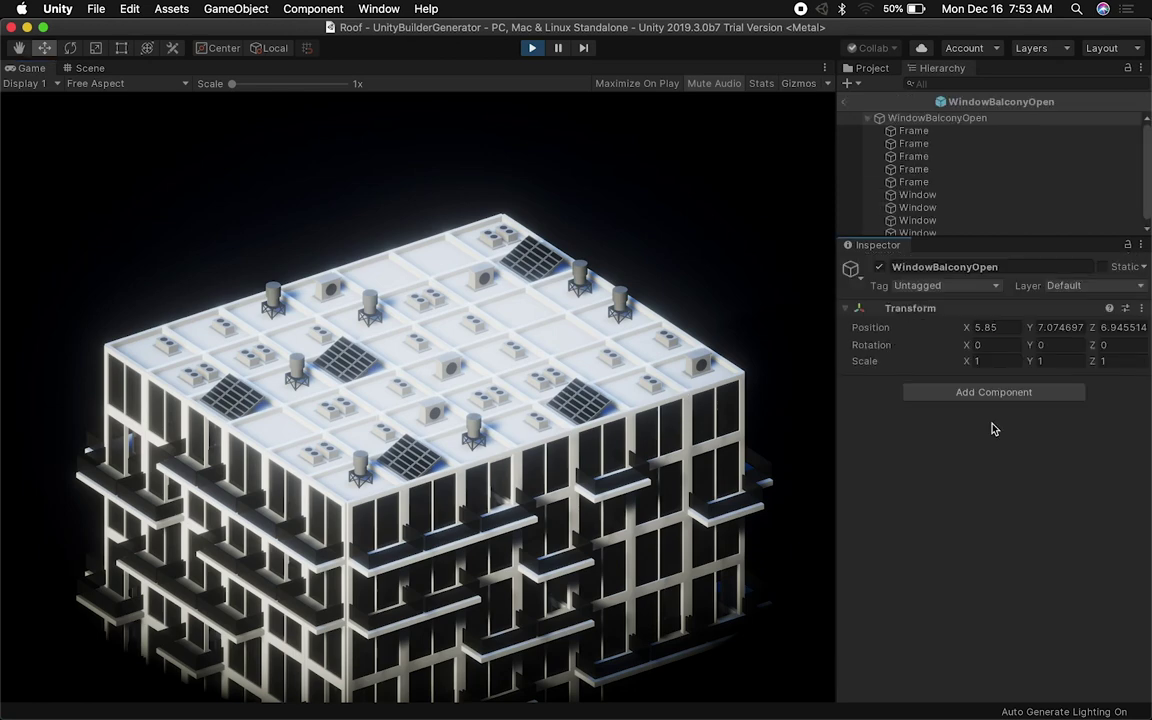
left_click(92, 69)
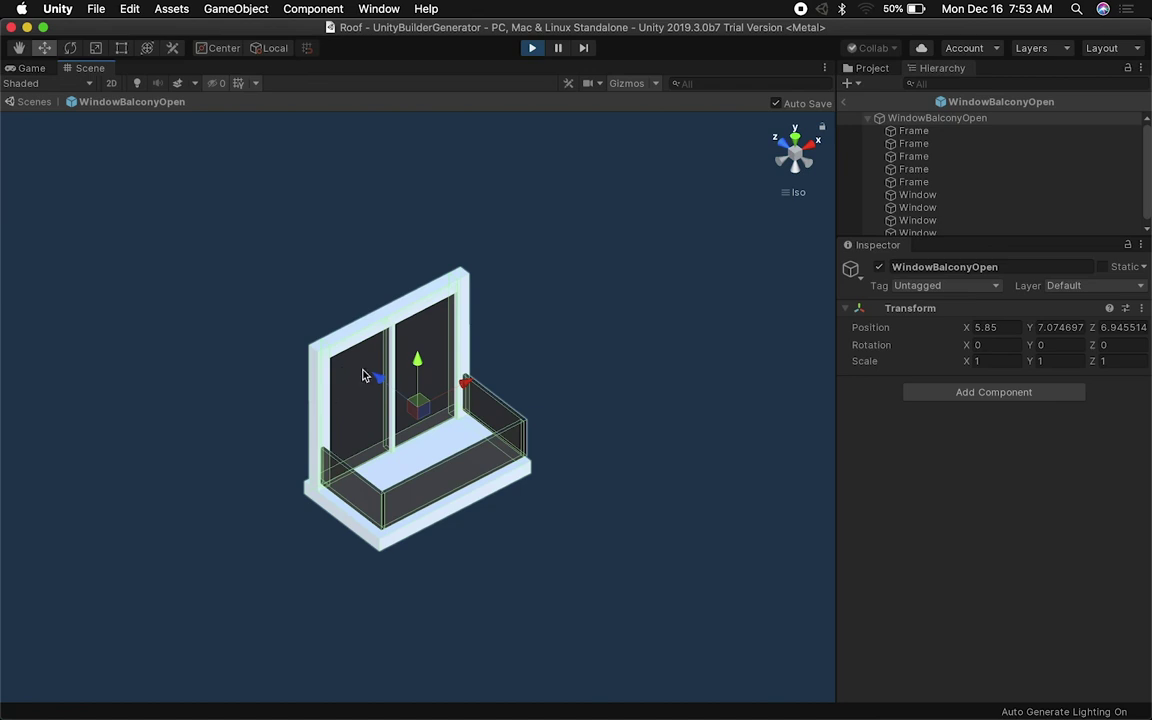
left_click(514, 314)
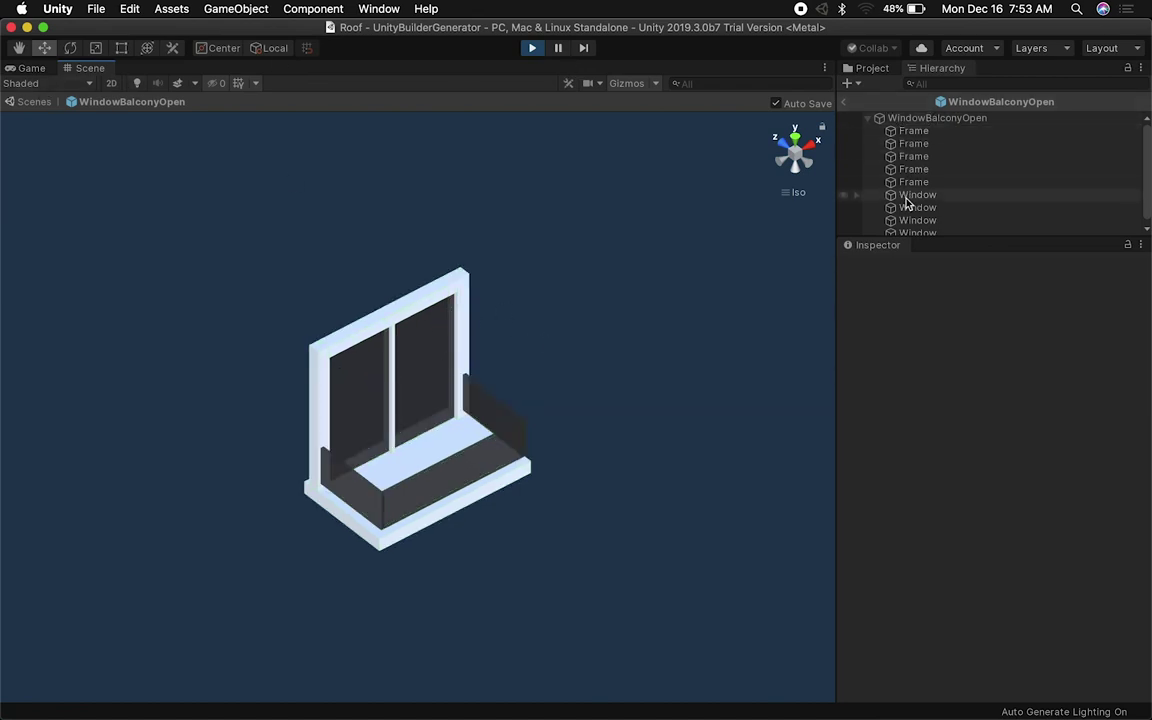
left_click_drag(507, 384, 604, 452, "alt")
scroll(461, 382, "up", 3)
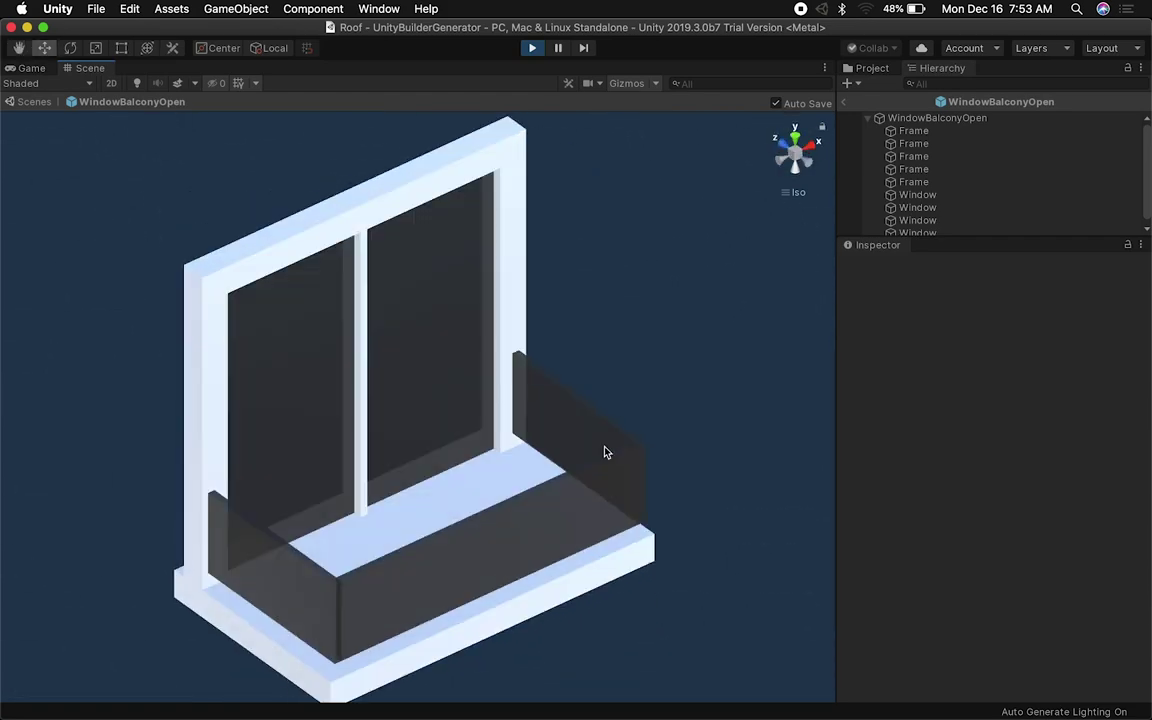
left_click(845, 103)
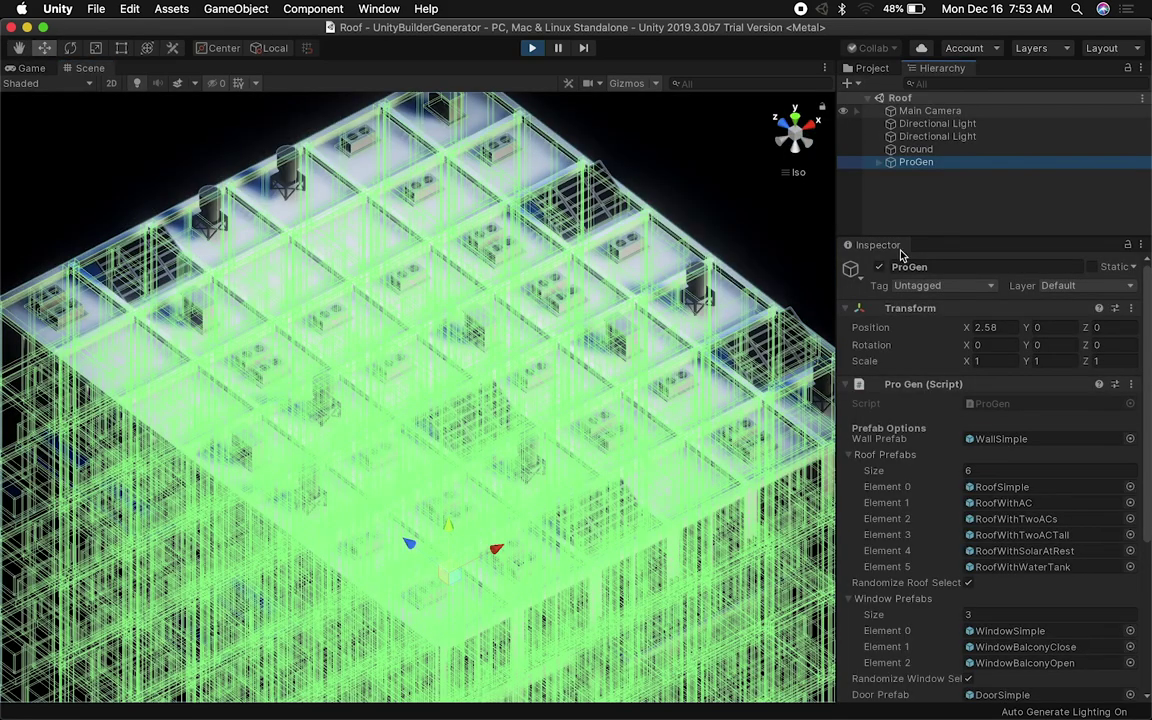
double_click(1030, 647)
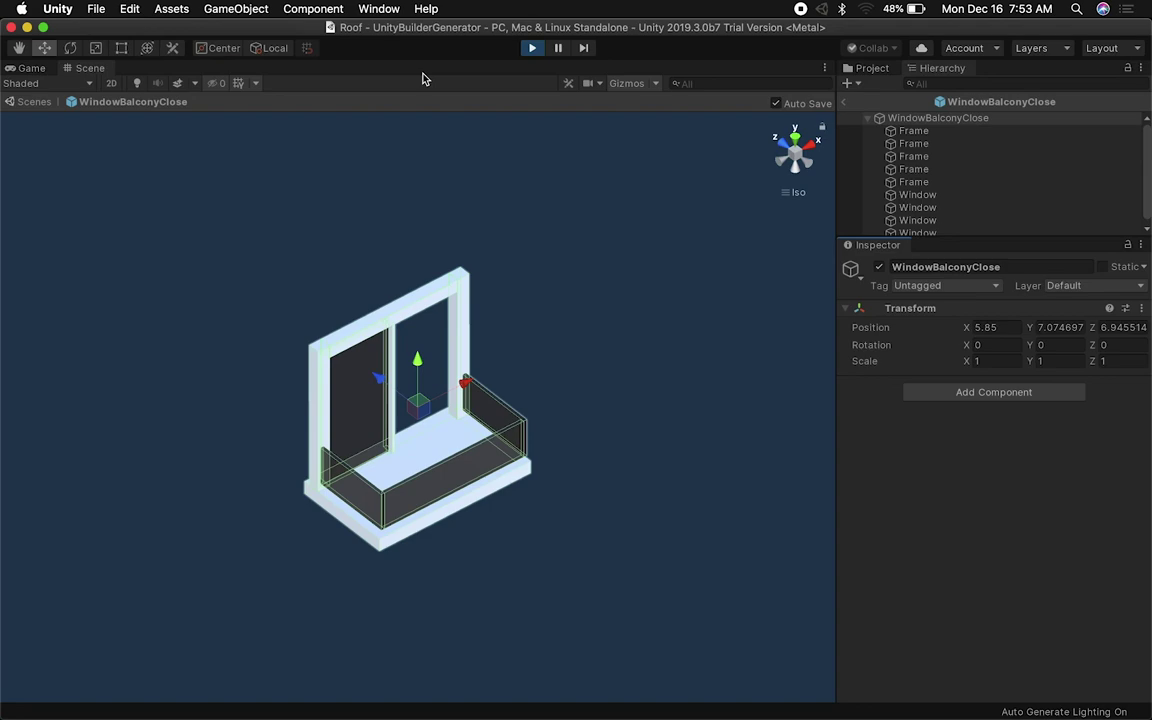
left_click(845, 103)
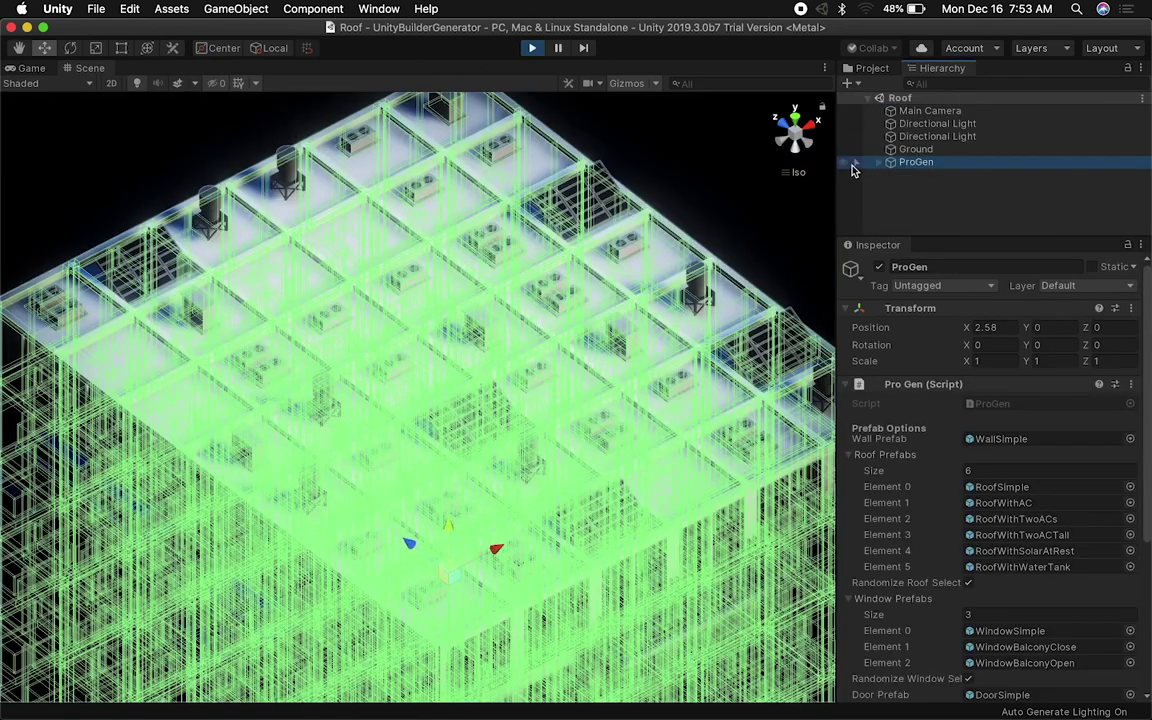
Show the building in the Game view and turn off ProGen's randomized window selection
left_click(28, 67)
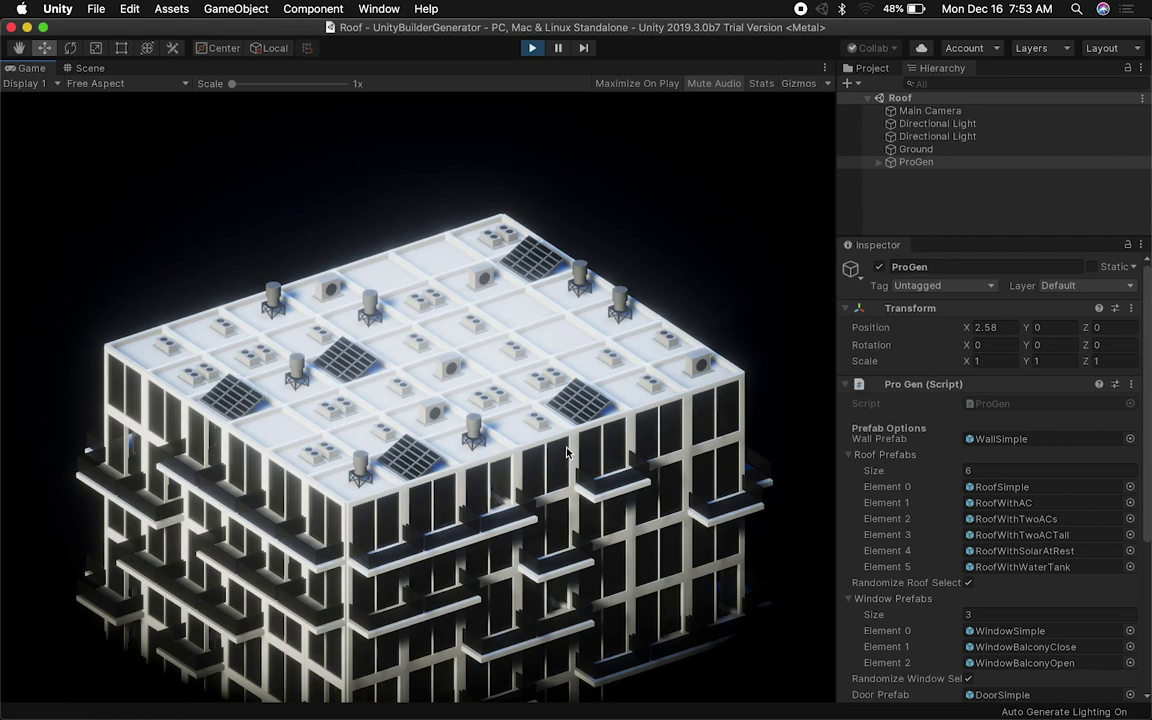
scroll(1000, 470, "down", 5)
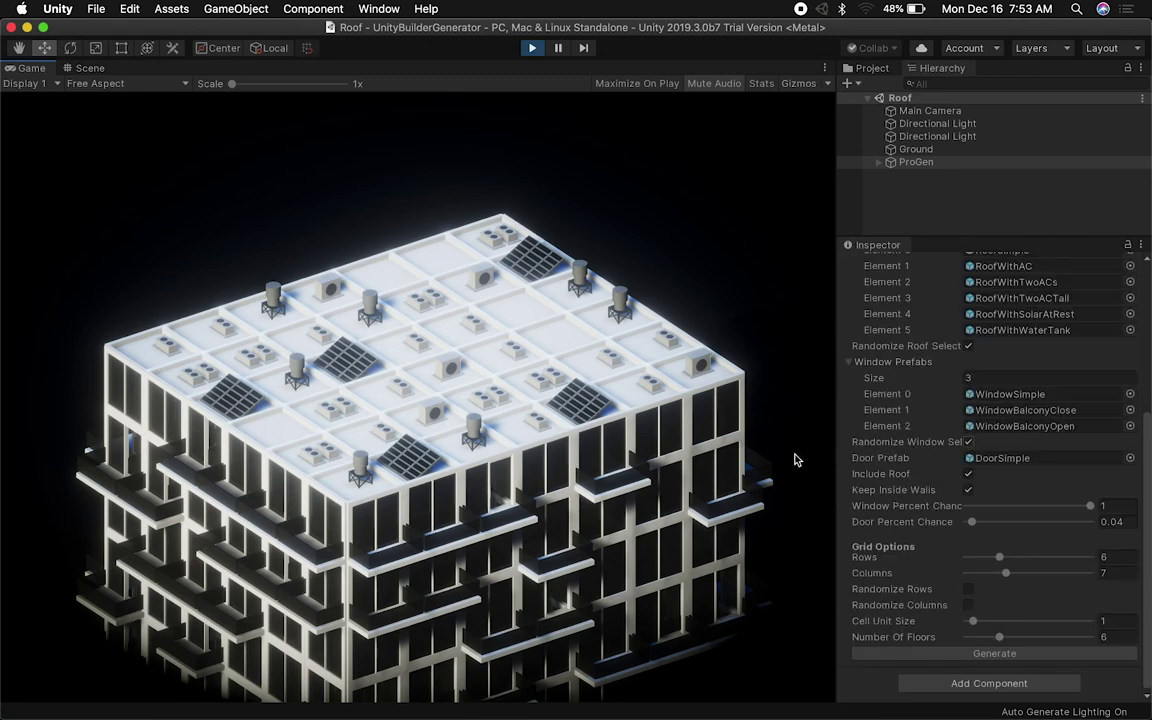
left_click(968, 442)
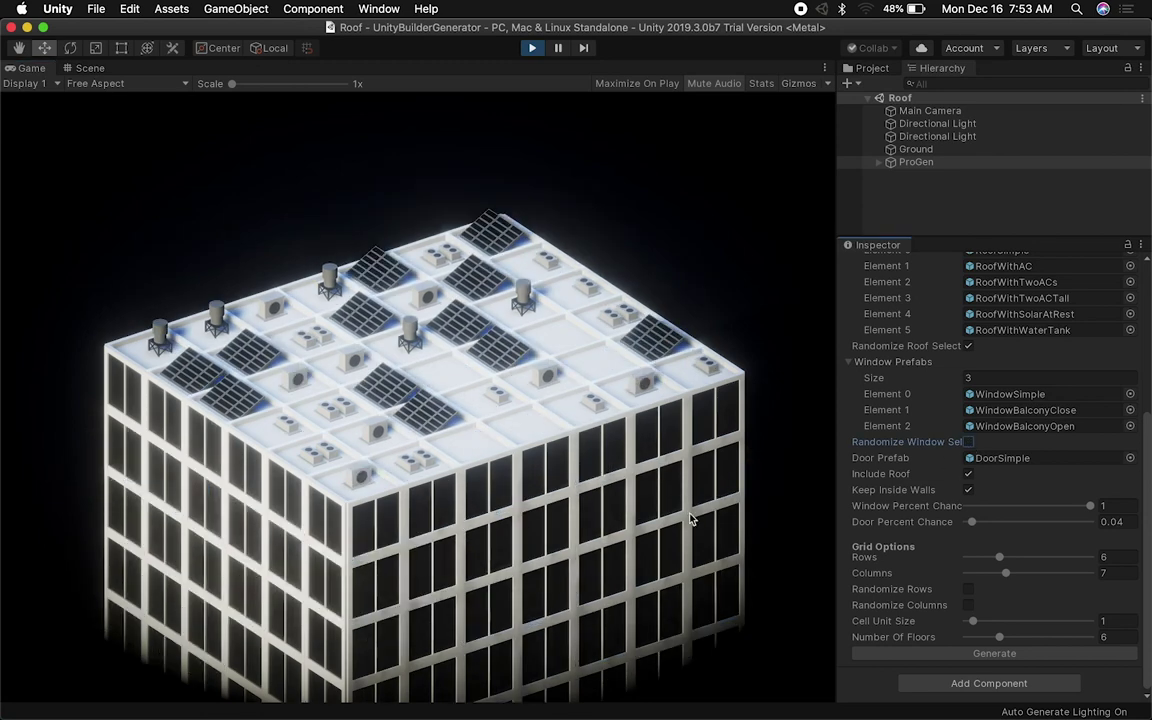
Turn ProGen's randomized window selection back on in the Roof scene
left_click(968, 442)
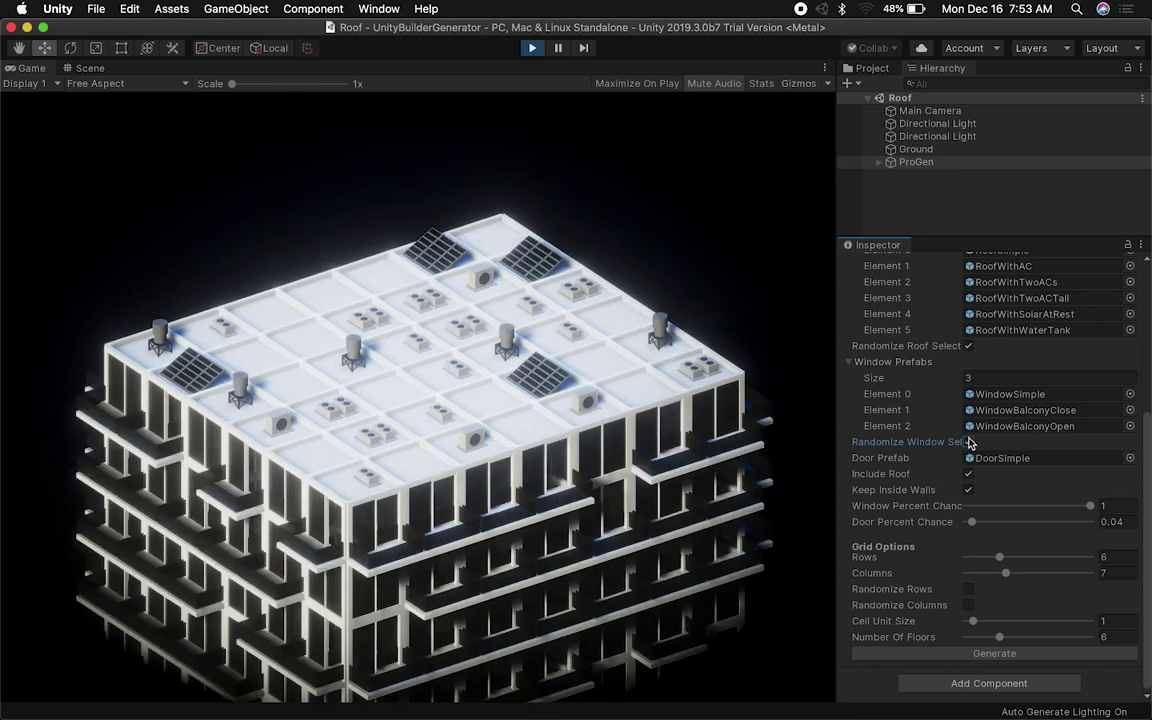
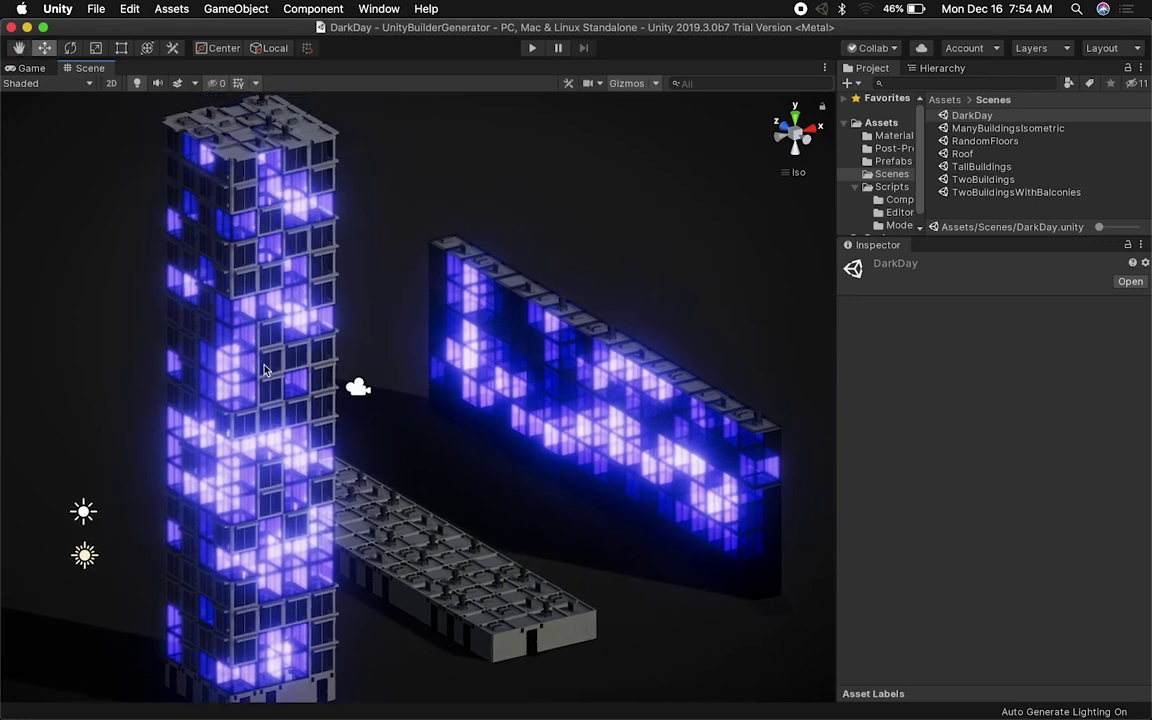
View the DarkDay buildings, then open the TwoBuildingsWithBalconies scene and examine its two buildings from several angles
left_click_drag(429, 423, 516, 383, "alt")
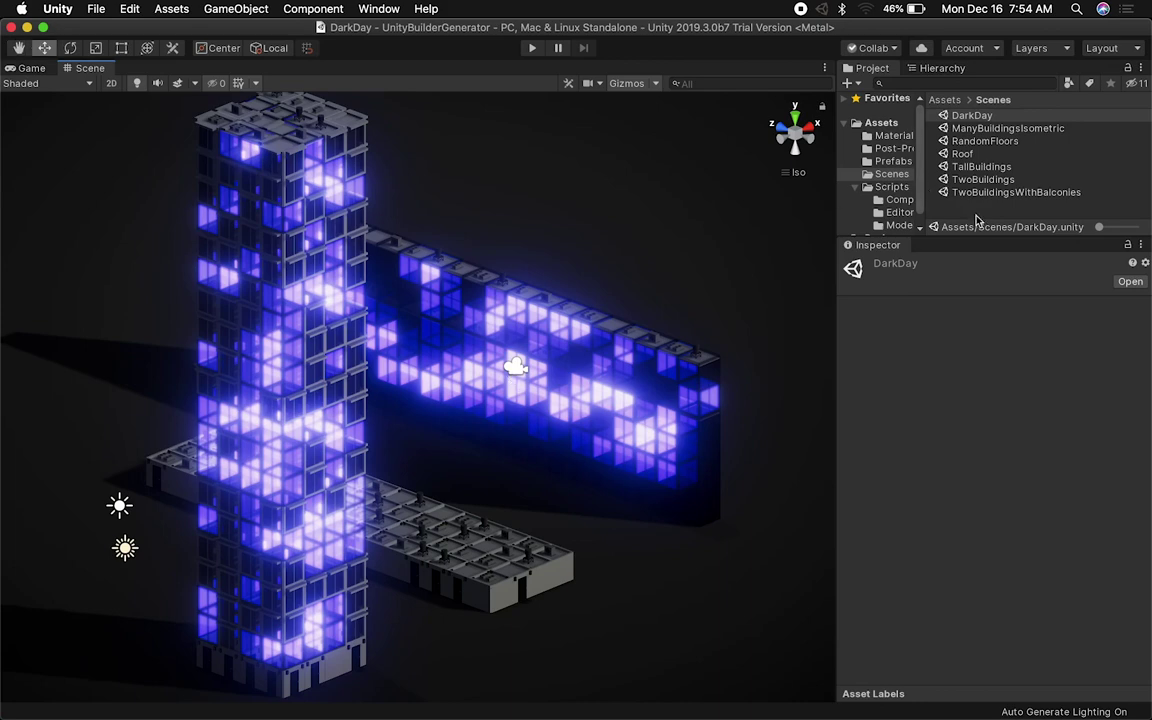
double_click(981, 193)
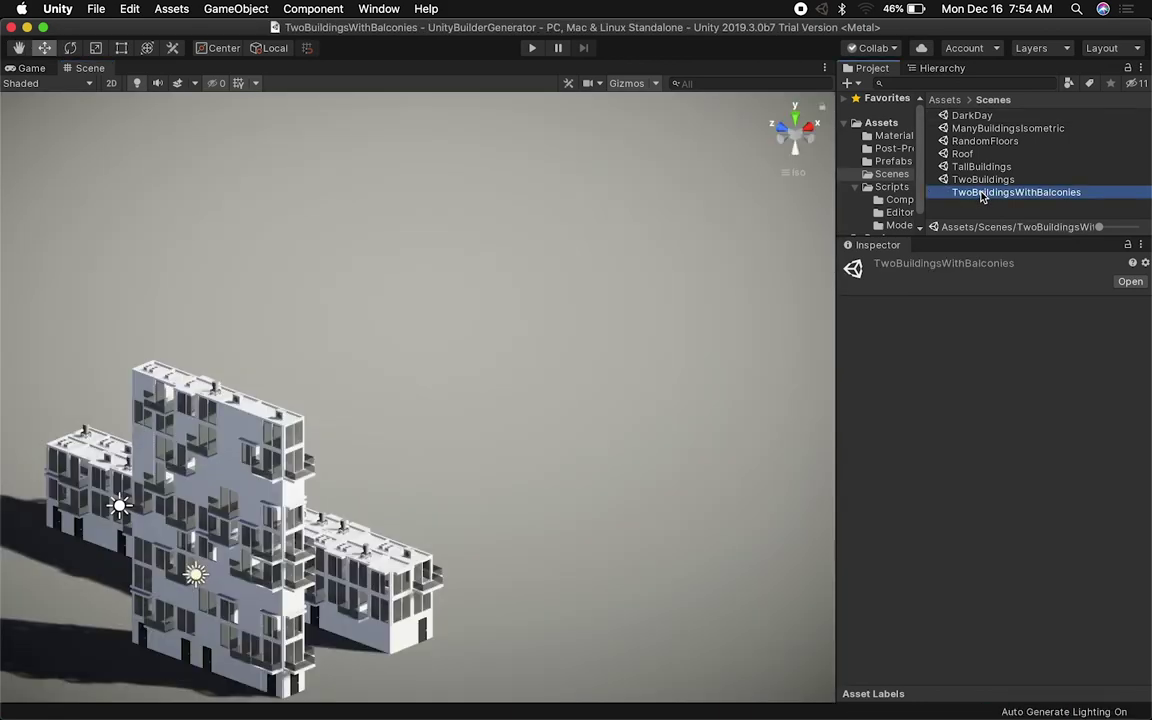
left_click_drag(424, 306, 372, 290, "alt")
scroll(555, 290, "up", 5)
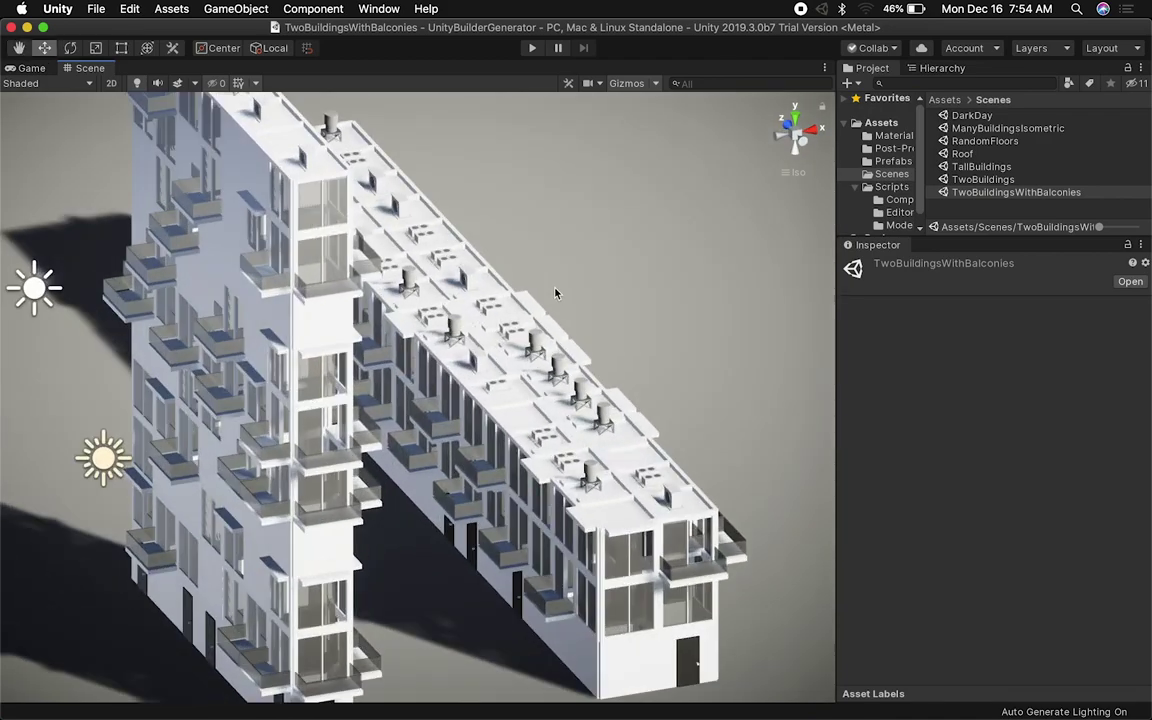
left_click_drag(555, 290, 500, 215, "alt")
scroll(537, 204, "up", 3)
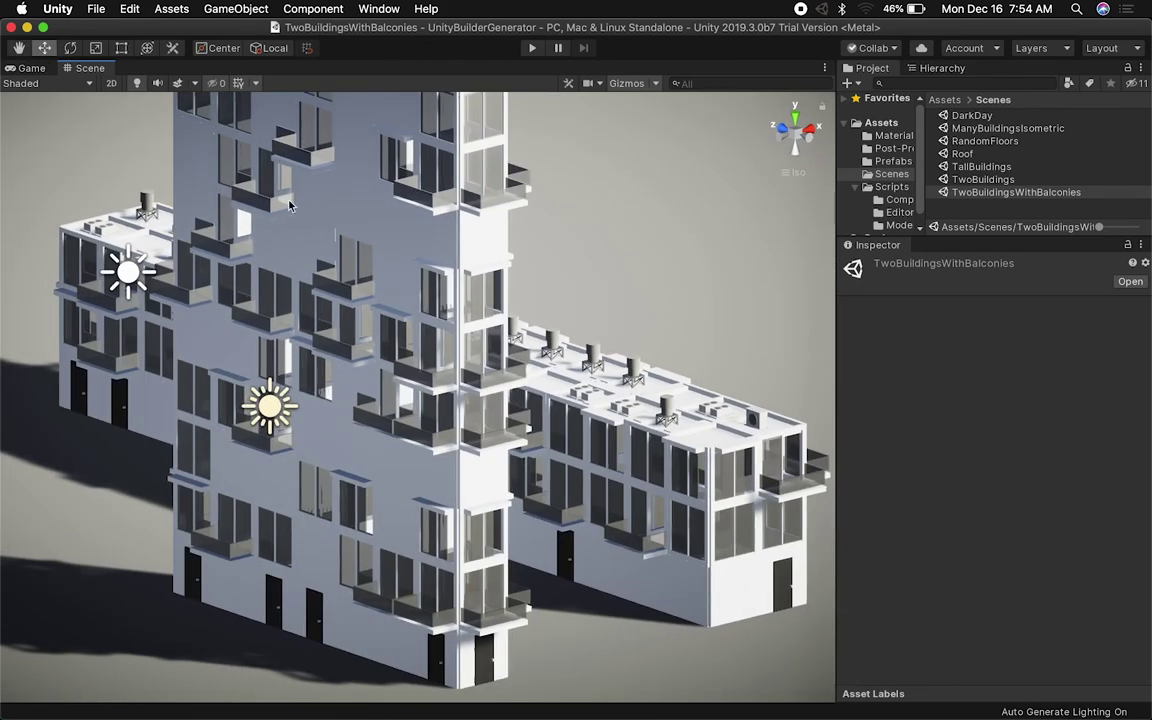
left_click_drag(387, 318, 668, 321, "alt")
left_click_drag(545, 159, 548, 284, "alt")
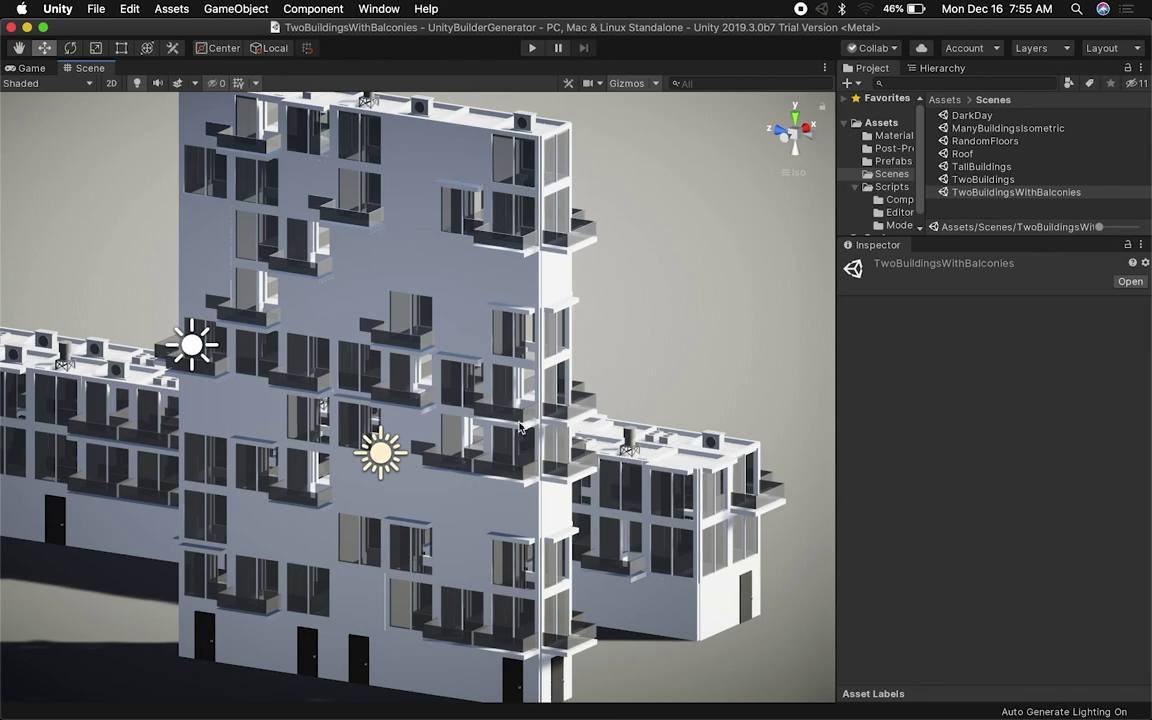
left_click_drag(681, 262, 563, 309, "alt")
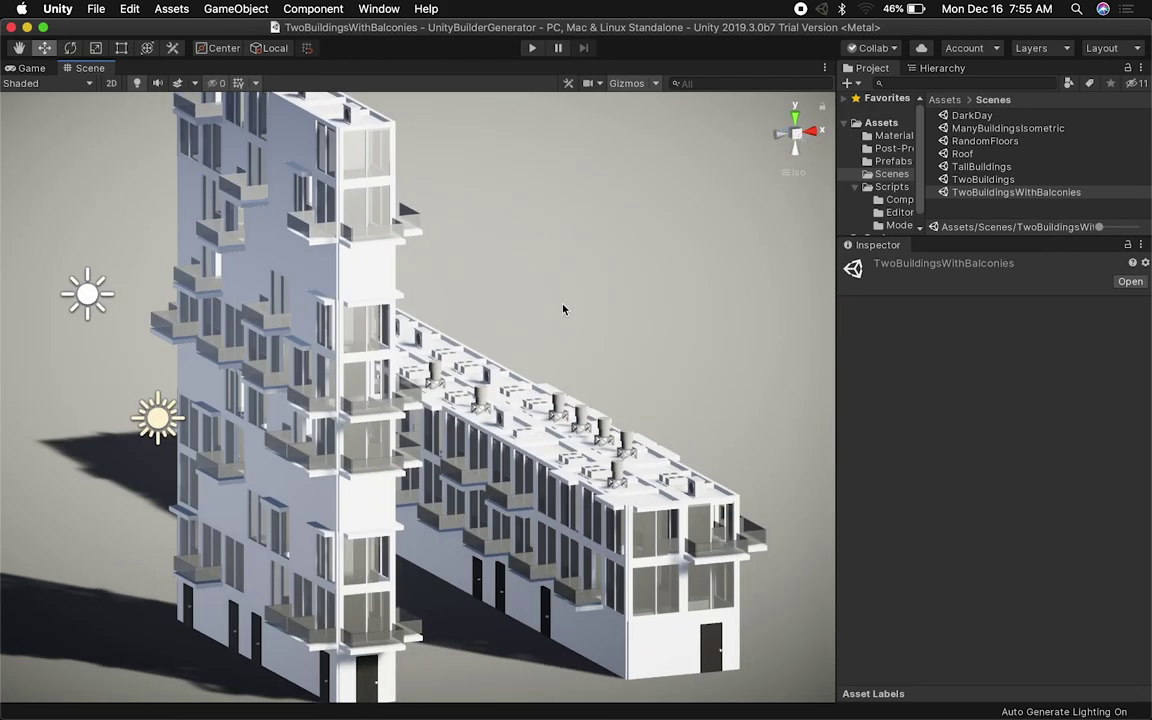
left_click_drag(575, 357, 471, 399, "alt")
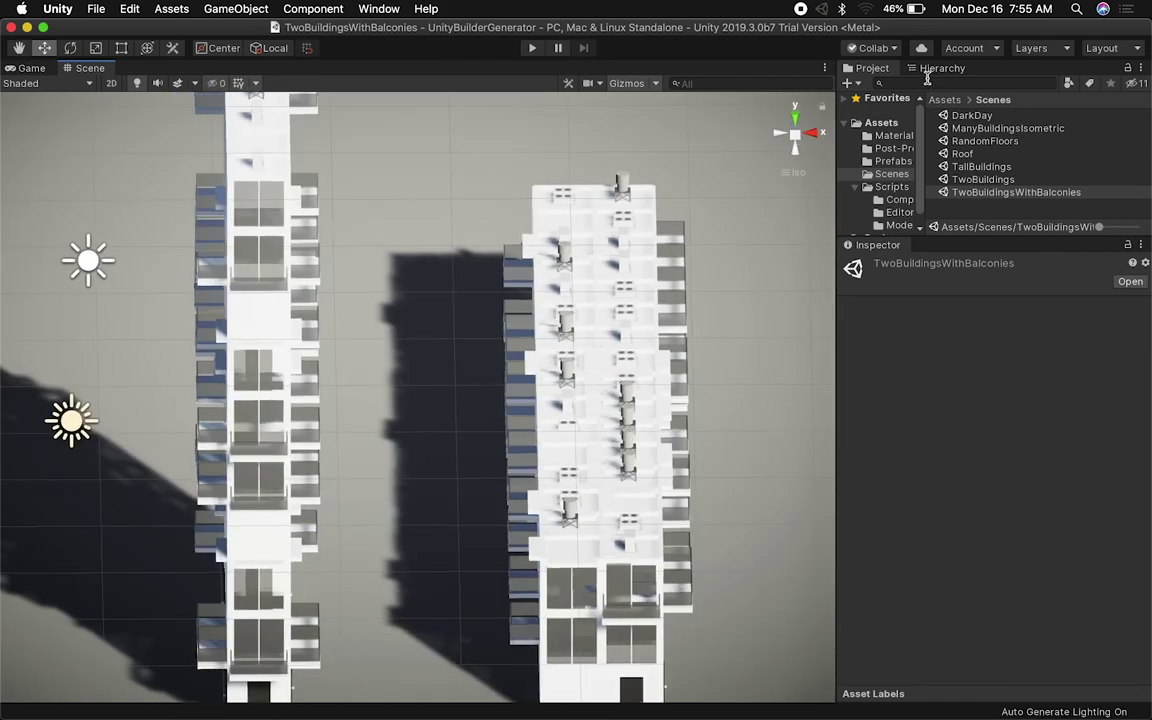
Select both ProGen objects in turn and review the tall building's roof, window, door and grid settings
left_click(940, 69)
left_click(920, 176)
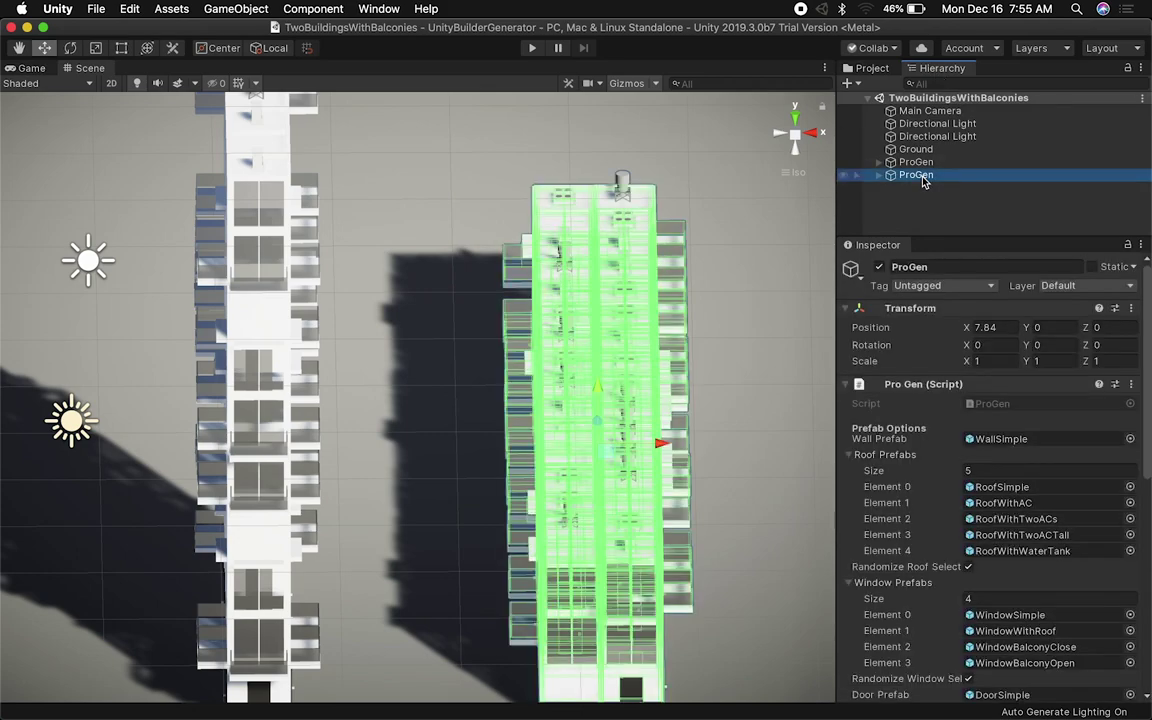
left_click(916, 162)
left_click_drag(463, 288, 769, 432, "alt")
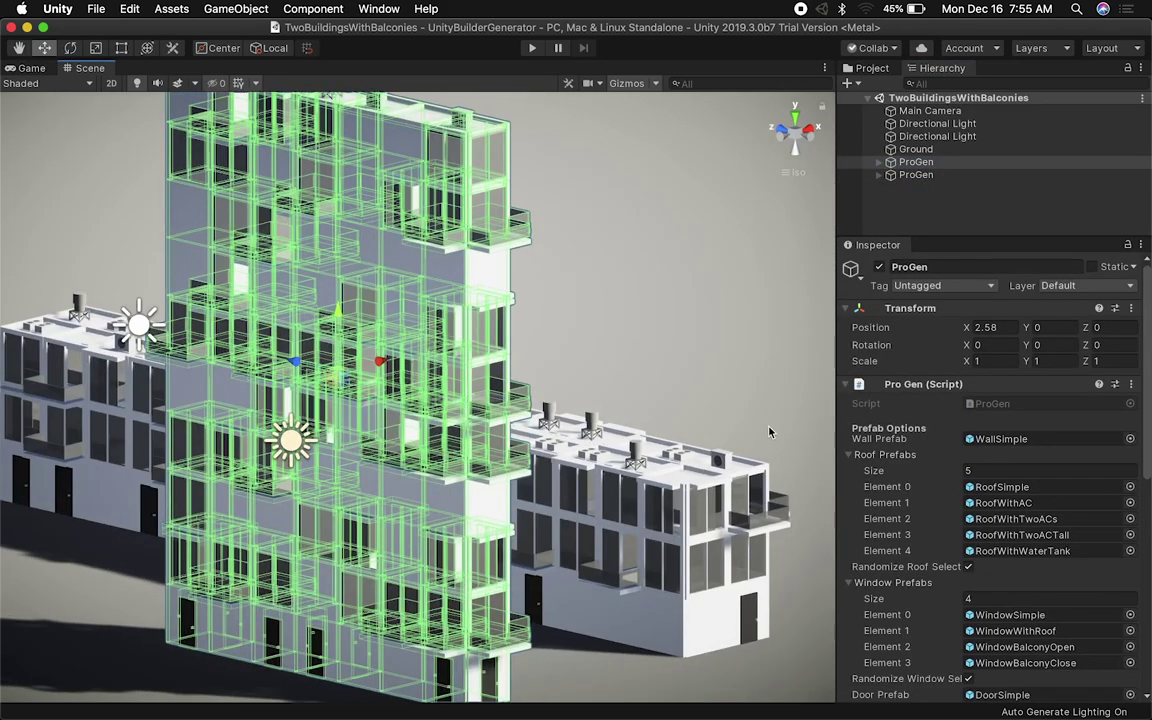
scroll(908, 503, "down", 6)
scroll(987, 367, "up", 3)
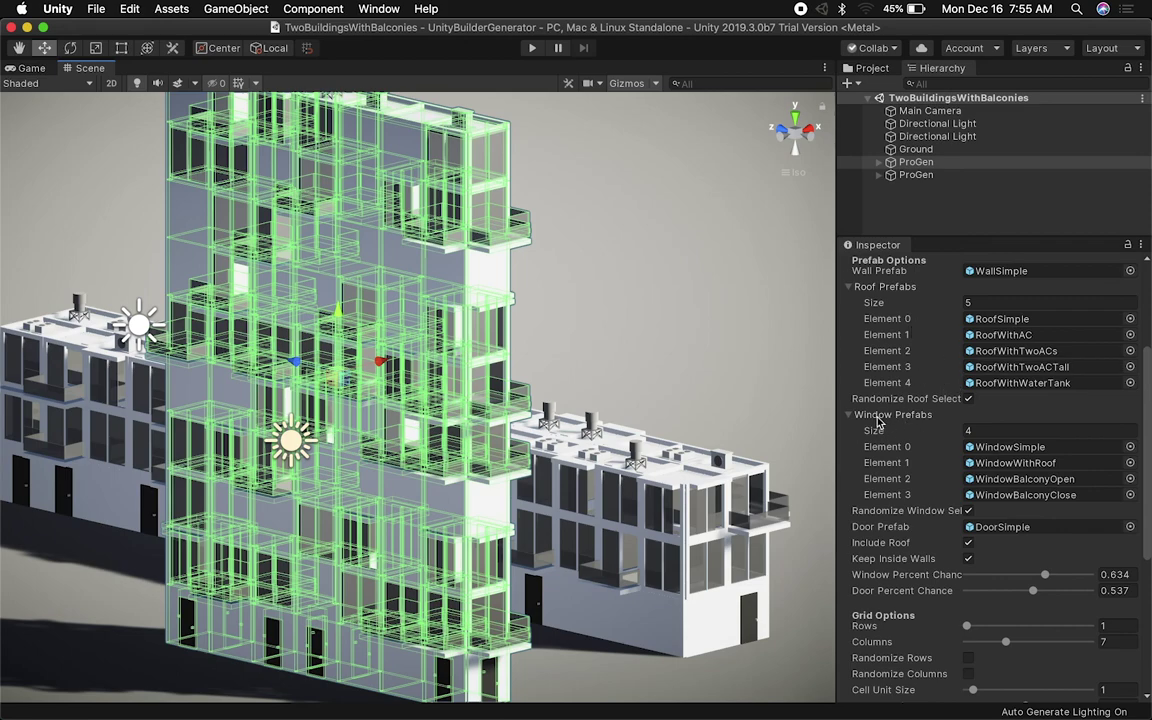
scroll(922, 456, "down", 3)
middle_click_drag(690, 475, 802, 428)
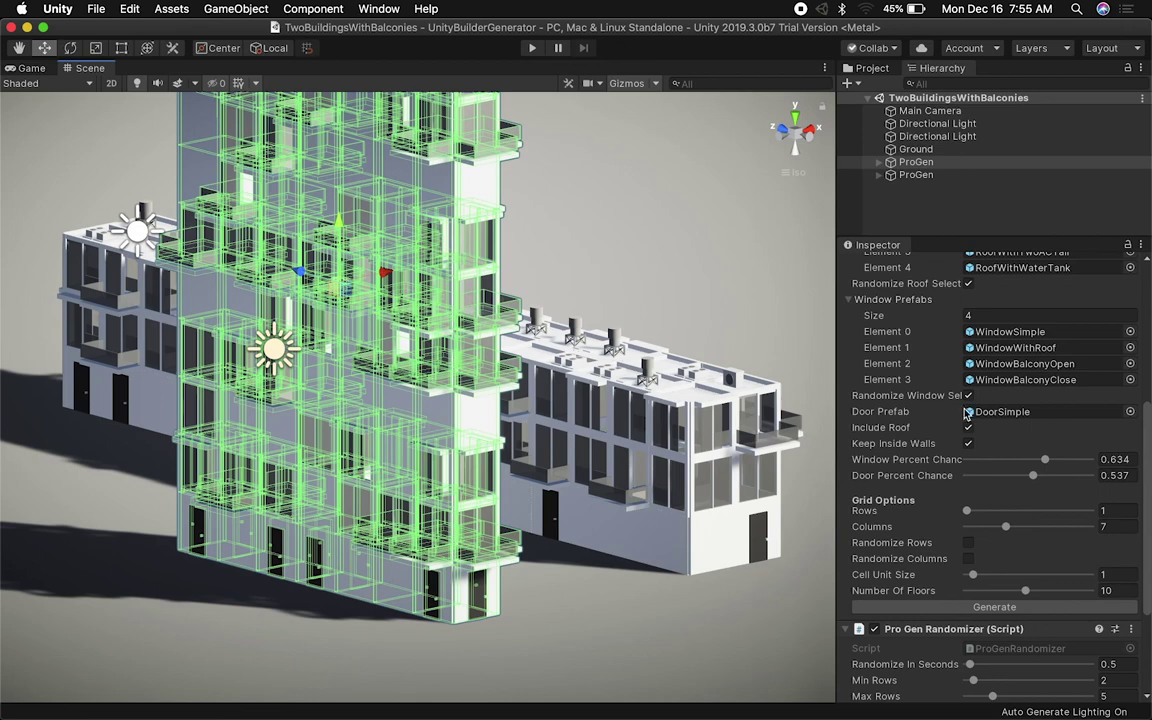
Open the DoorSimple prefab from ProGen's Door Prefab setting, view it at an angle, and return to the Game view
double_click(995, 413)
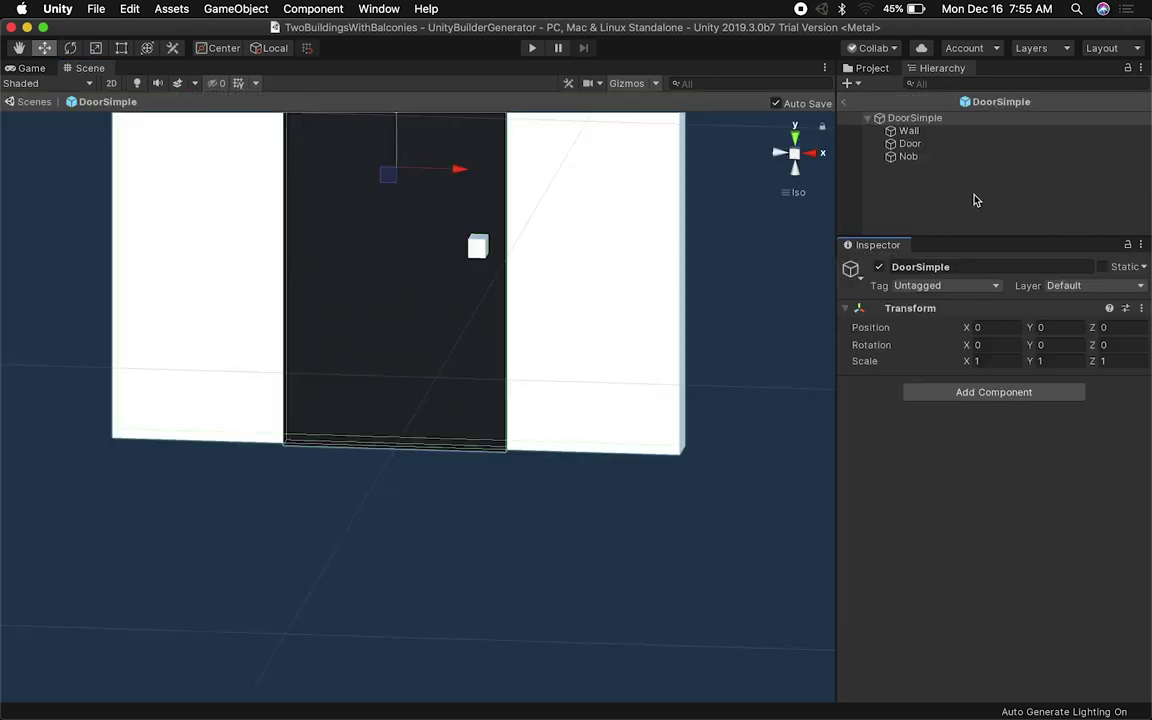
middle_click_drag(689, 208, 545, 207)
left_click_drag(545, 207, 489, 383, "alt")
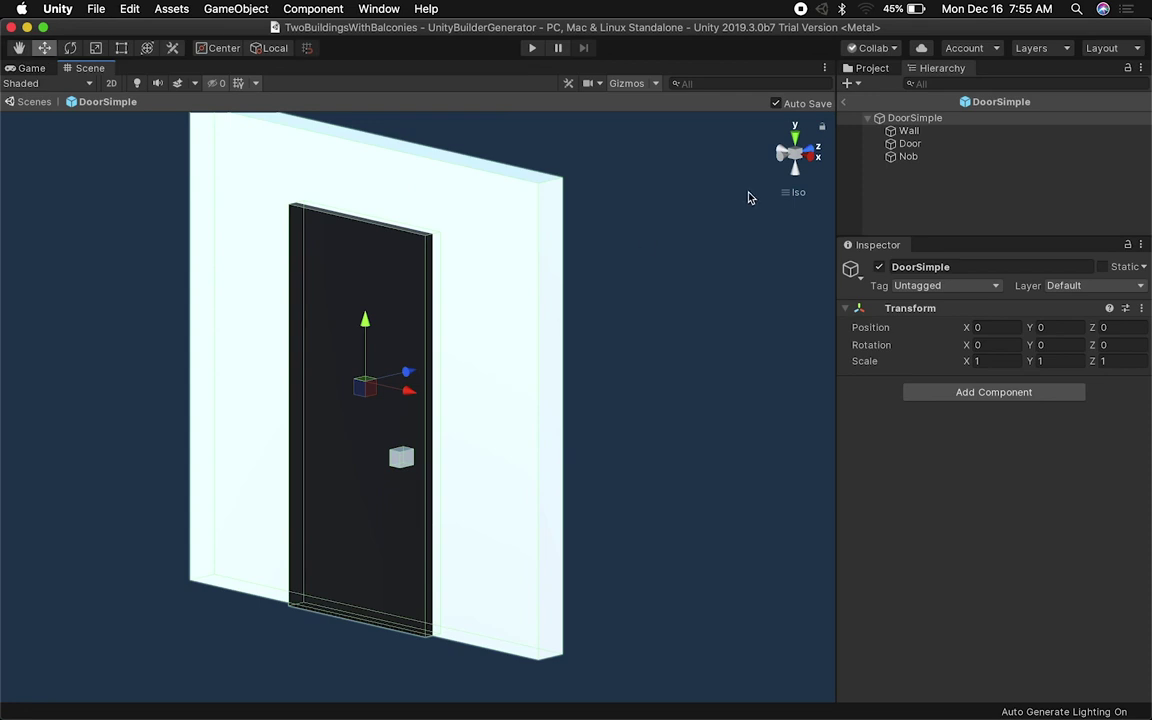
left_click(22, 67)
Open the DoorWithLights prefab from the Prefabs folder, view it from another angle, and return to the Game view
left_click(869, 68)
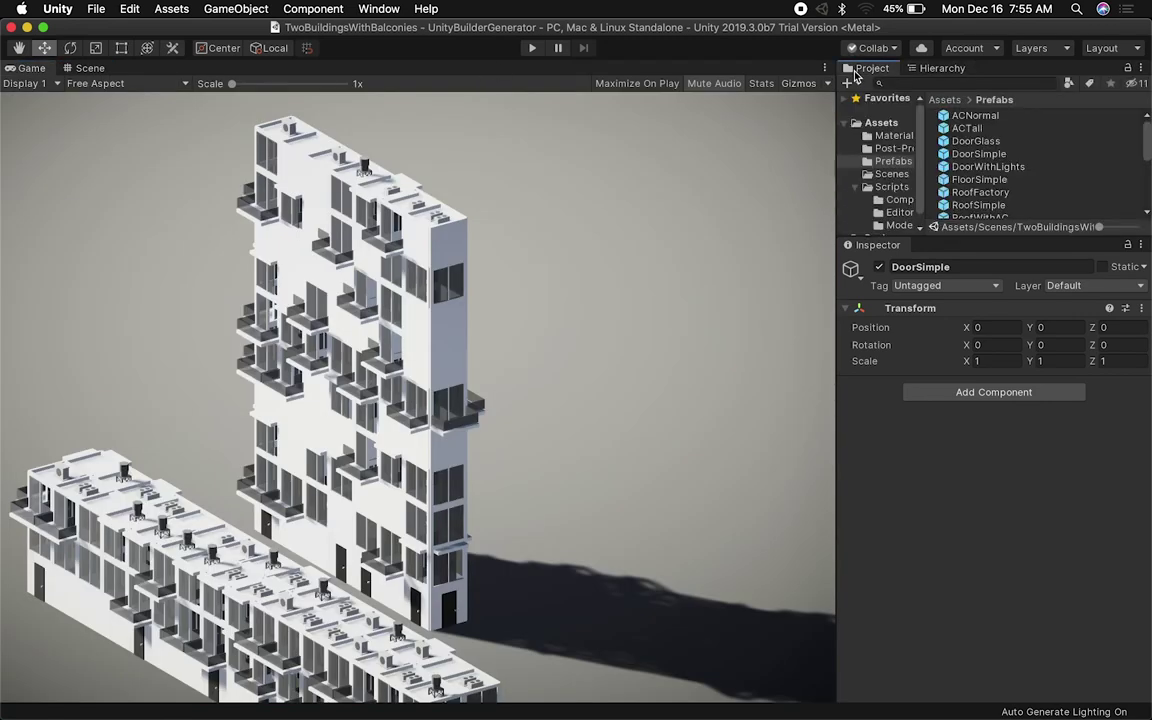
left_click(978, 167)
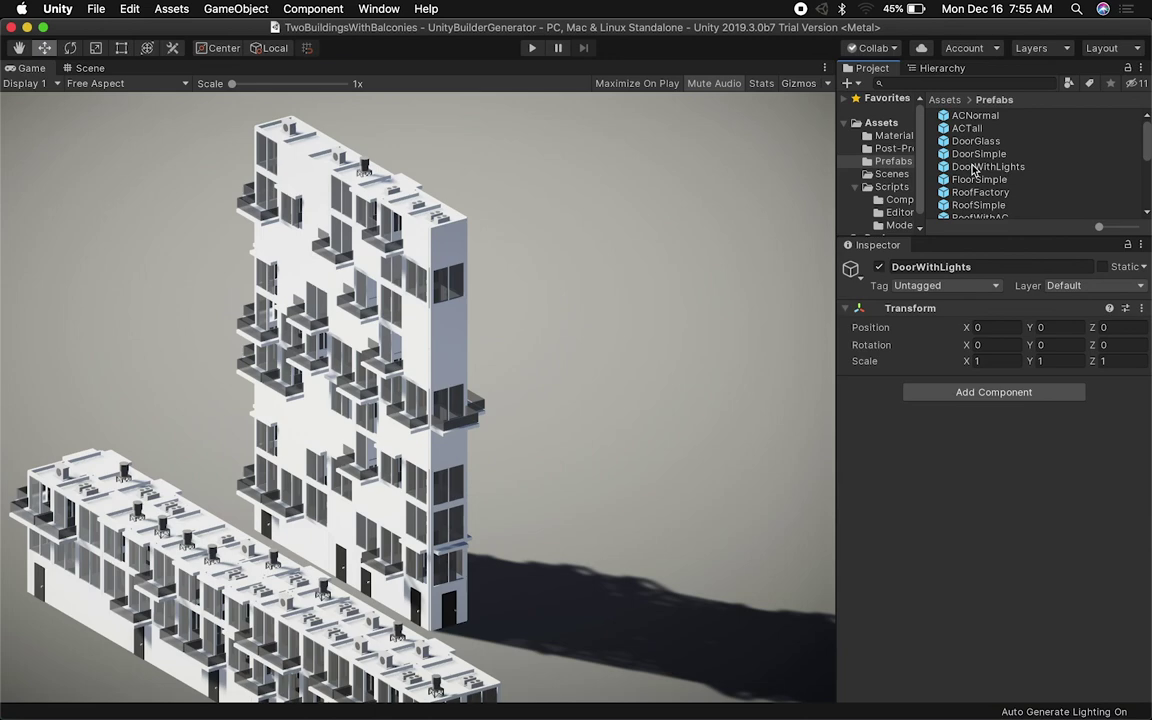
left_click(972, 170)
left_click(90, 67)
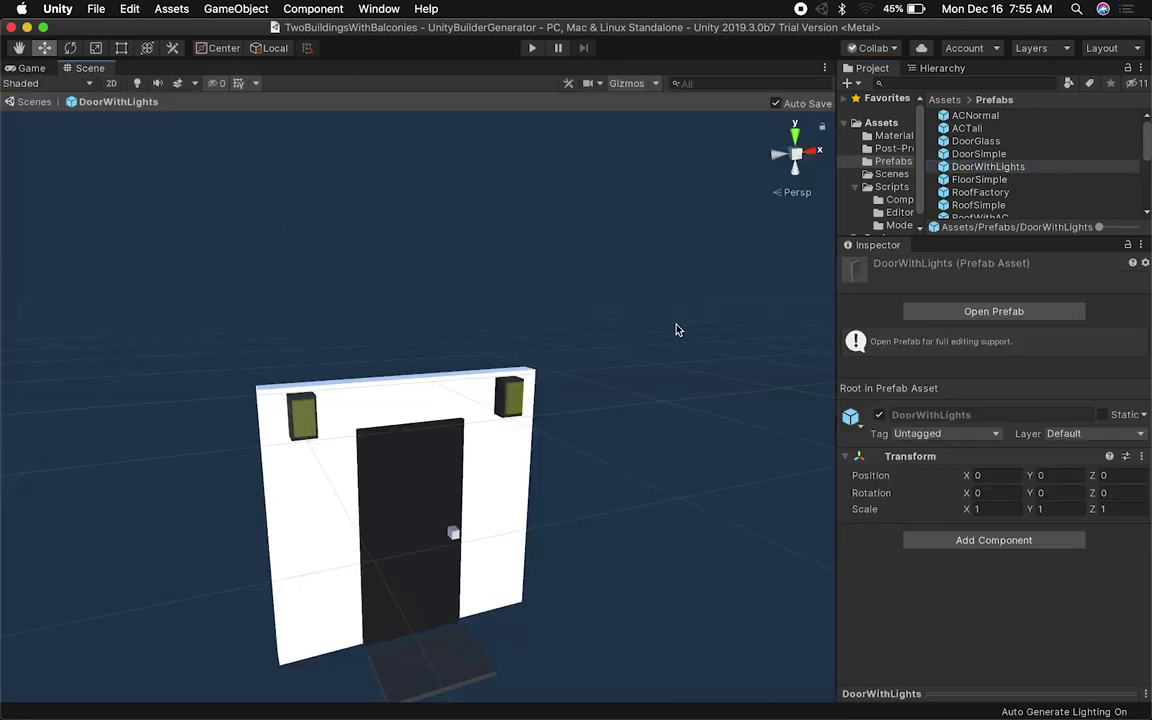
left_click_drag(676, 329, 149, 293, "alt")
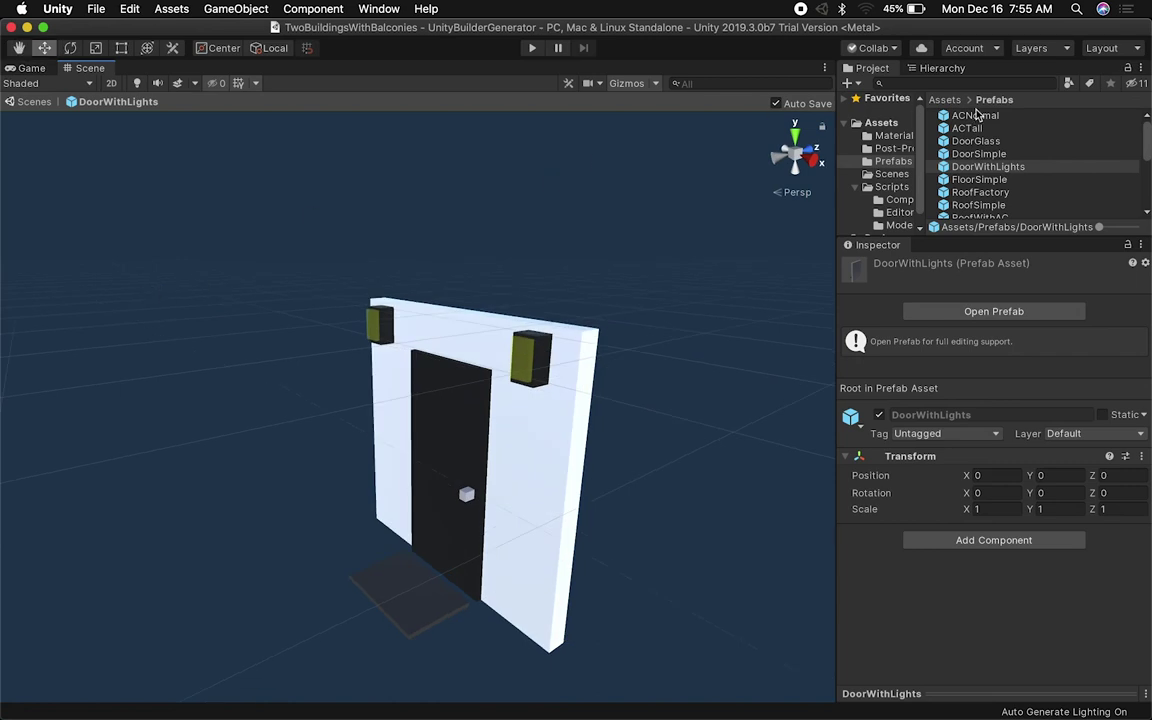
left_click(28, 68)
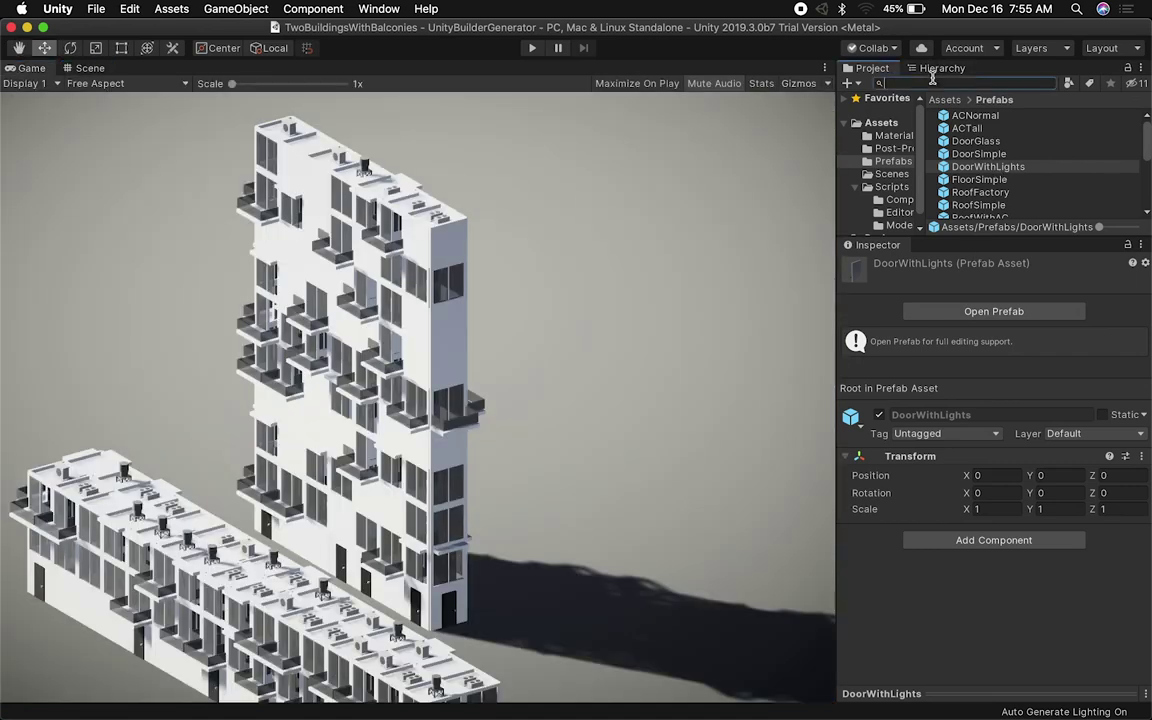
Leave the DoorWithLights prefab, select the low building's ProGen, and view it in the Scene and Game views
double_click(988, 167)
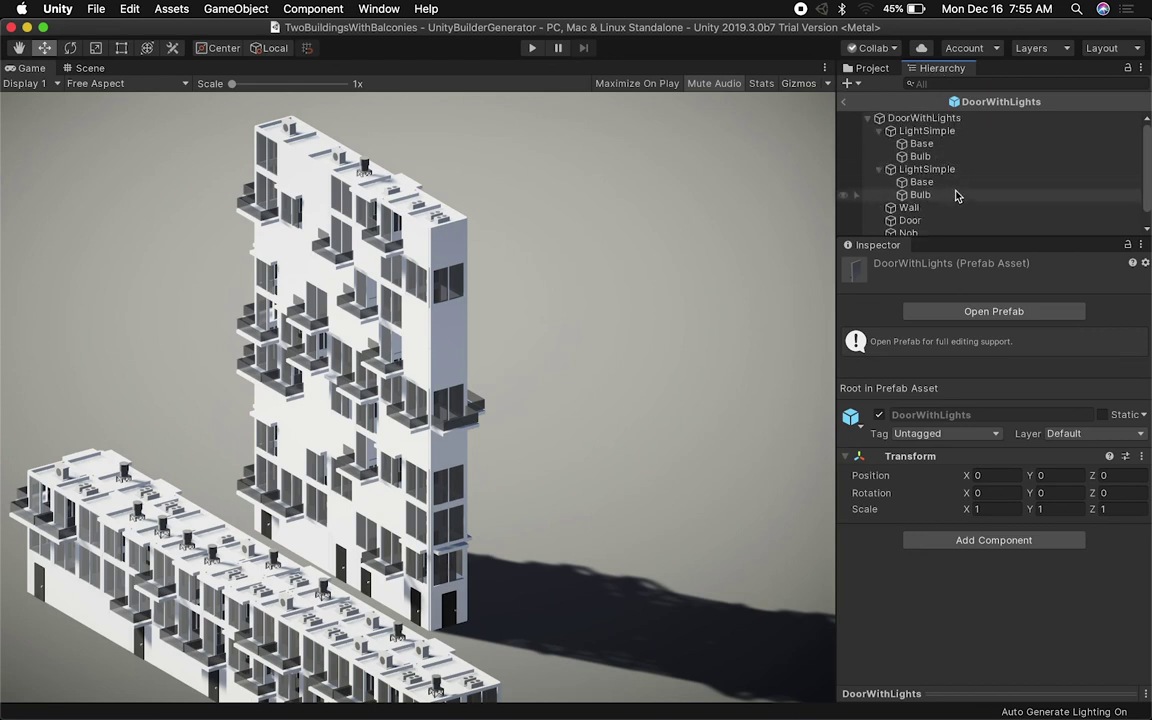
left_click(843, 101)
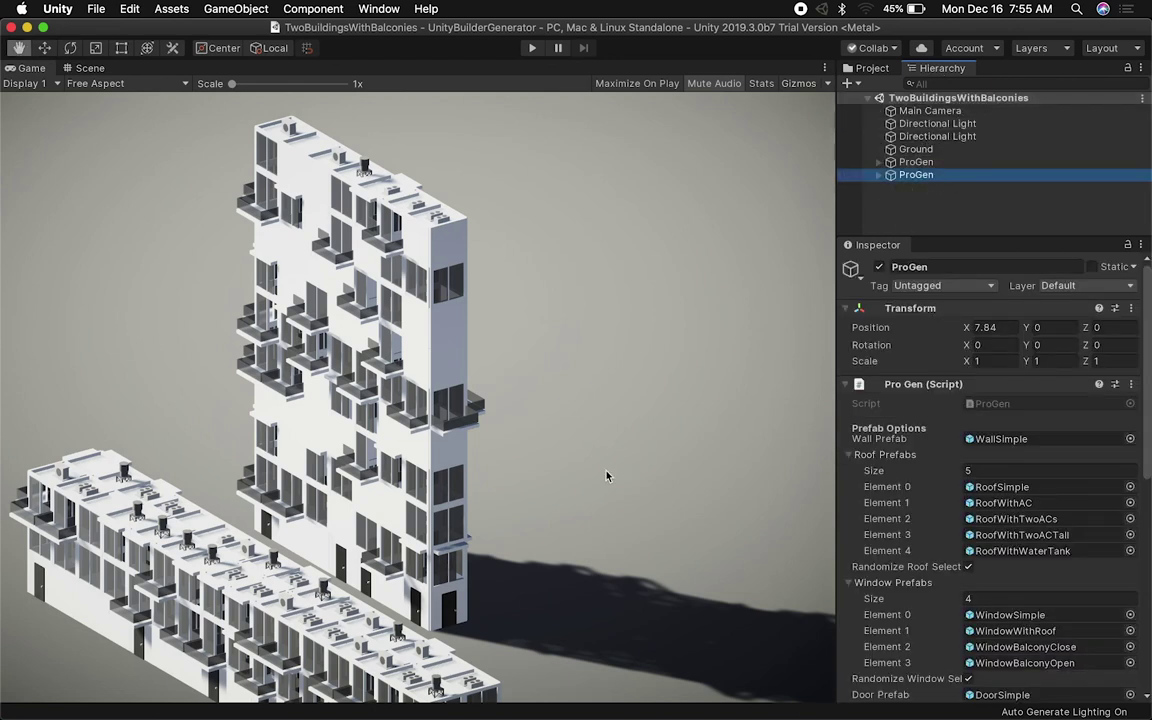
left_click(110, 110)
left_click(89, 68)
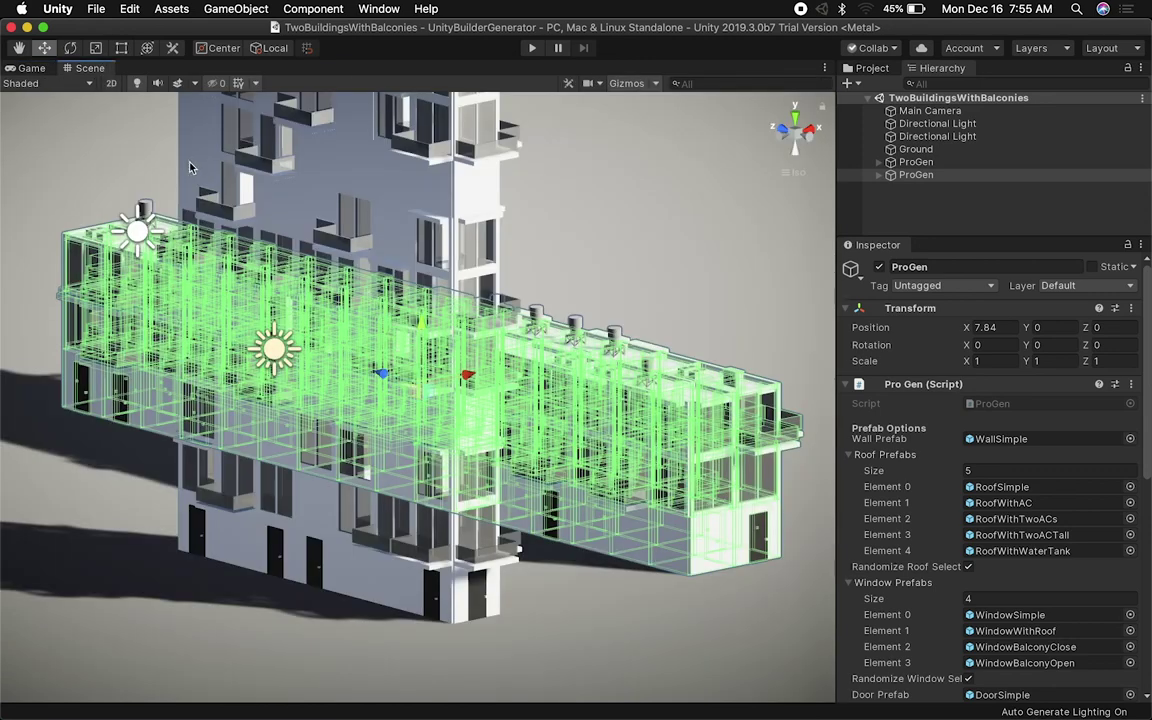
left_click(31, 68)
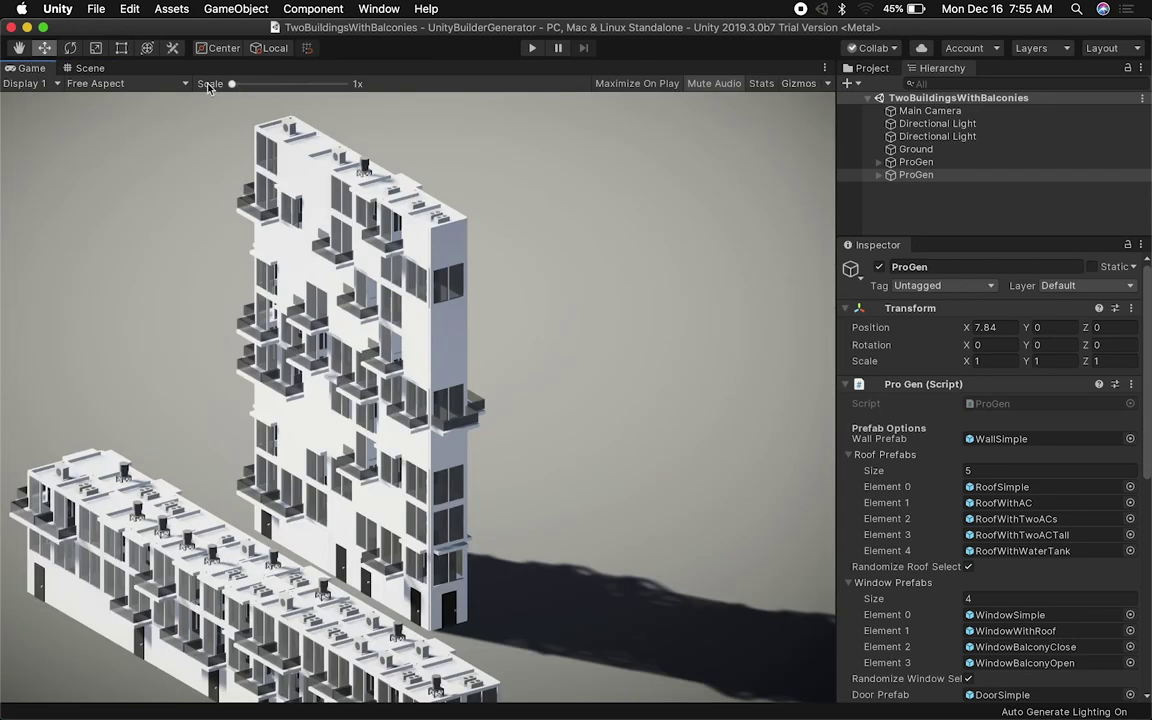
Reframe both buildings by setting the Main Camera's position to X 16.24, Y 11.1 and its orthographic size to 10
left_click(929, 110)
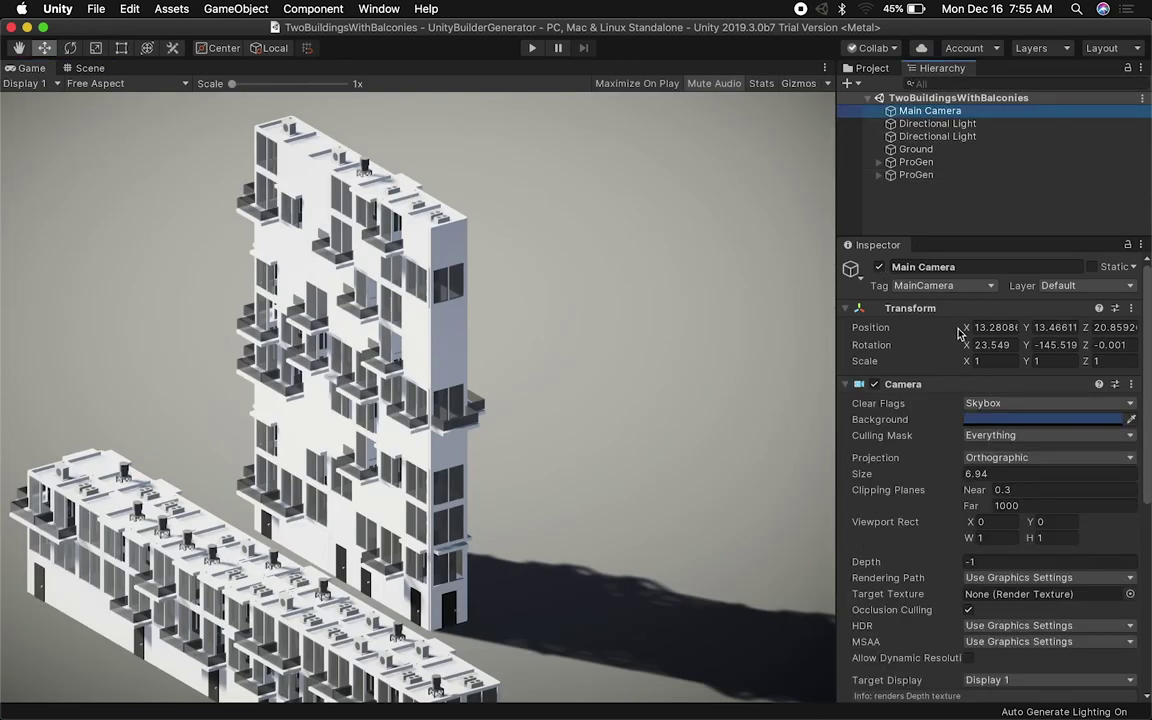
left_click_drag(958, 333, 1002, 331)
mouse_move(962, 475)
left_mouse_down()
mouse_move(942, 481)
mouse_move(970, 477)
left_mouse_up()
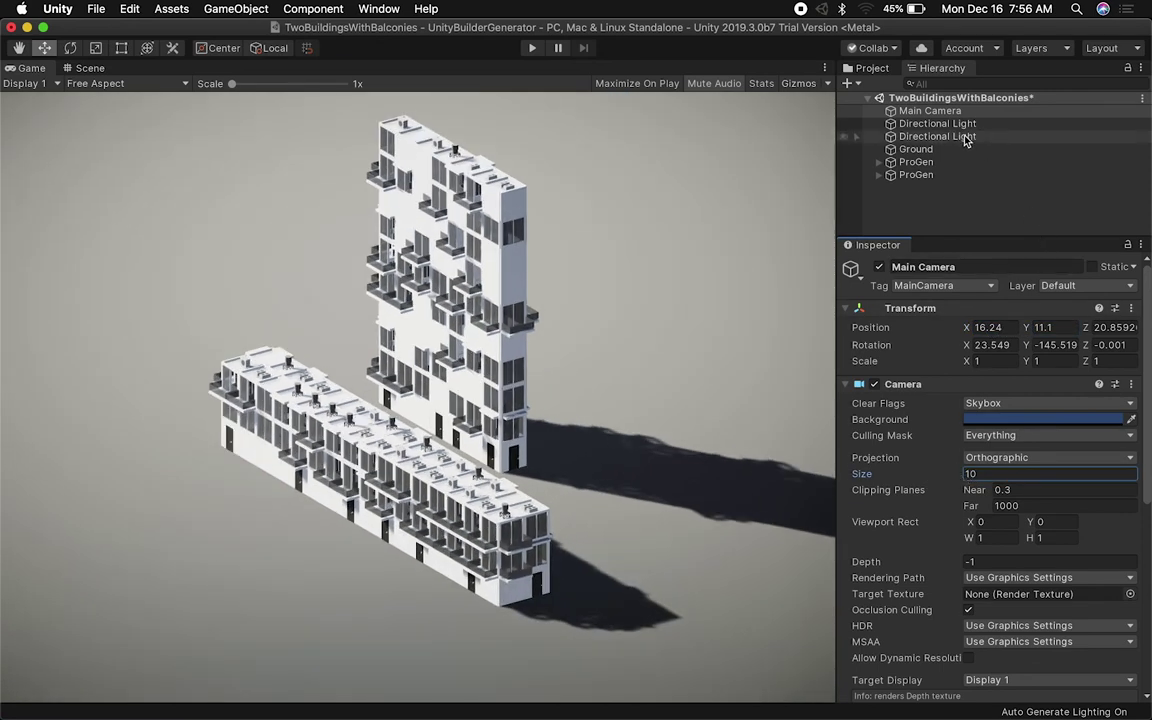
Toggle Include Roof off and back on for the low building's ProGen to regenerate it
left_click(912, 175)
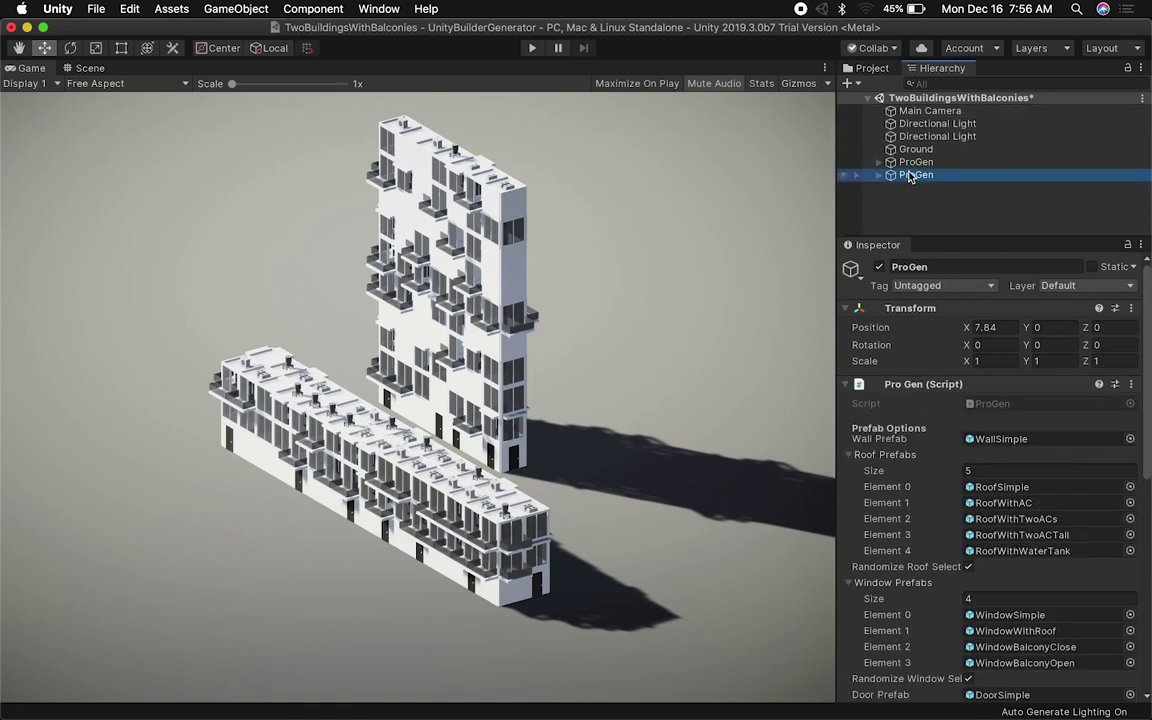
scroll(975, 577, "down", 10)
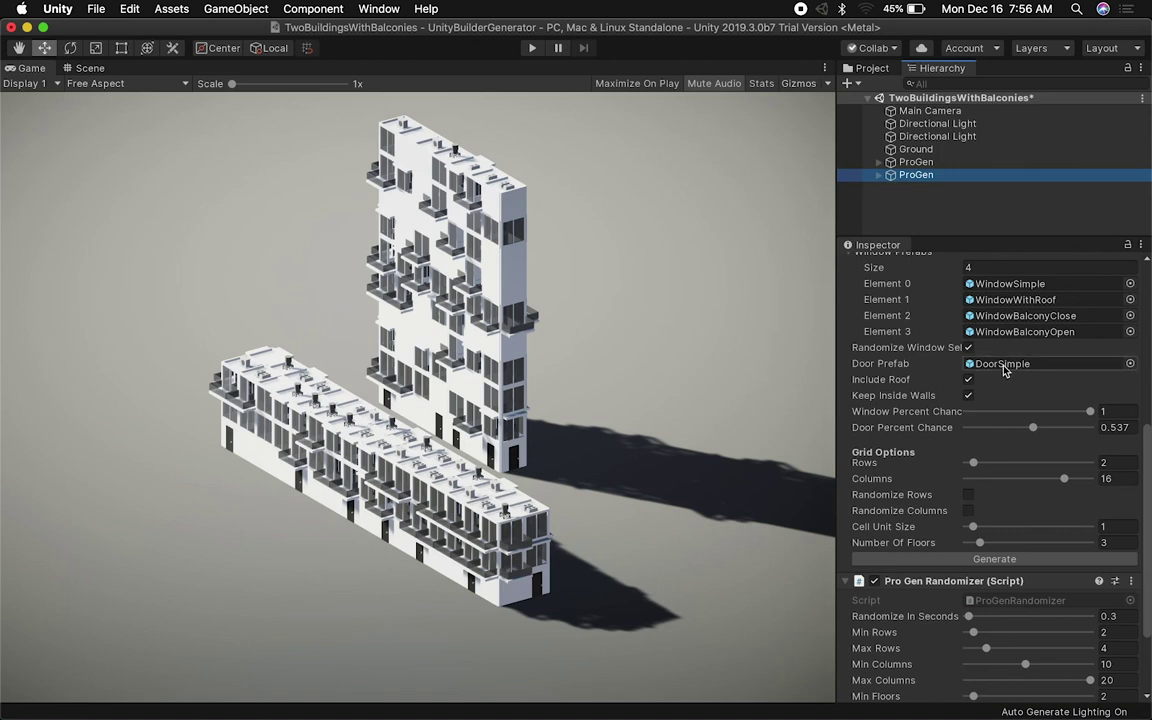
left_click(968, 380)
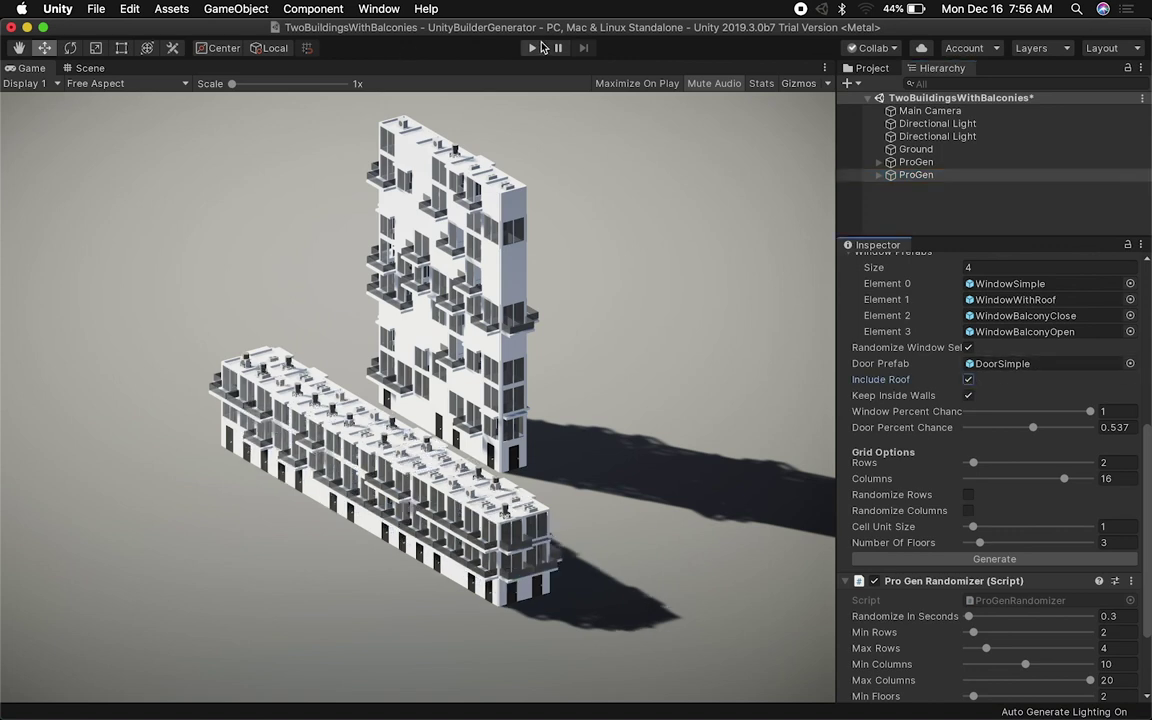
Delete all room objects from Room_0_0 to Room_1_15 under the low building's ProGen
left_click(908, 176)
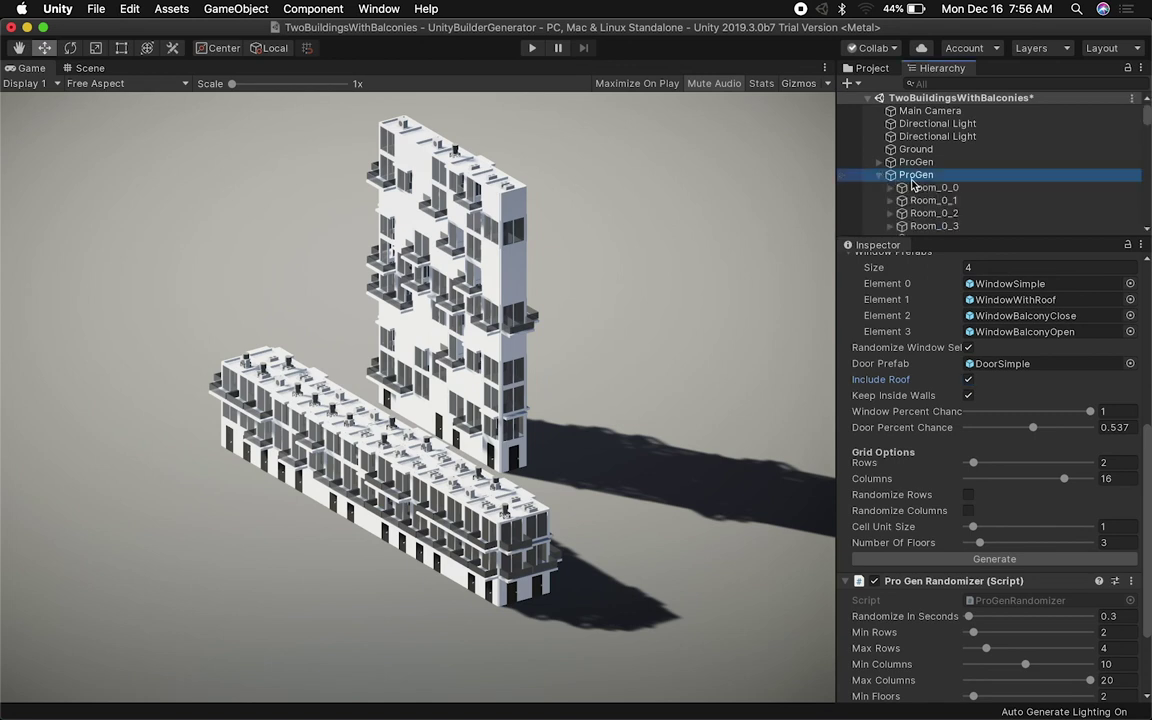
left_click(913, 188)
scroll(915, 195, "down", 10)
left_click(929, 229, "shift")
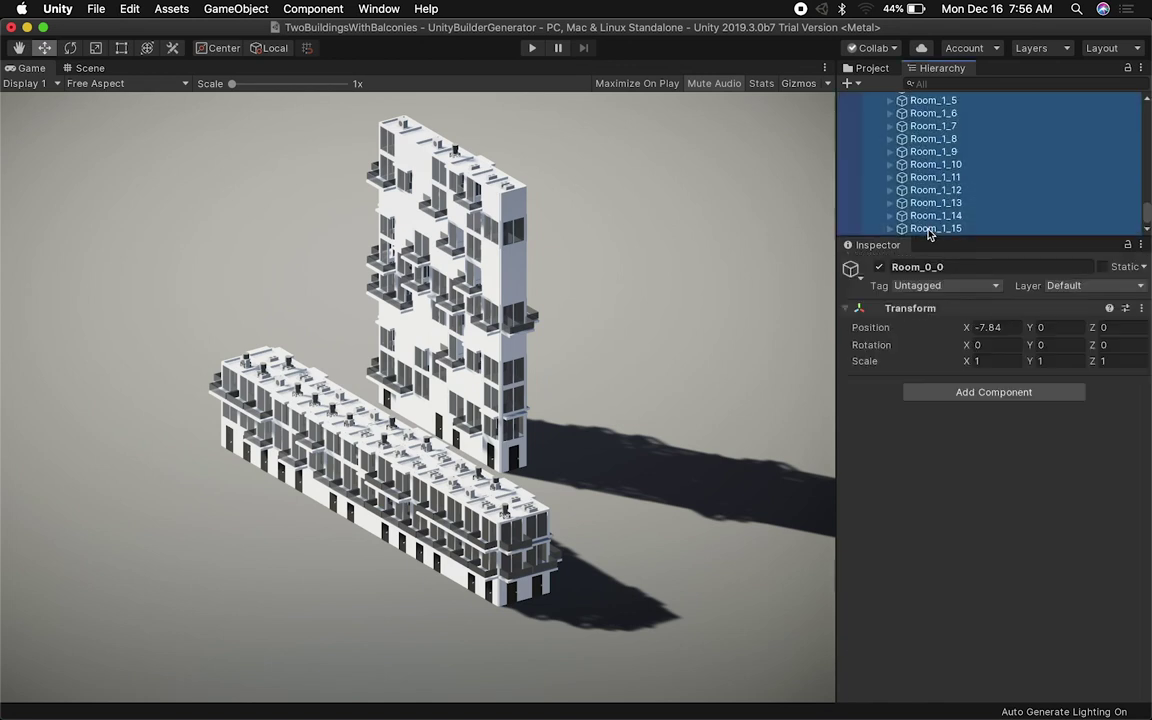
key("super+BackSpace")
Regenerate the low building with a Window Percent Chance of 1 and turn off its Include Roof option
left_click(921, 175)
scroll(1060, 373, "down", 10)
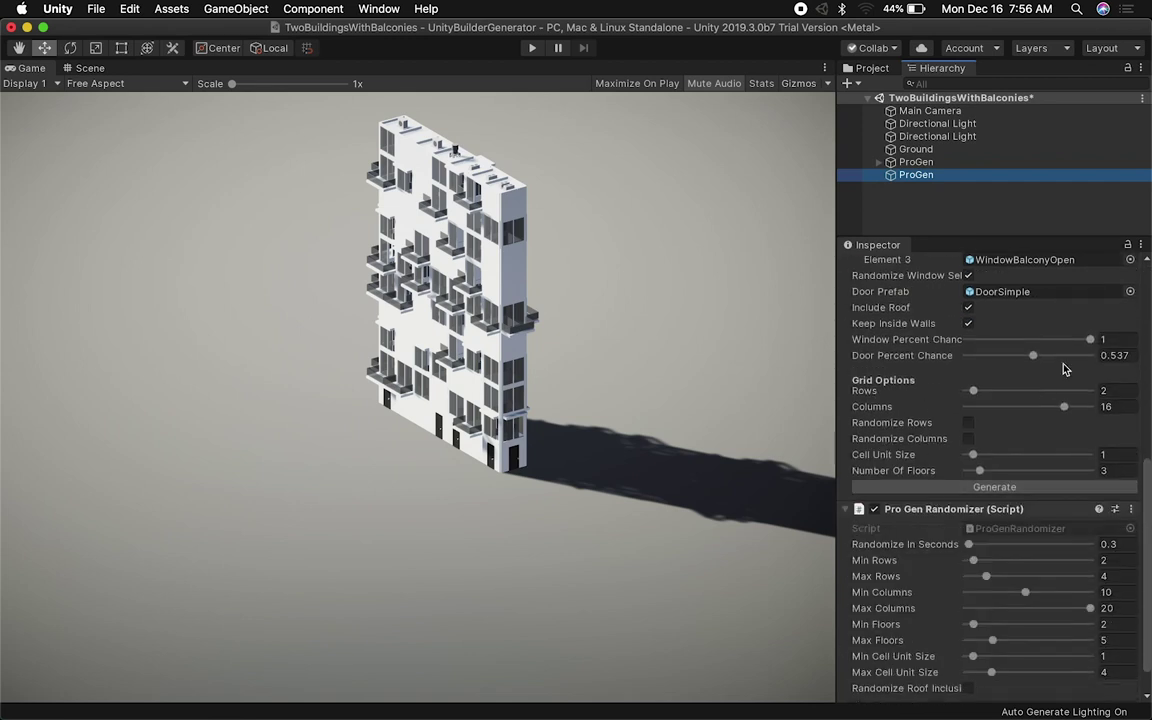
left_click(1115, 340)
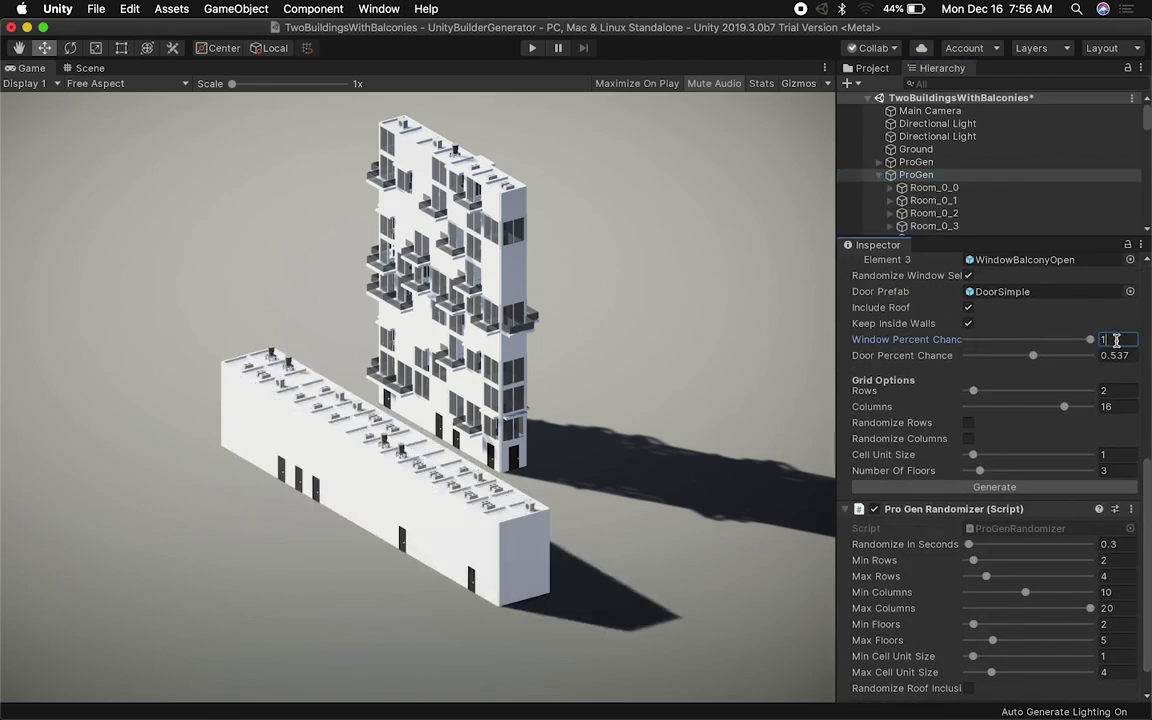
type("1")
key("Return")
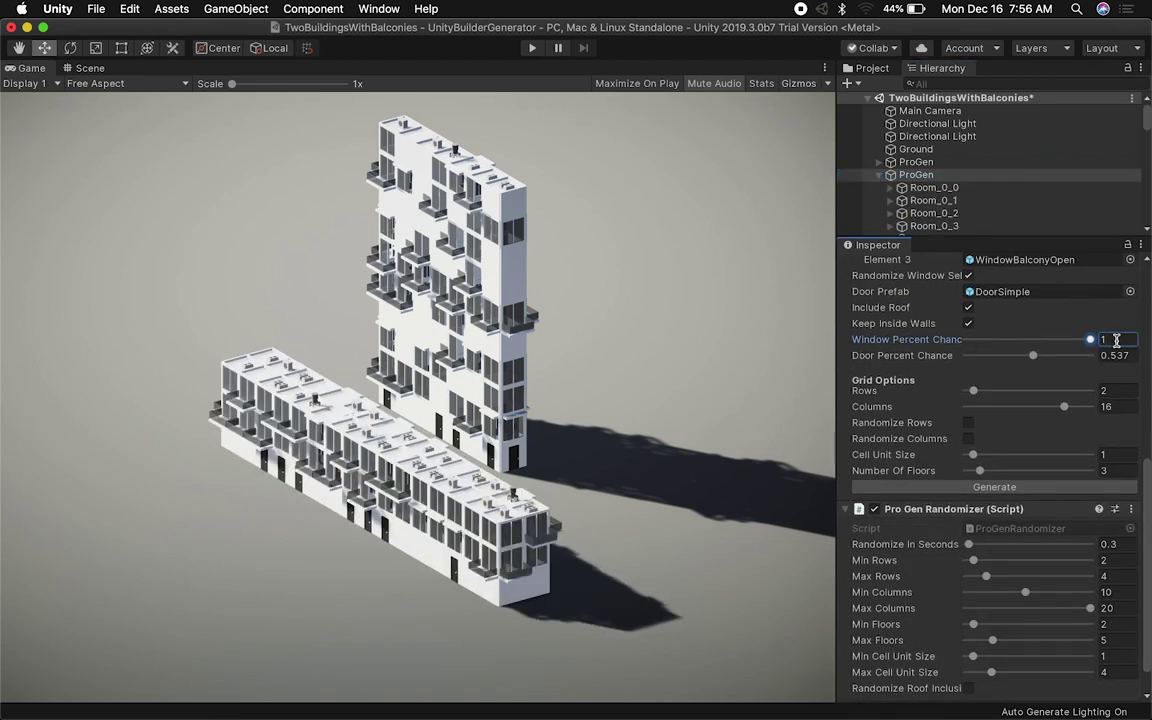
left_click(968, 308)
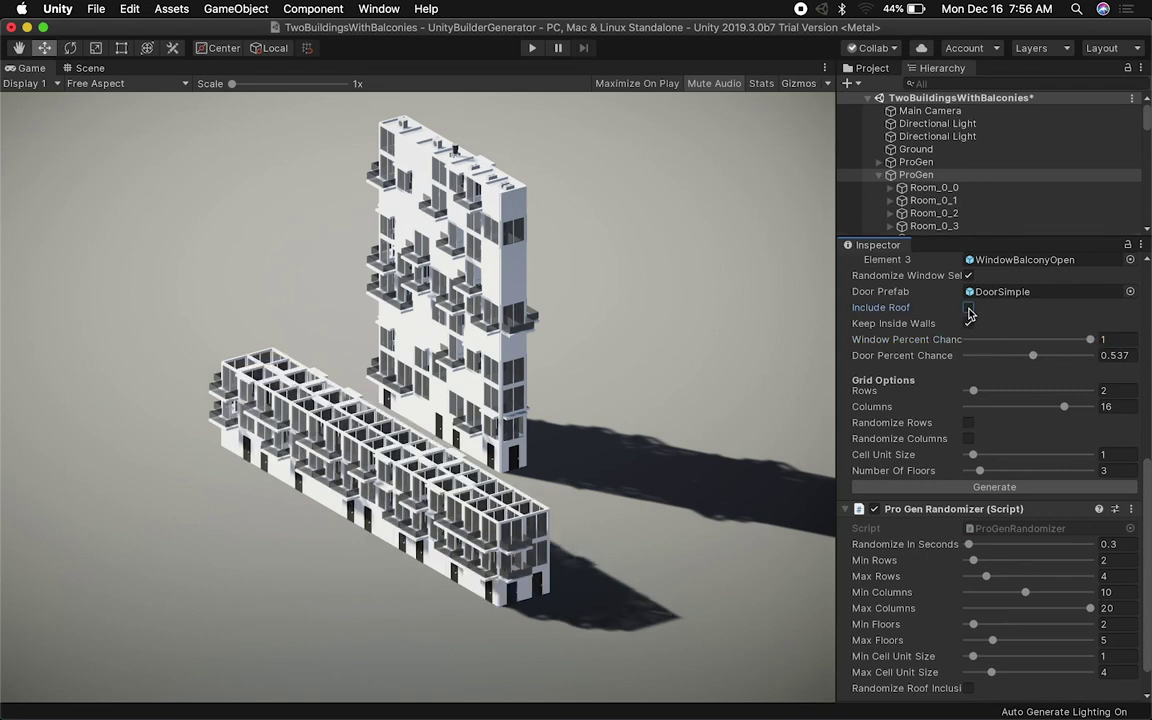
Turn Include Roof back on for the low building's ProGen and toggle Keep Inside Walls off and on
left_click(968, 308)
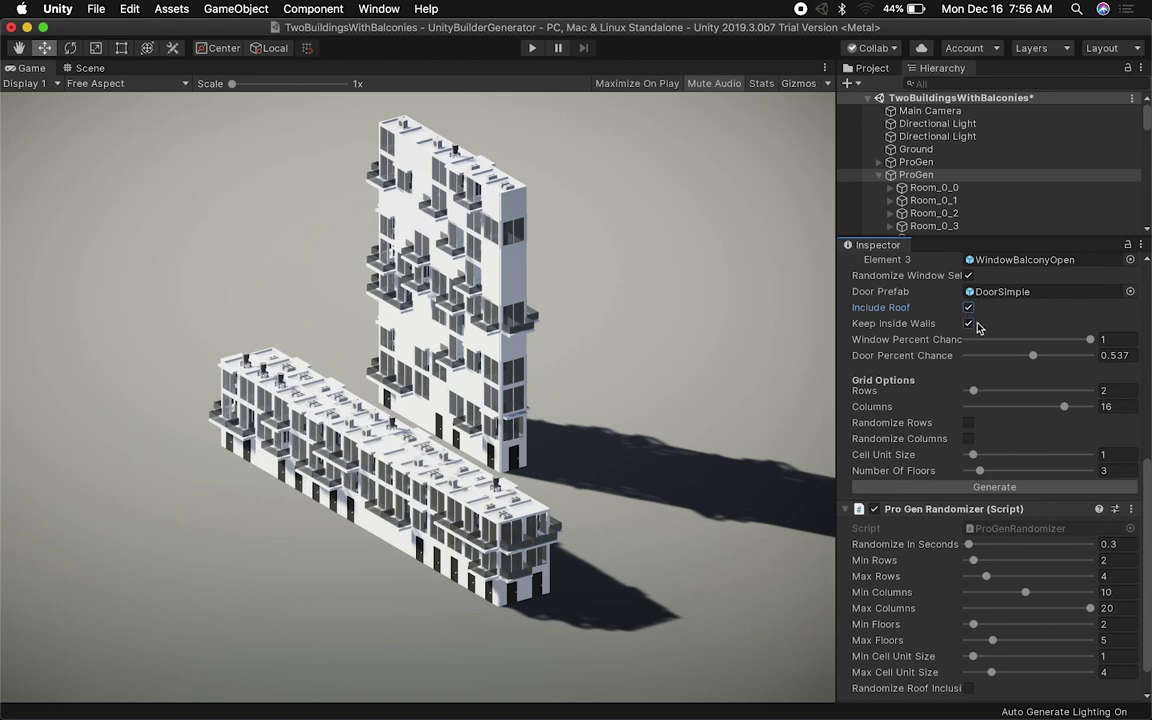
left_click(968, 325)
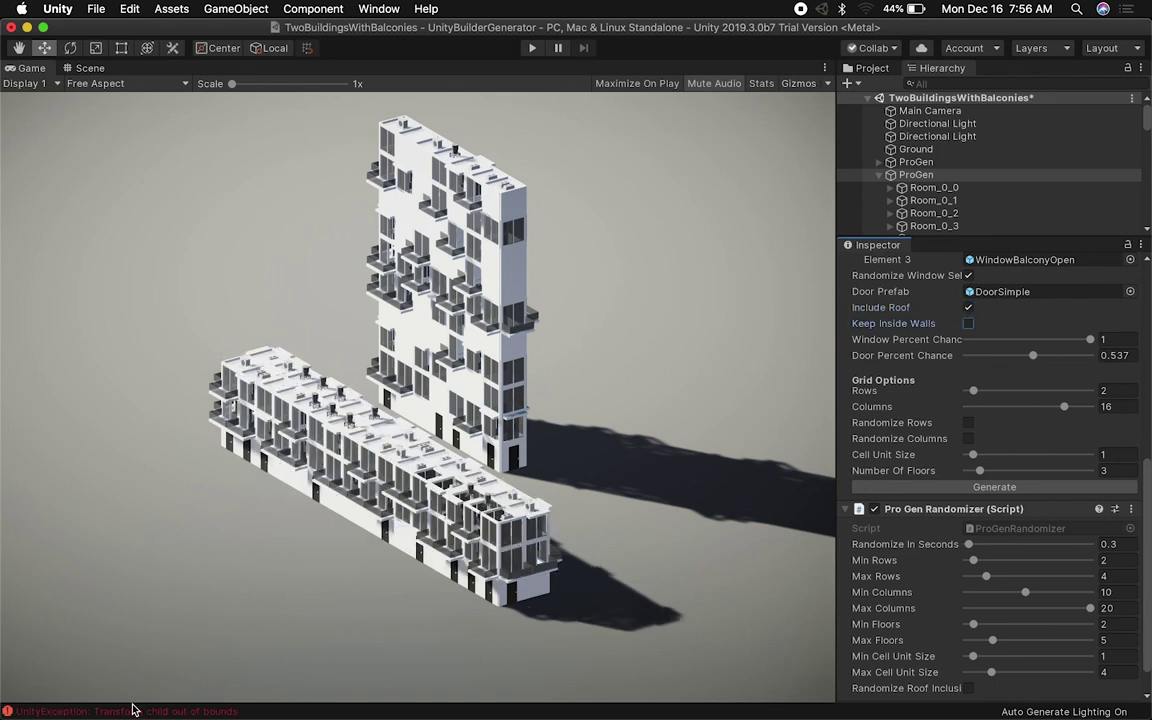
left_click(968, 325)
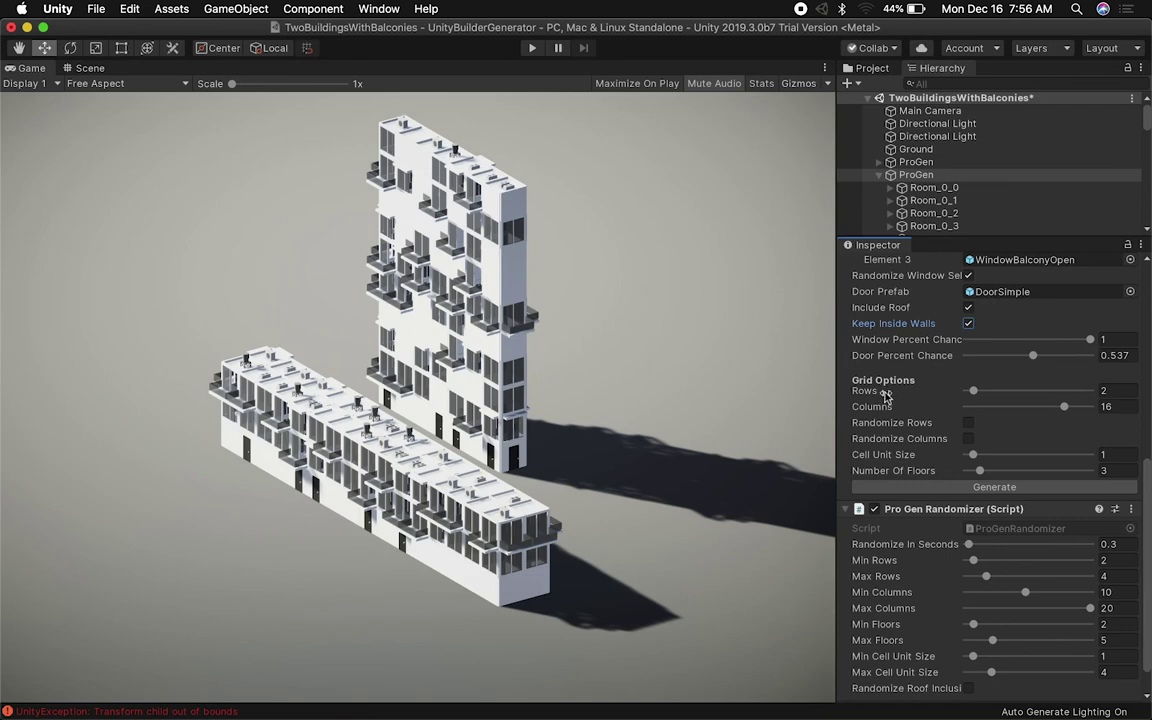
Regenerate the low building with 5 rows, keep 16 columns, and reduce the rows to 3
left_click(986, 397)
mouse_move(986, 397)
left_mouse_down()
mouse_move(1007, 398)
mouse_move(976, 400)
left_mouse_up()
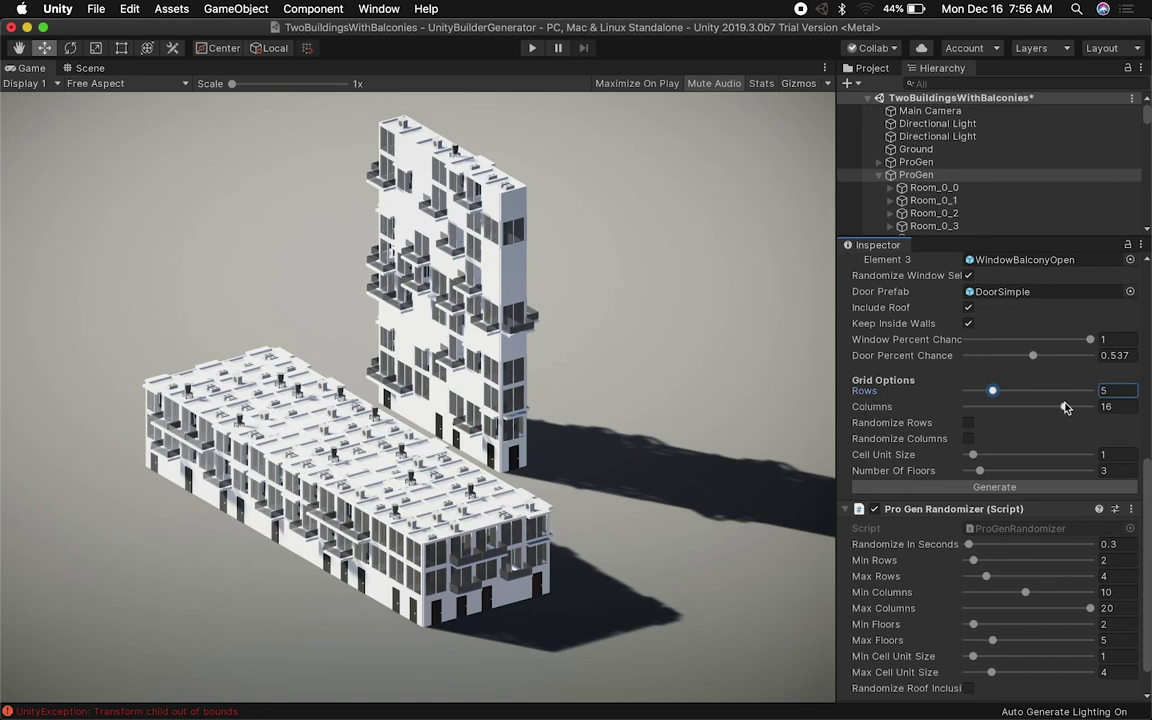
left_click_drag(1036, 405, 1064, 404)
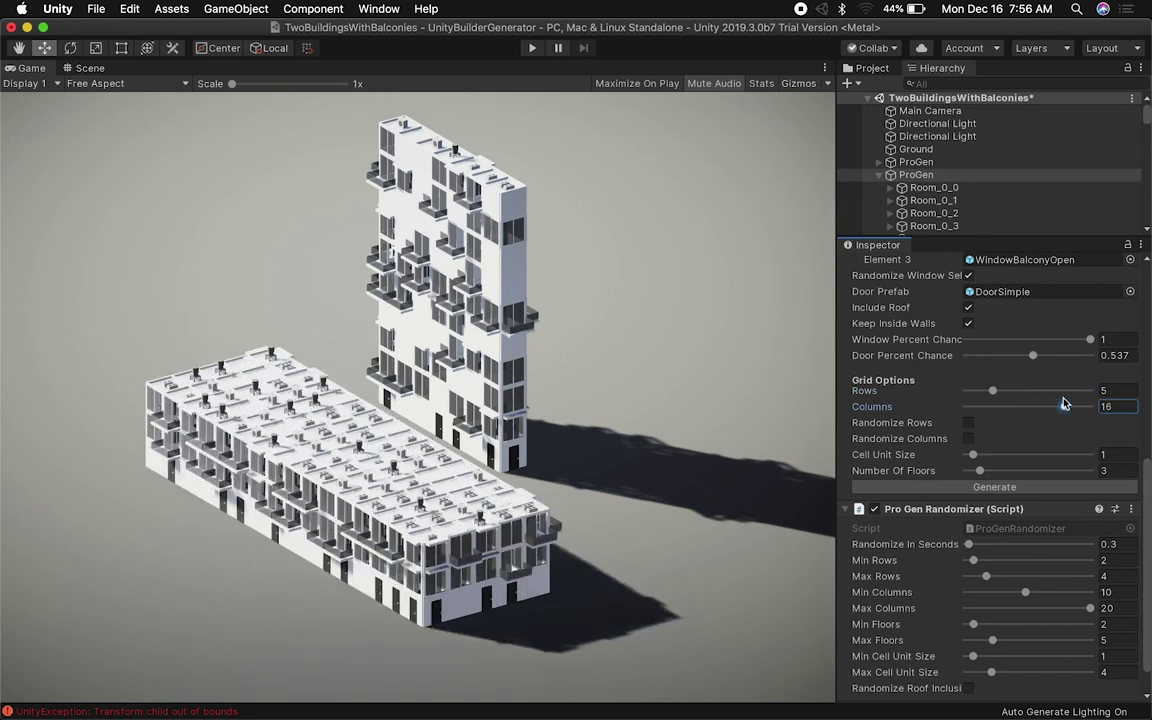
left_click_drag(992, 392, 981, 393)
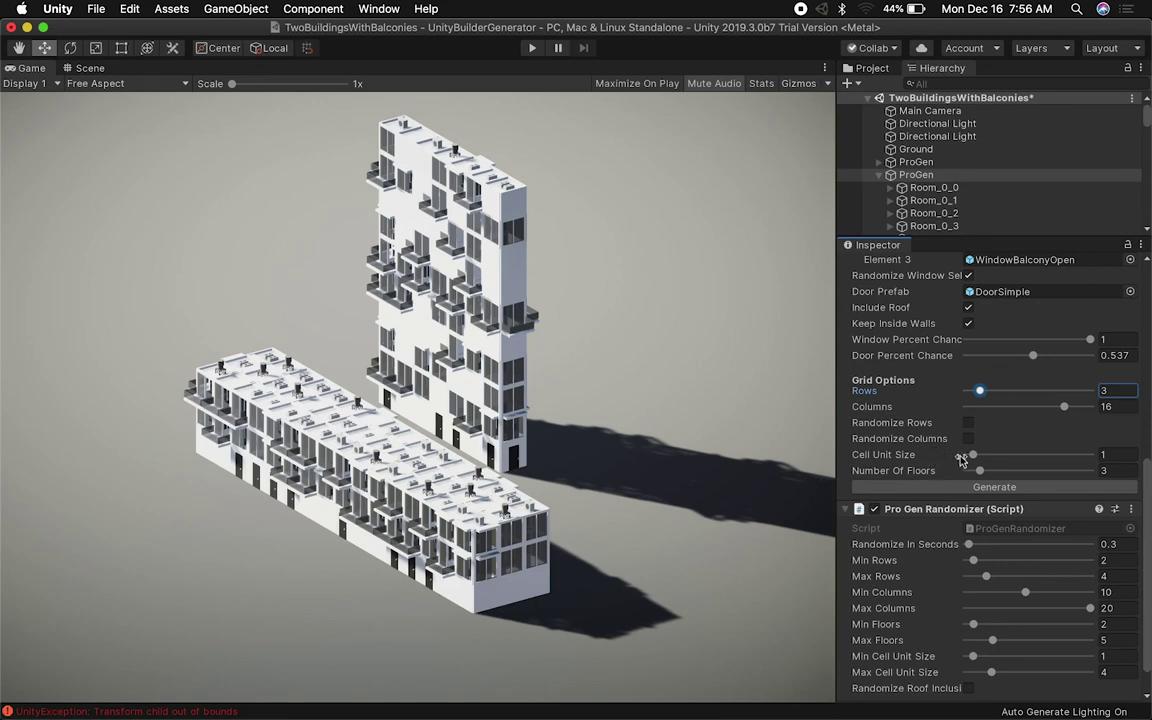
Try a larger Cell Unit Size on the low building, reset it to 1, and set Number Of Floors to 5
left_click_drag(976, 461, 976, 464)
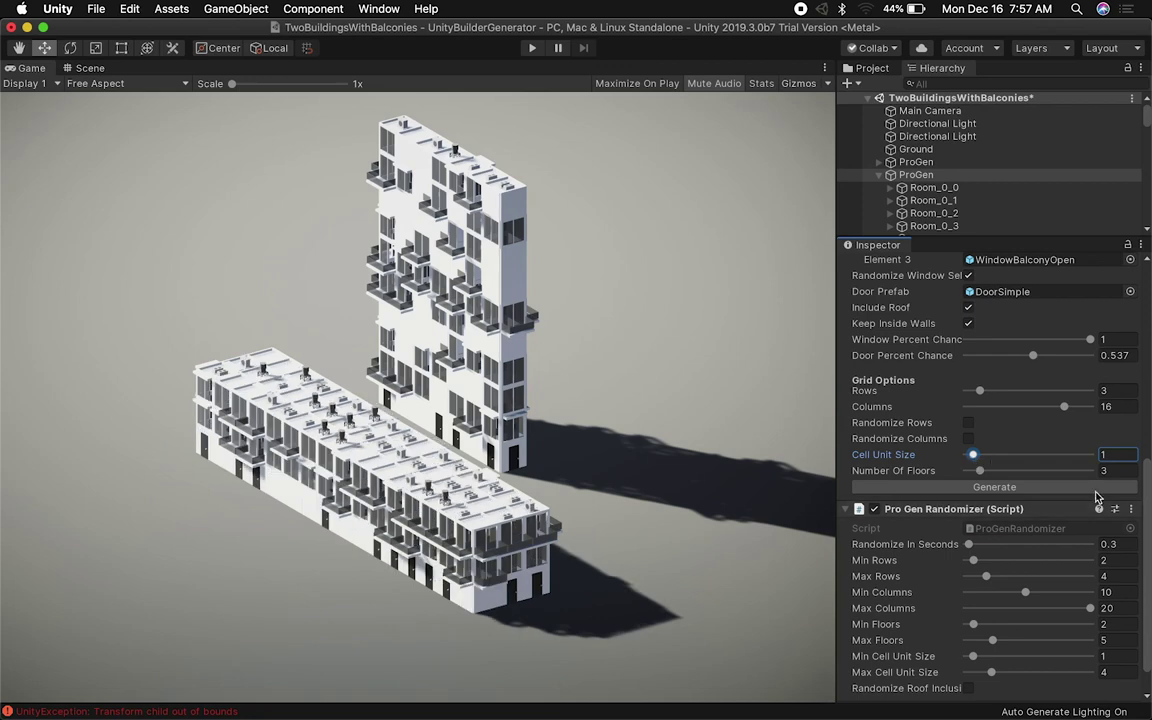
left_click_drag(975, 458, 987, 458)
left_click(1111, 456)
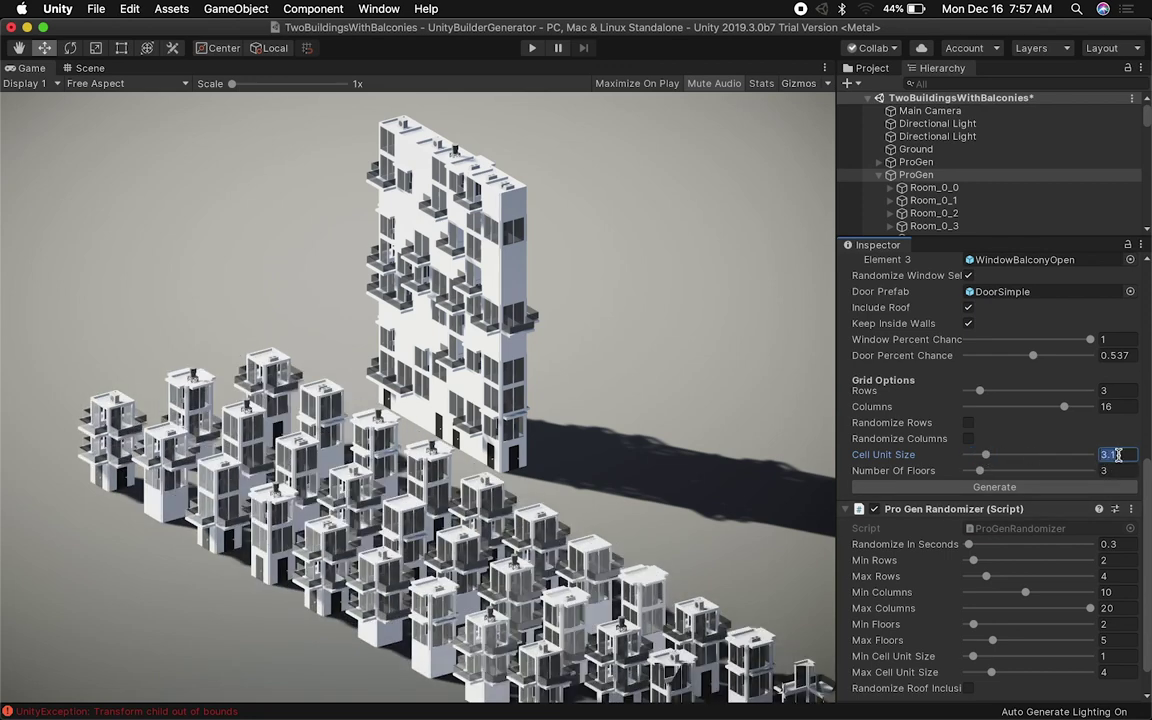
type("1")
mouse_move(980, 471)
left_mouse_down()
mouse_move(1013, 472)
mouse_move(994, 471)
left_mouse_up()
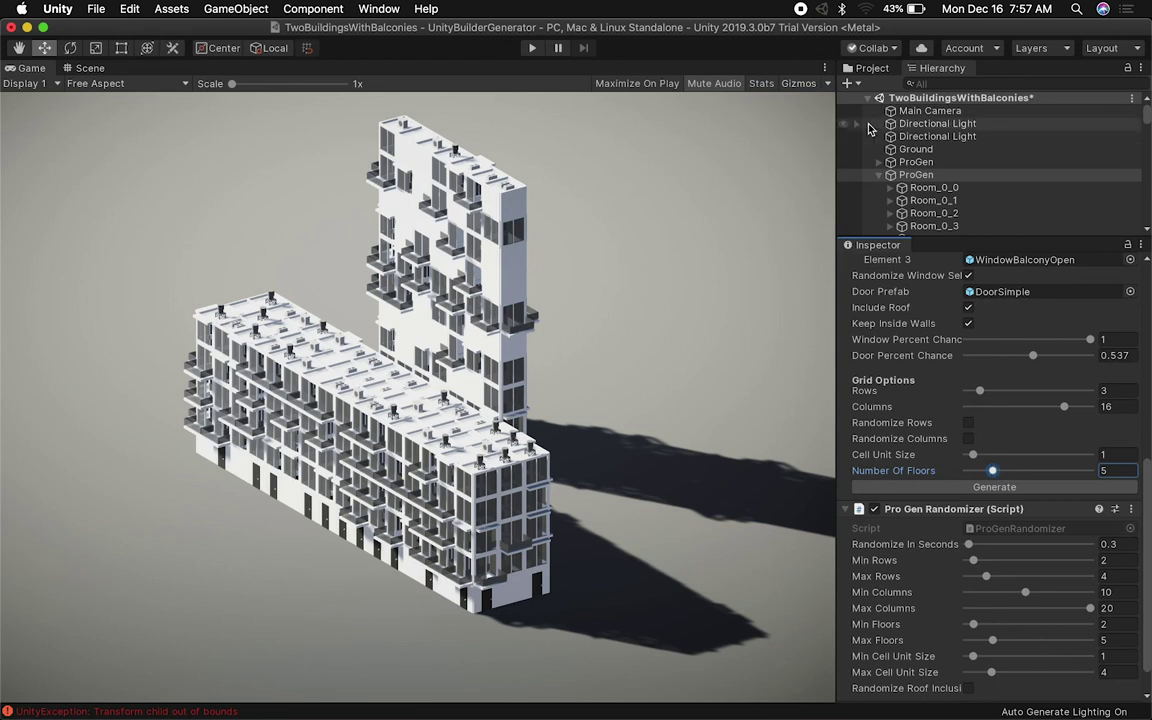
Open the TallBuildings scene from the Scenes folder, discarding the changes made to TwoBuildingsWithBalconies
left_click(869, 68)
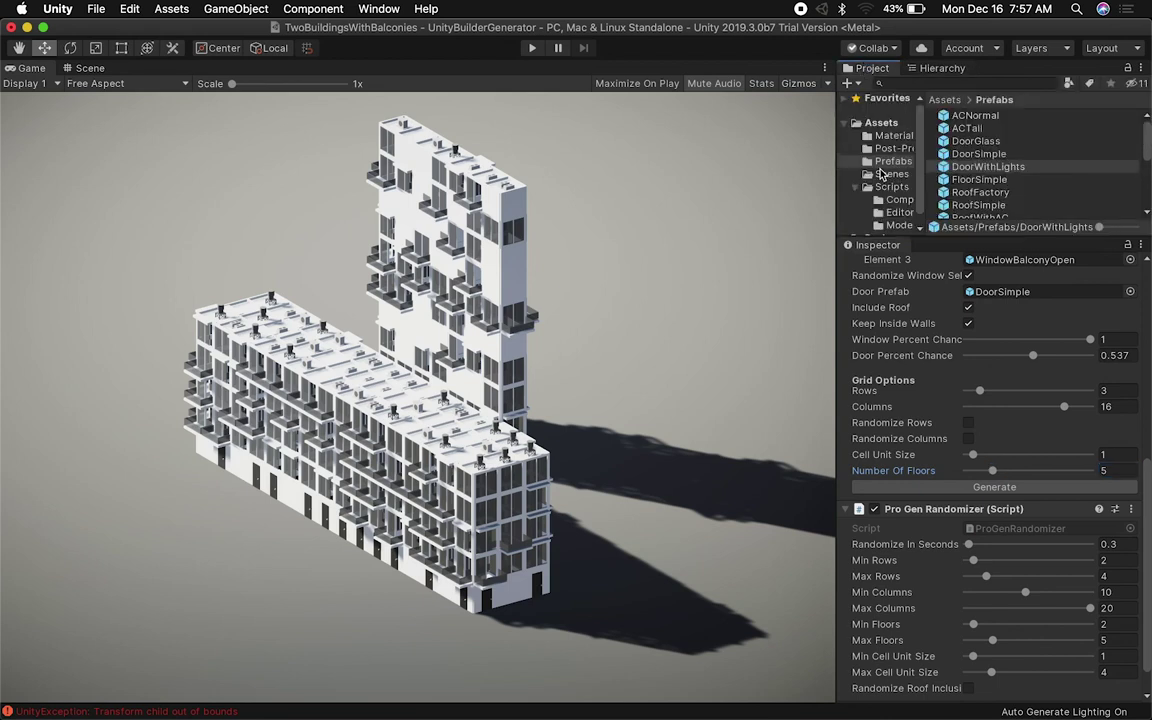
left_click(884, 174)
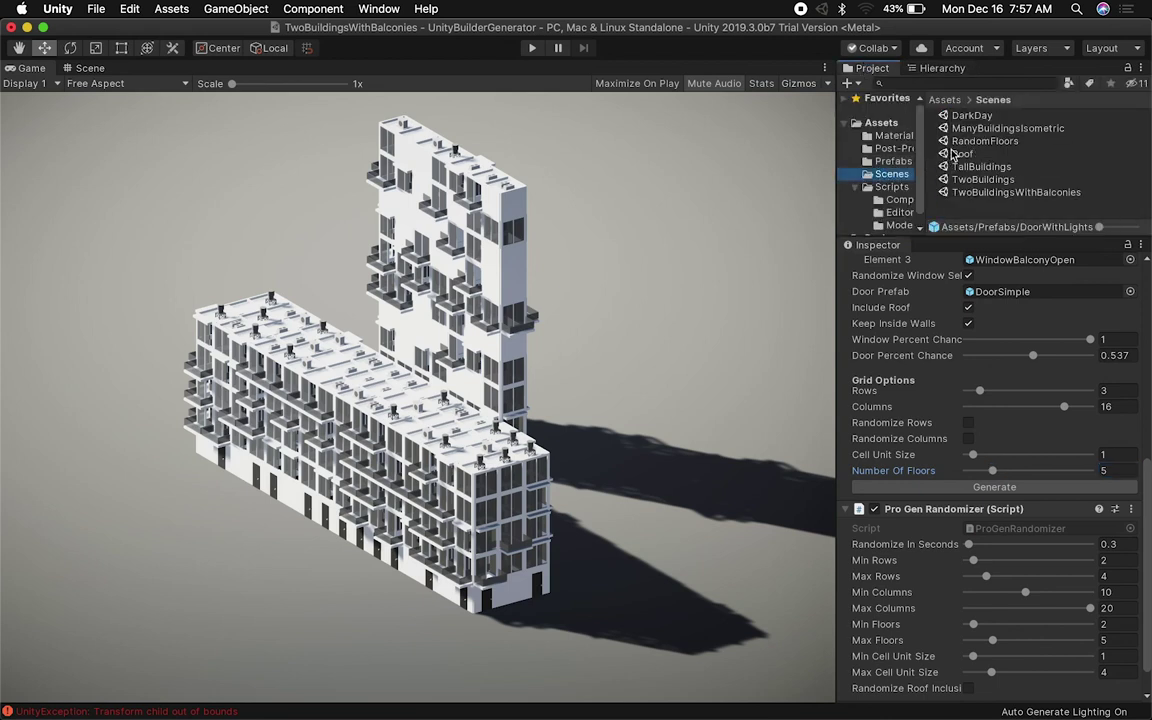
double_click(975, 167)
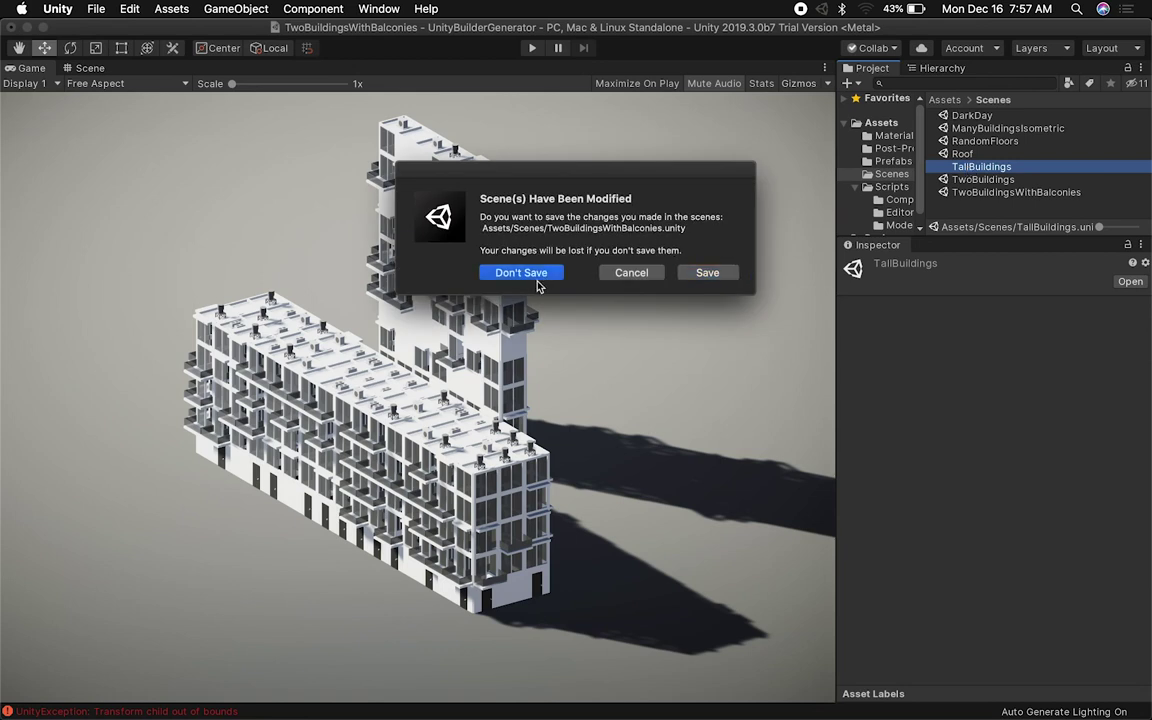
left_click(521, 273)
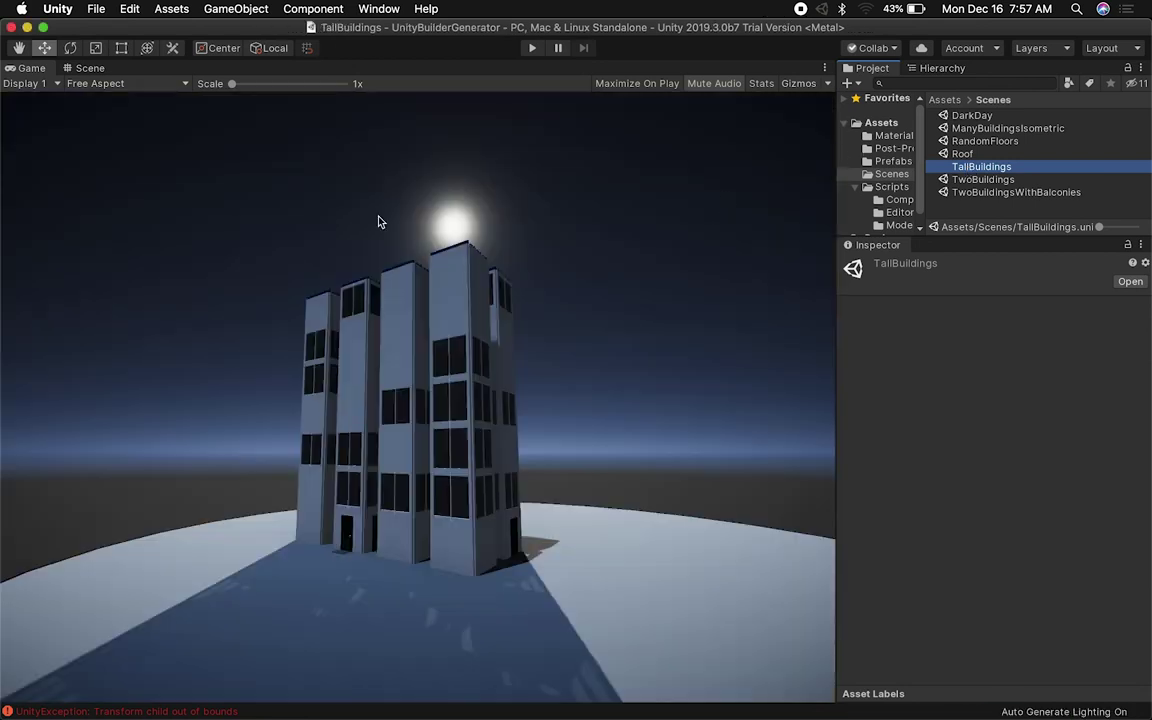
Open the TwoBuildings scene to view it, and reopen TwoBuildingsWithBalconies
left_click(1006, 181)
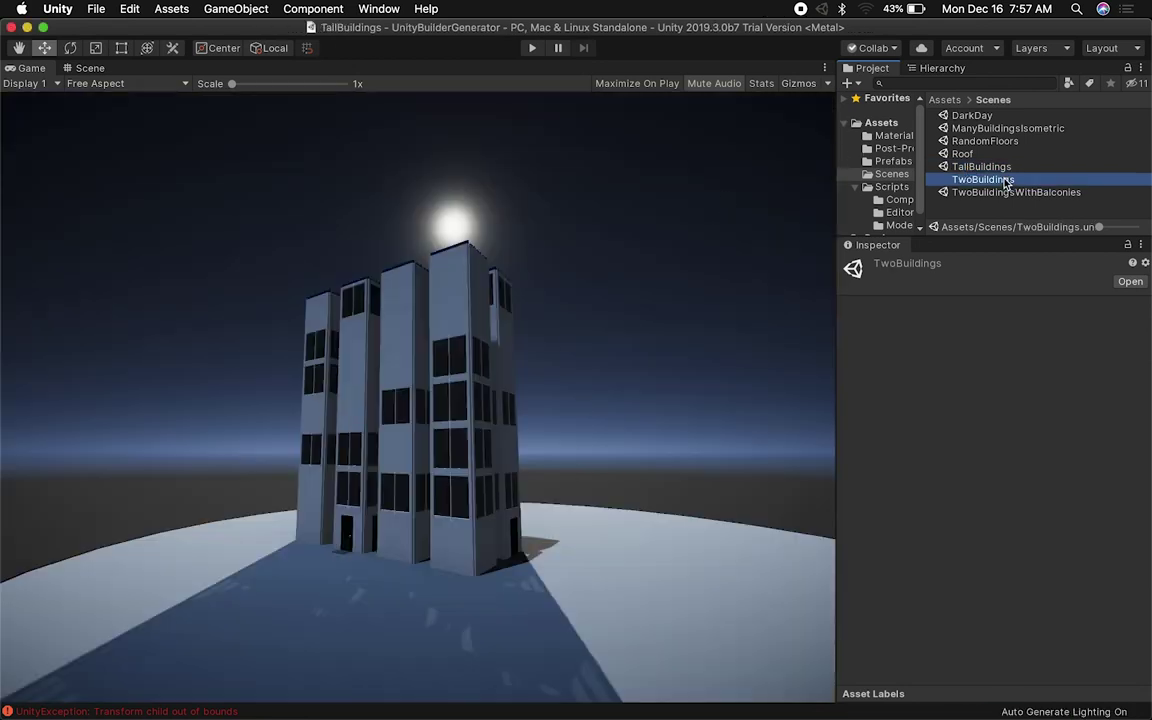
double_click(1006, 181)
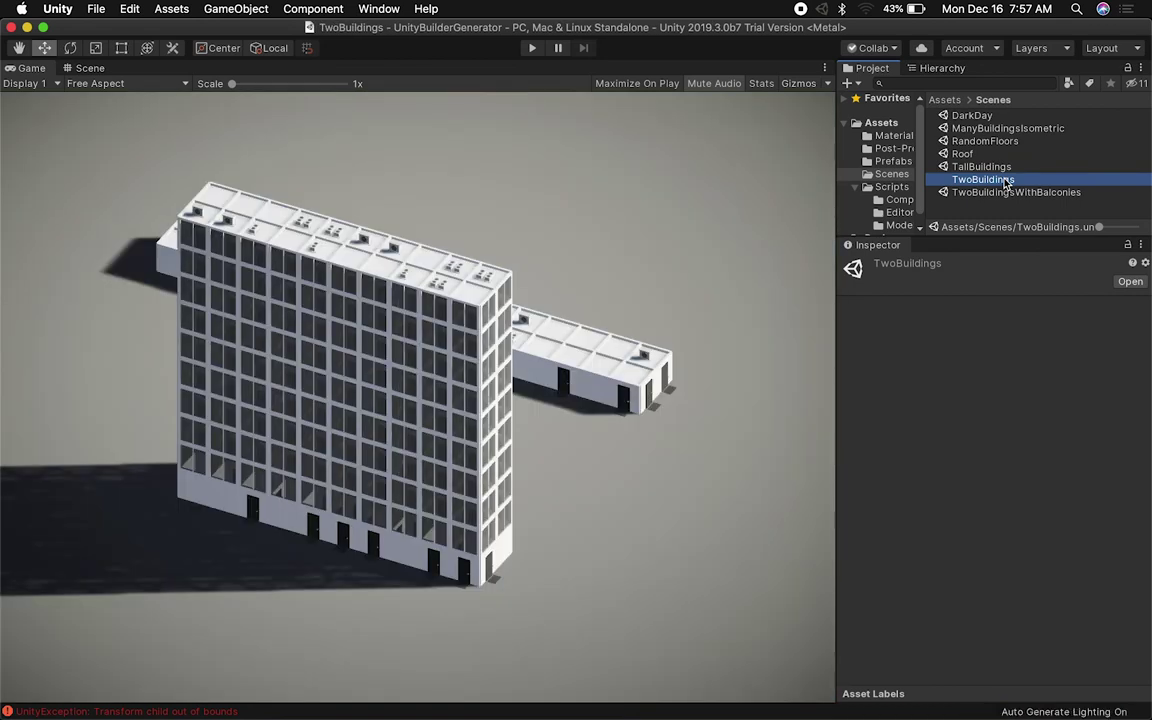
double_click(980, 193)
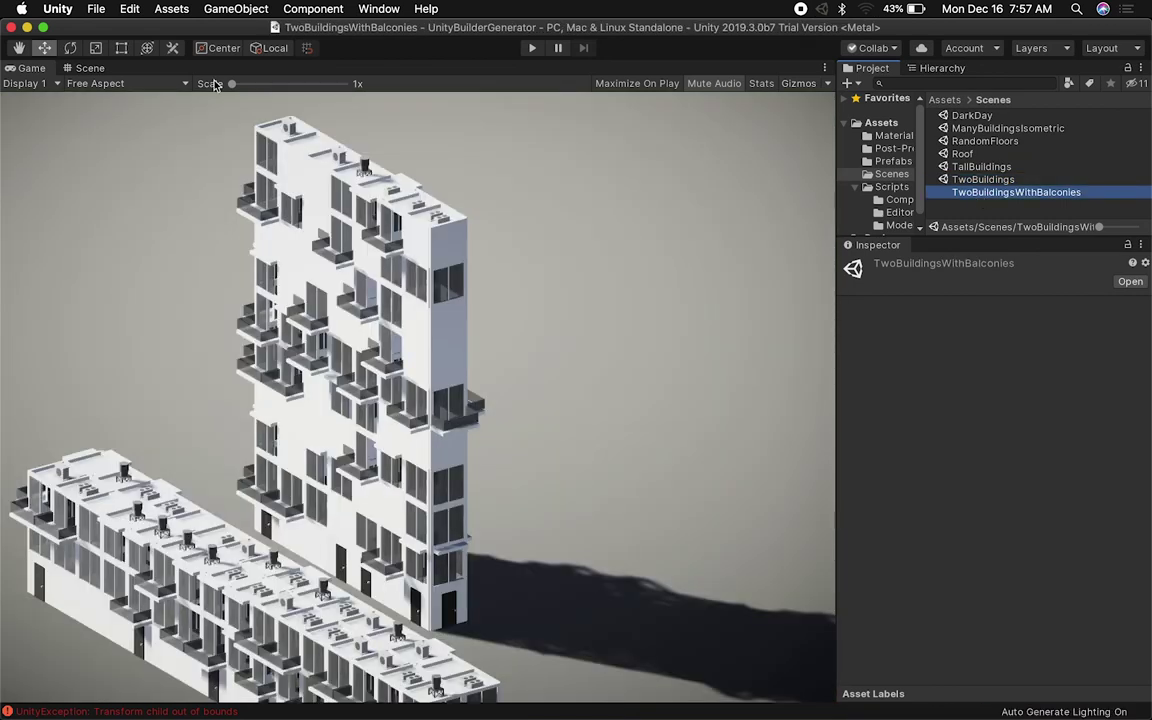
Inspect both buildings in the Scene view and review the ProGen and randomizer settings of the tall building
left_click(89, 68)
left_click_drag(235, 178, 698, 158, "alt")
scroll(400, 250, "down", 5)
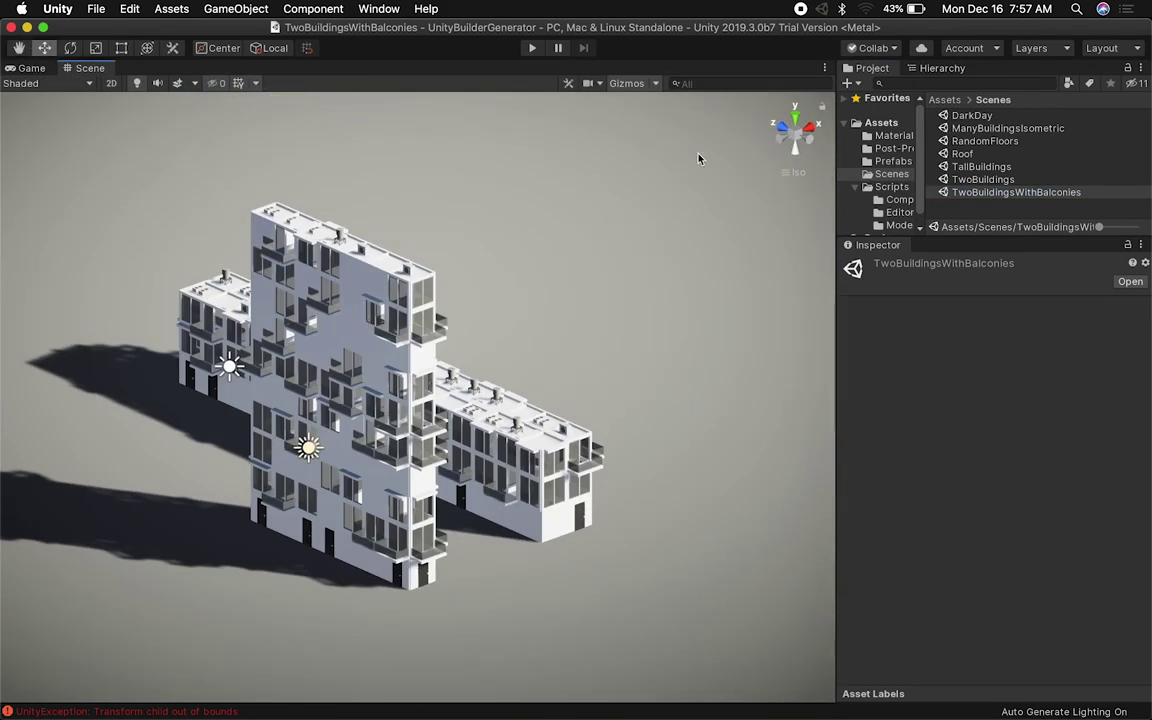
left_click(941, 68)
left_click(916, 162)
scroll(947, 487, "down", 5)
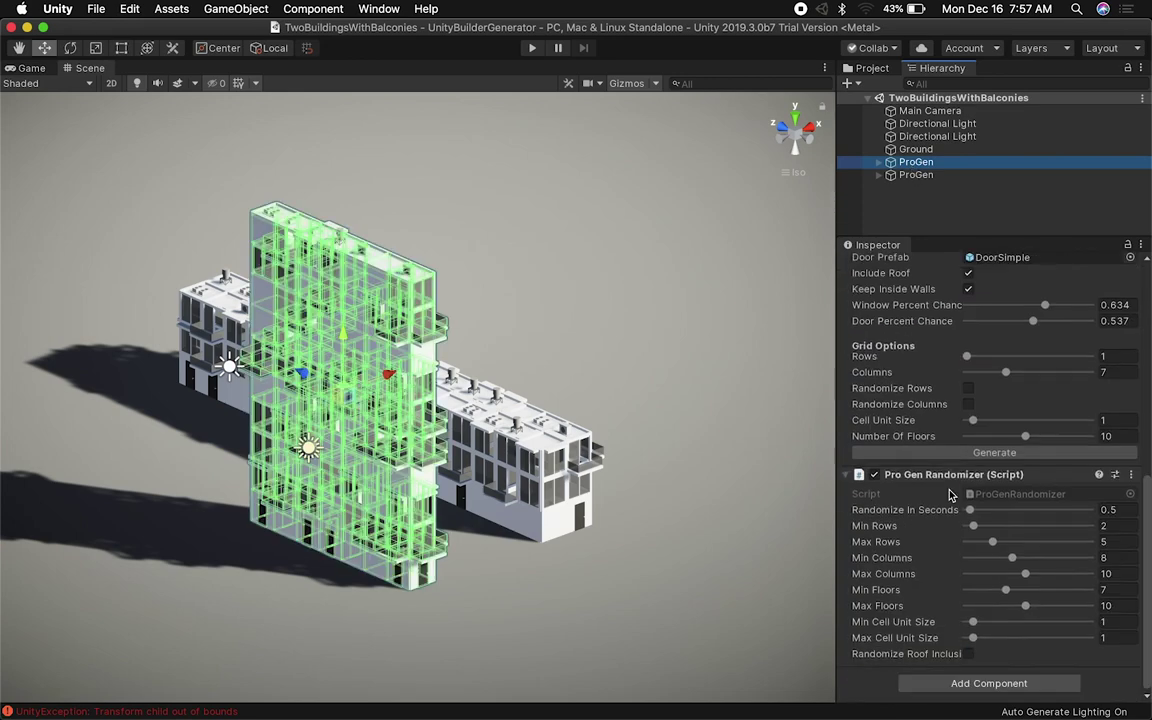
scroll(930, 487, "up", 5)
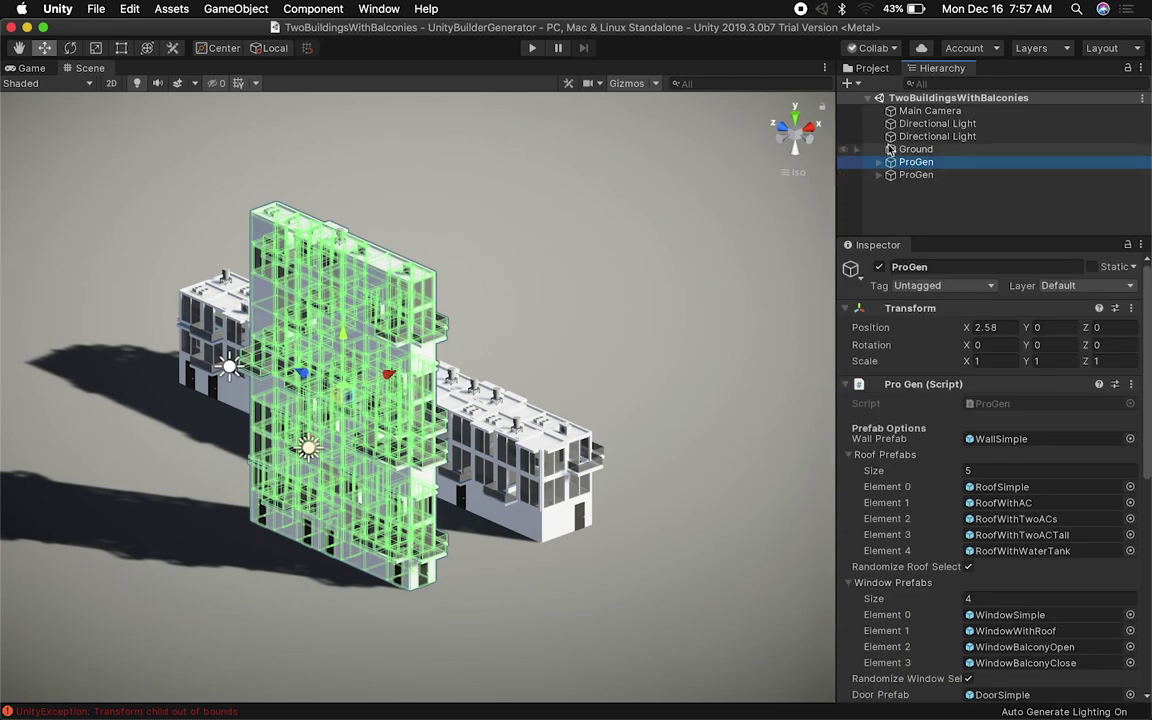
Filter the scene objects by "room" and delete all generated rooms from Room_0_0 to Room_1_15 in both buildings
left_click(939, 84)
type("room")
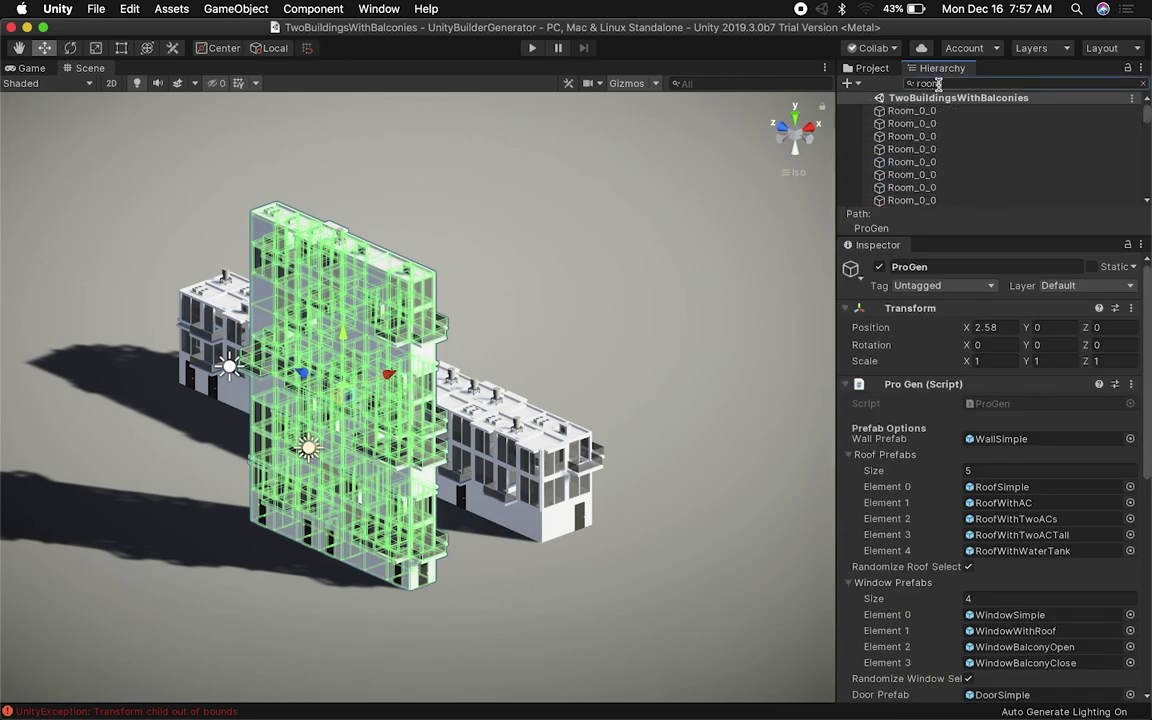
left_click(928, 111)
scroll(928, 128, "up", 3)
scroll(926, 130, "down", 10)
left_click(925, 186, "shift")
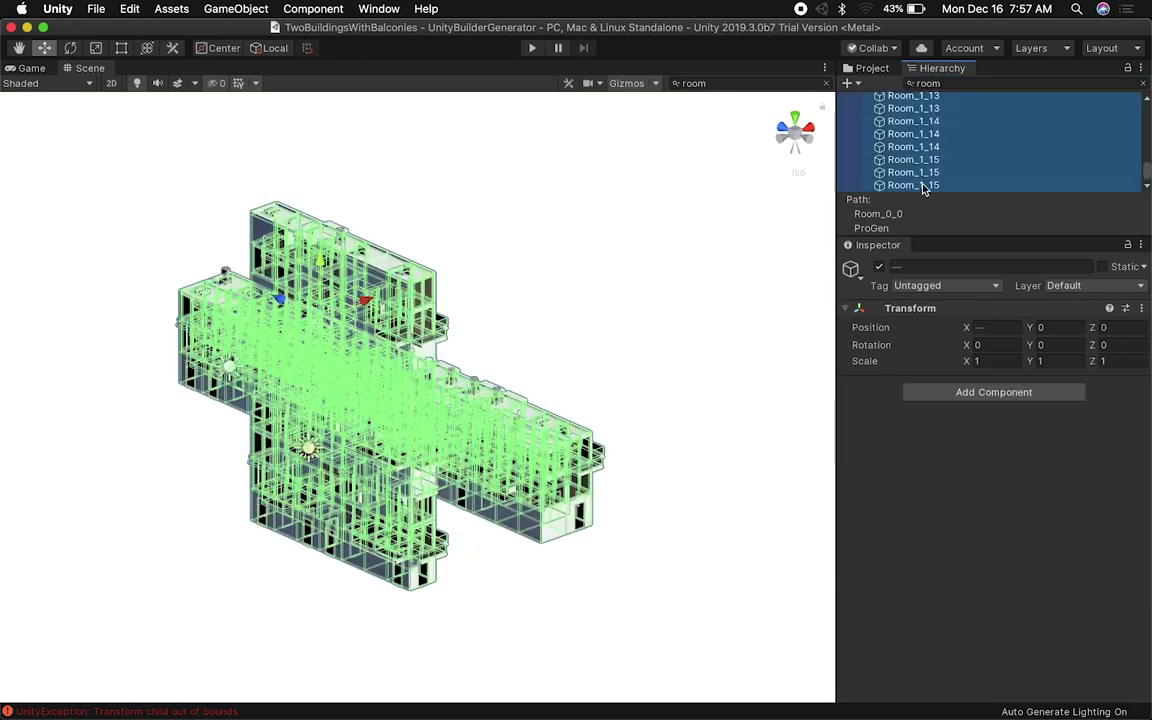
key("super+BackSpace")
Clear the object search filter, select the tall building's ProGen and save the scene
left_click(946, 84)
key("BackSpace")
key("BackSpace")
key("BackSpace")
key("BackSpace")
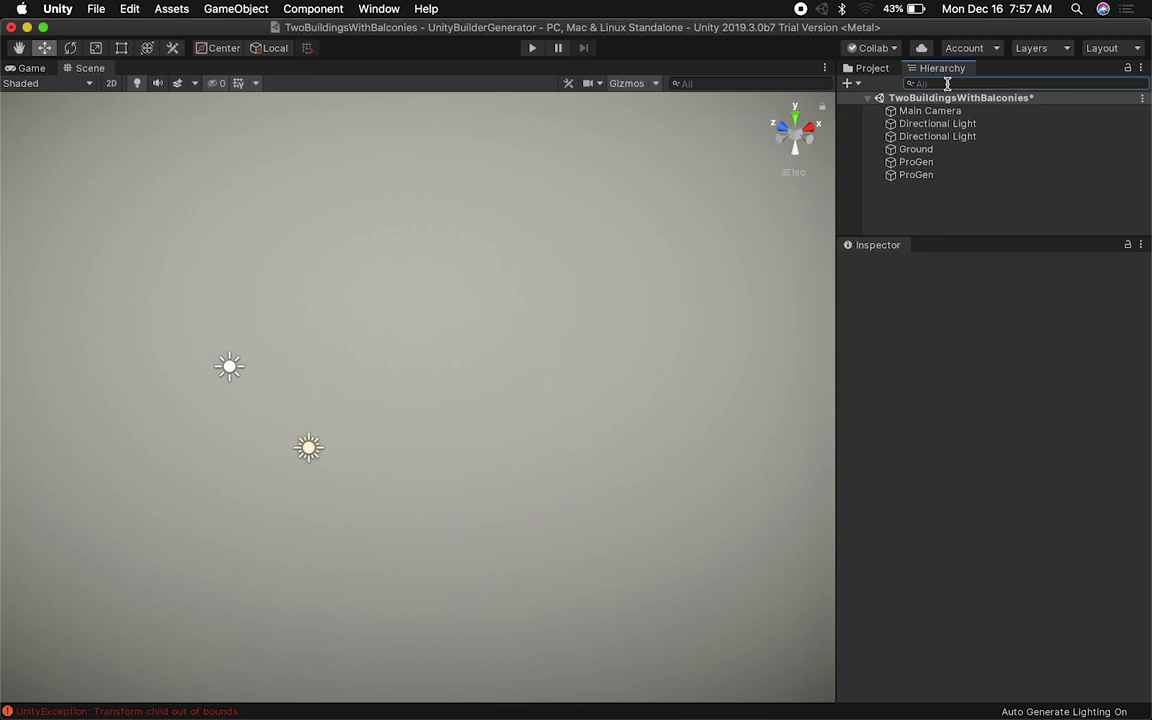
left_click(916, 162)
key("super+s")
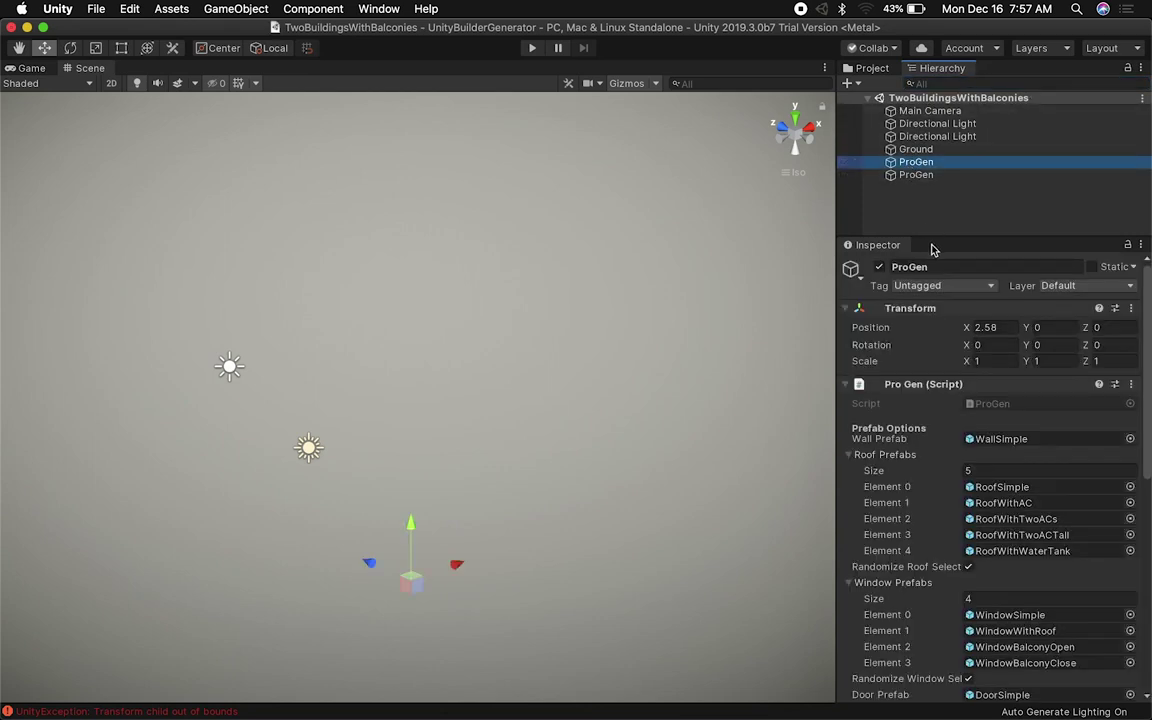
Collapse the Pro Gen script settings, run the scene, and widen the Main Camera's orthographic size to 10.89
left_click(849, 384)
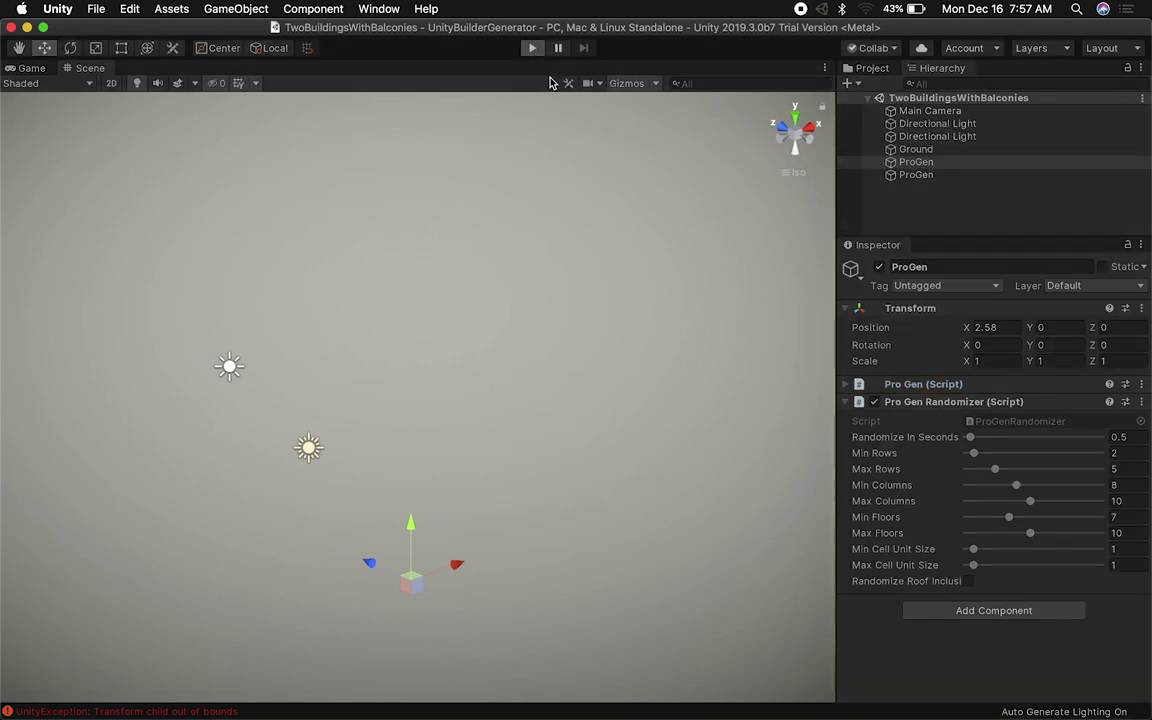
left_click(532, 48)
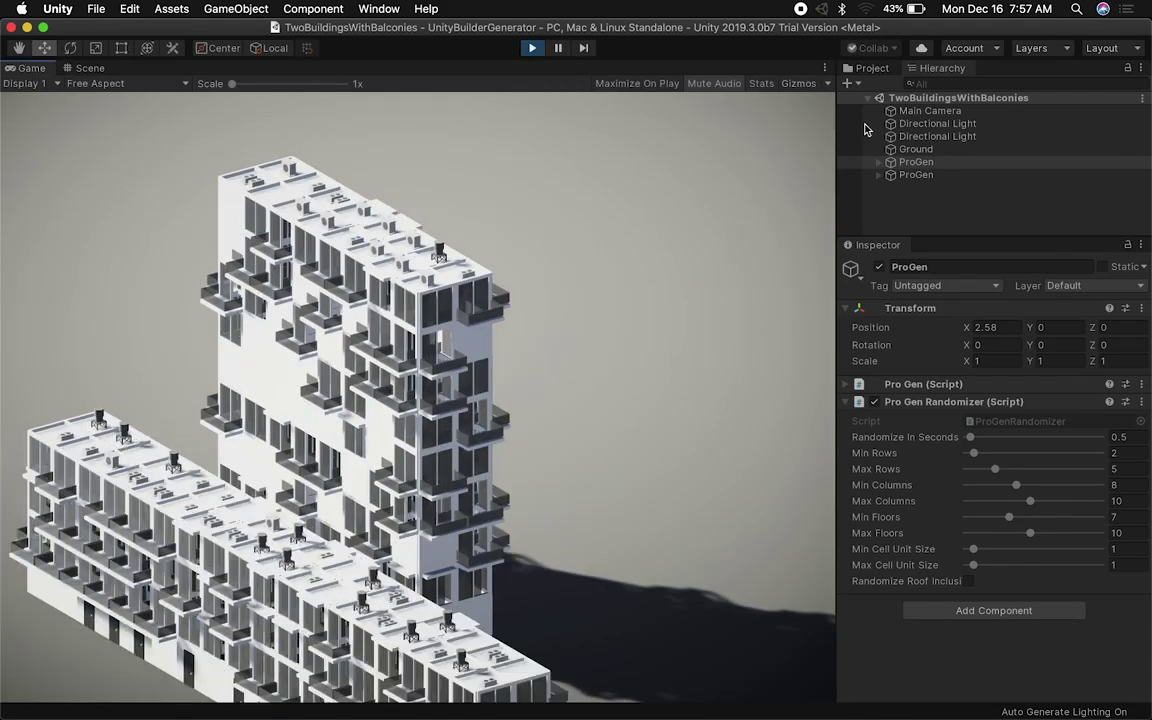
left_click(918, 111)
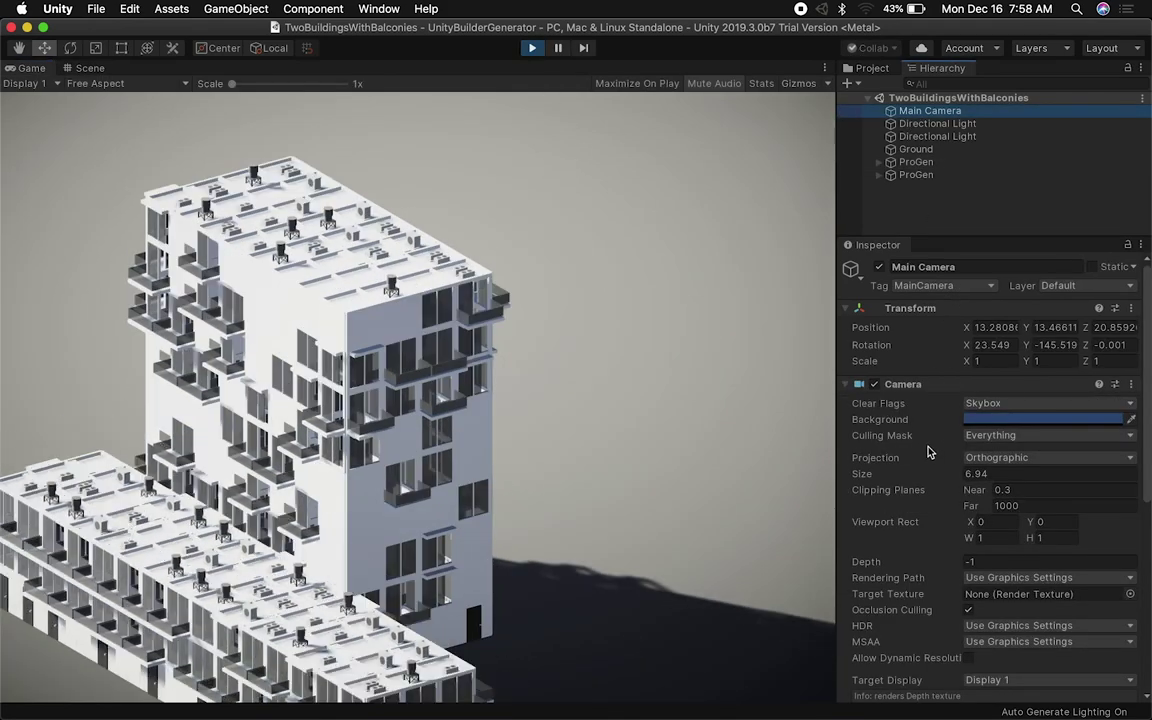
left_click_drag(878, 474, 990, 525)
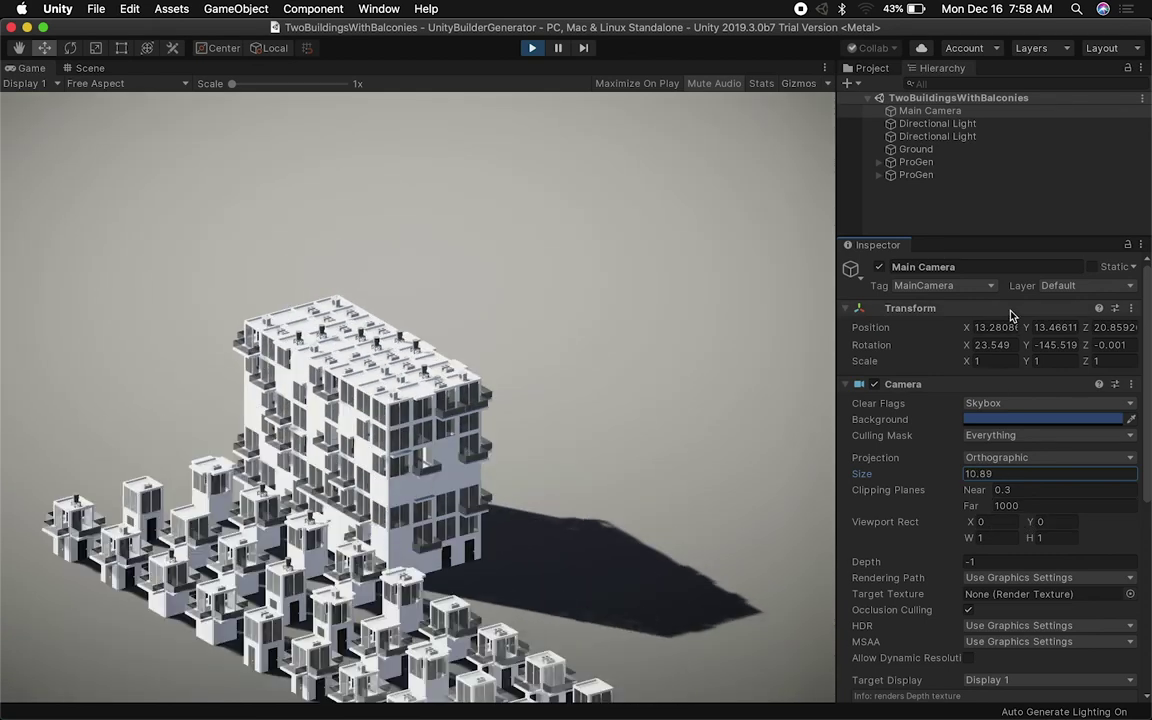
Examine the tall building's ProGen grid options while the randomizer regenerates it, and stop the run
left_click(972, 229)
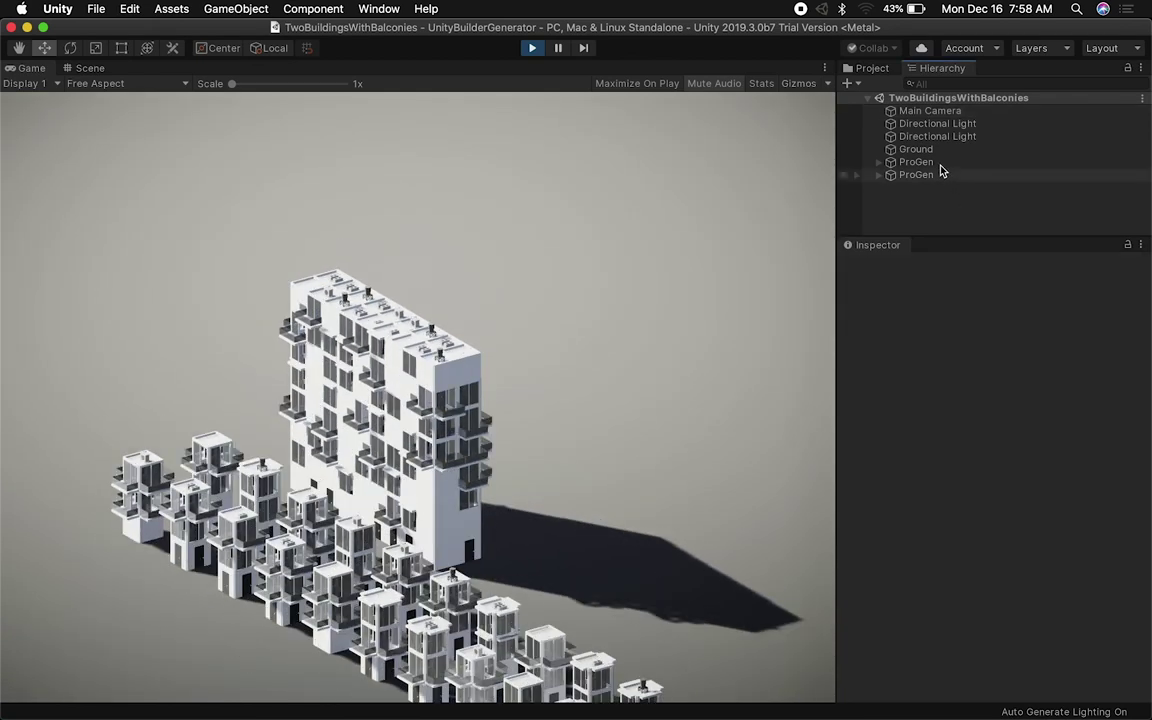
left_click(939, 163)
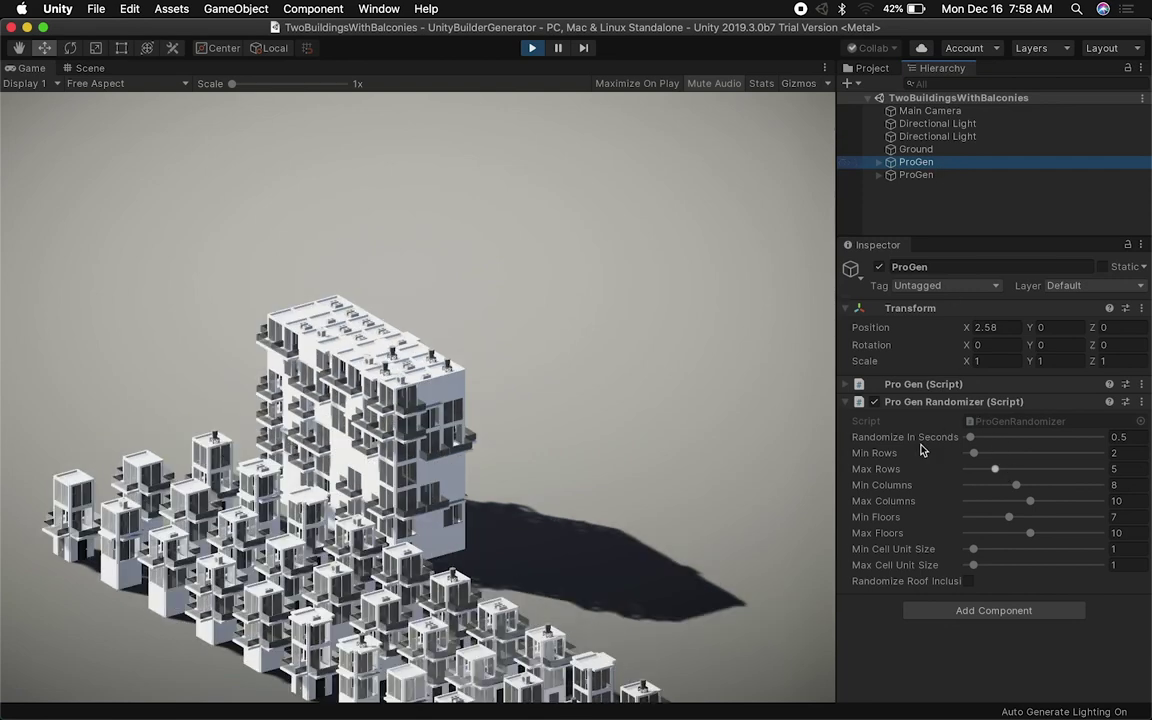
left_click(930, 384)
scroll(945, 525, "down", 5)
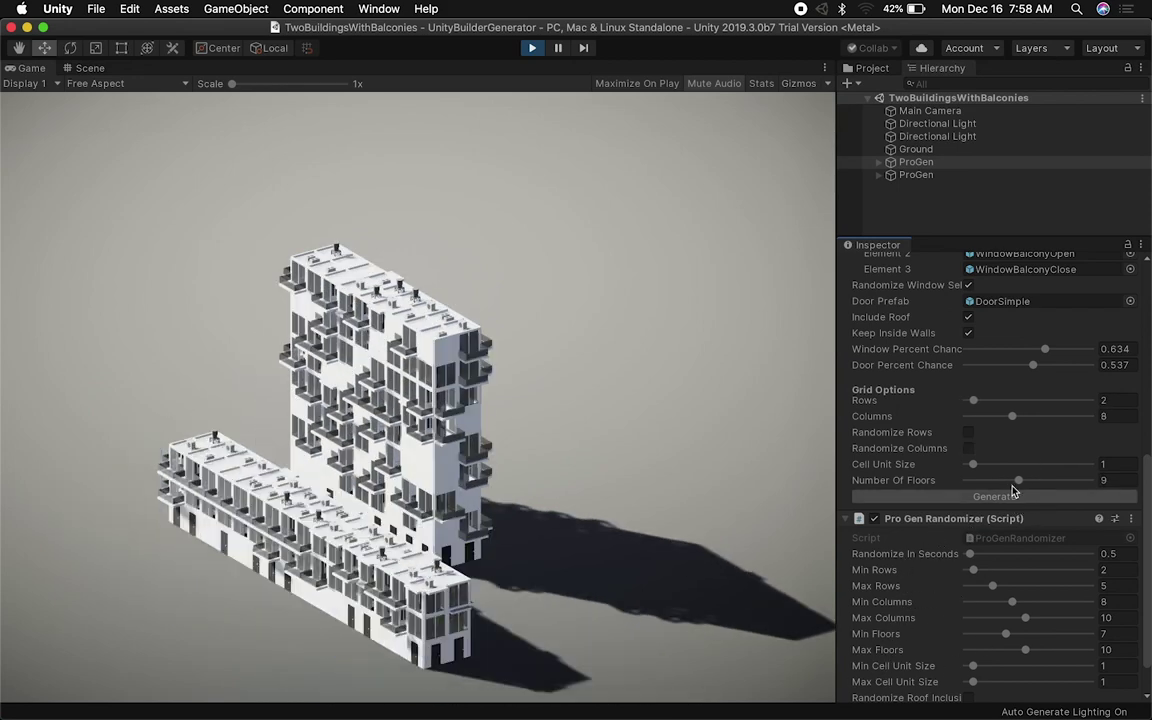
left_click(532, 48)
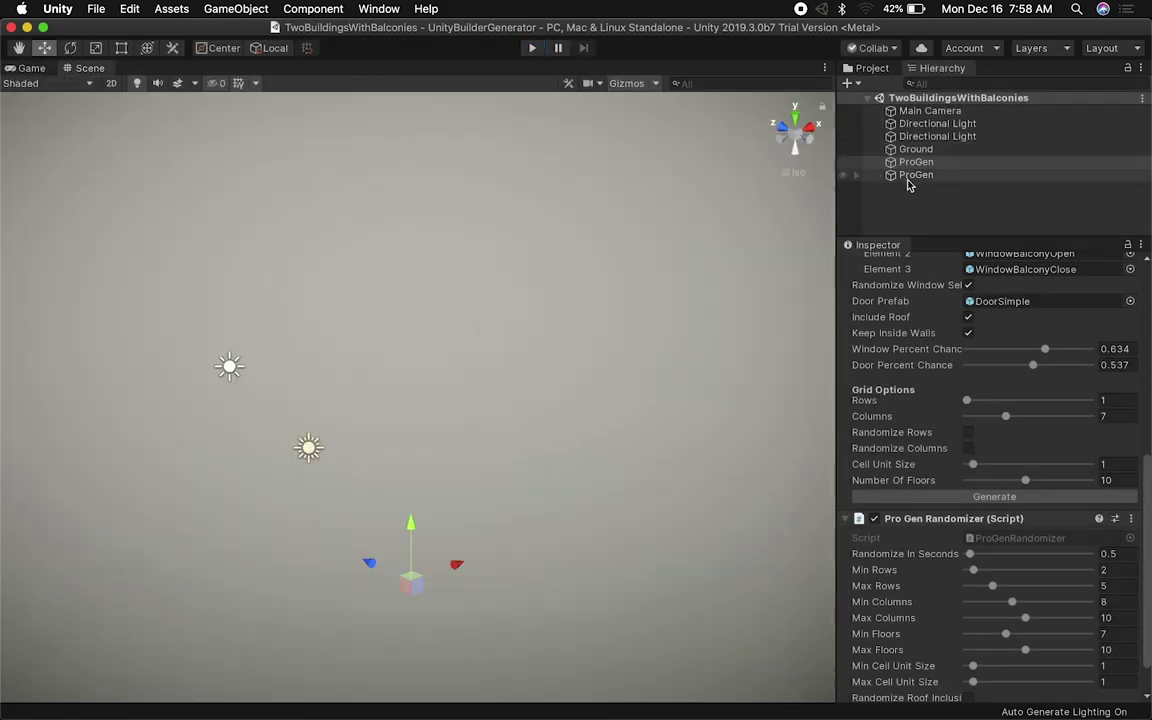
Deactivate the low building's ProGen and select the tall building's ProGen
left_click(912, 176)
scroll(962, 298, "up", 8)
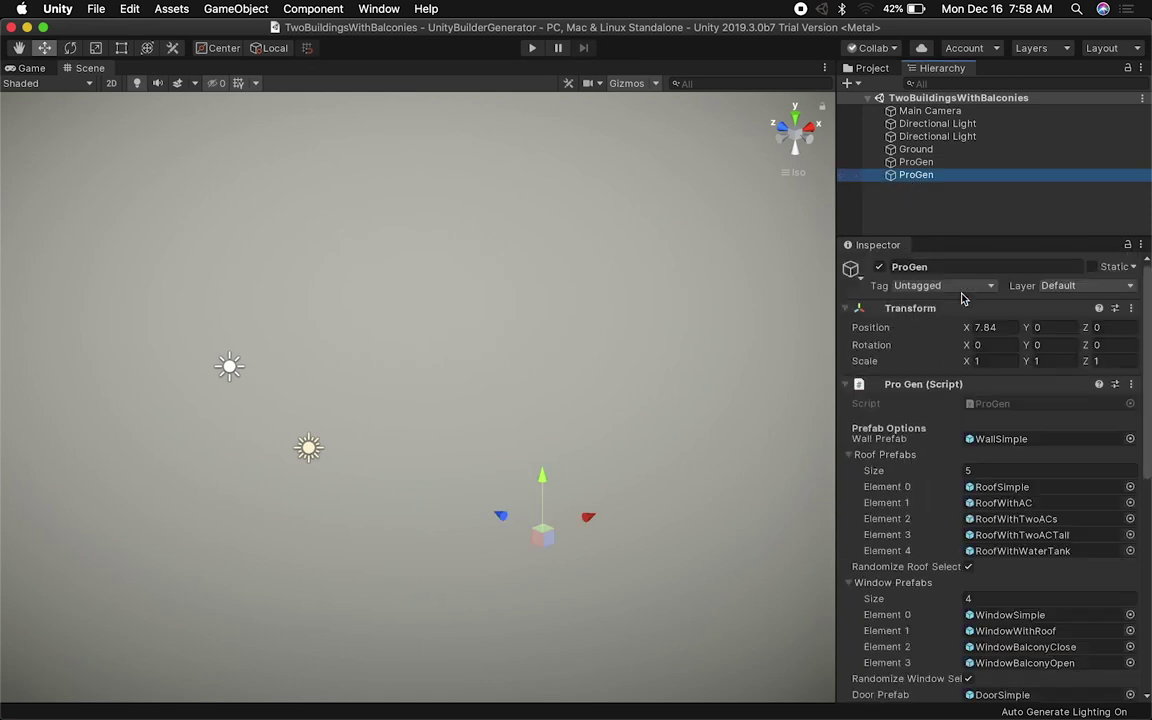
left_click(905, 161)
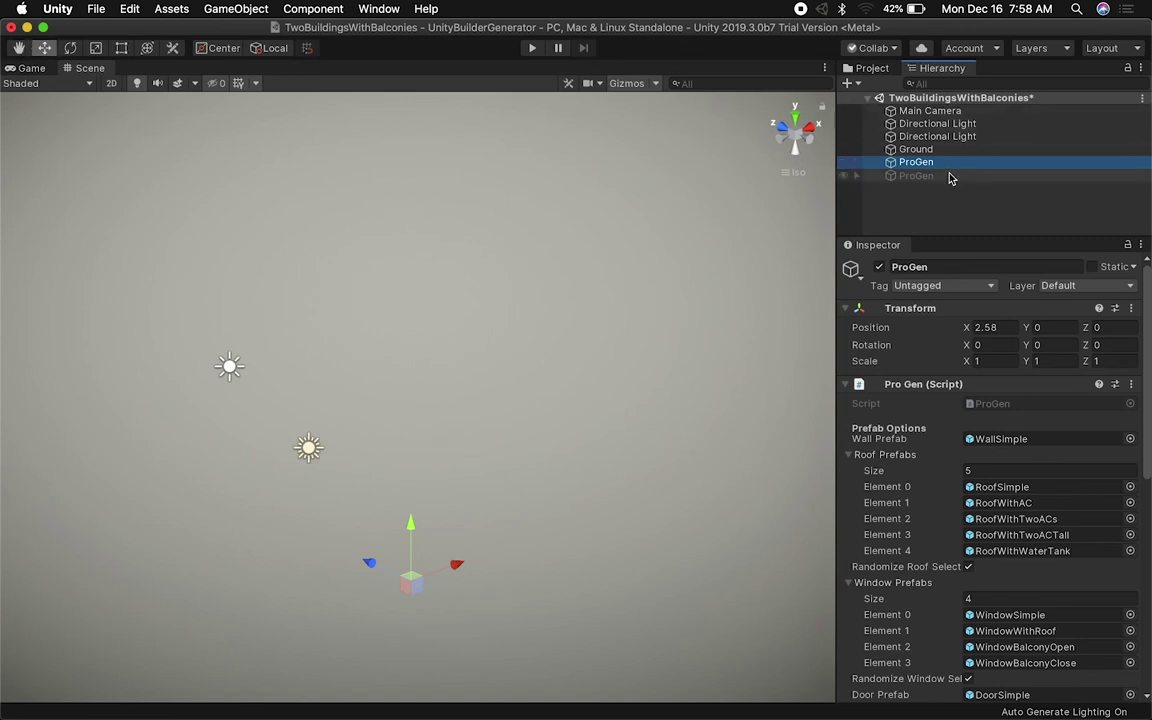
Run the scene with only the tall building's ProGen active, and stop it to return to the Scene view
left_click(533, 49)
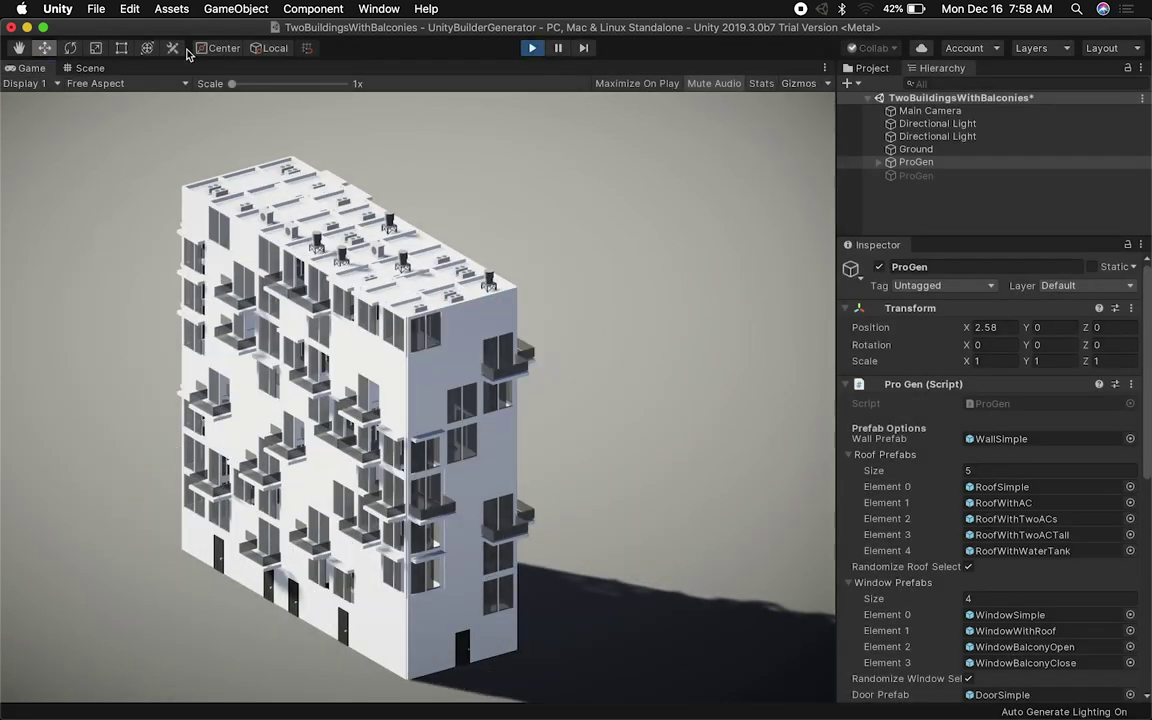
key("super+p")
middle_click_drag(390, 278, 520, 105)
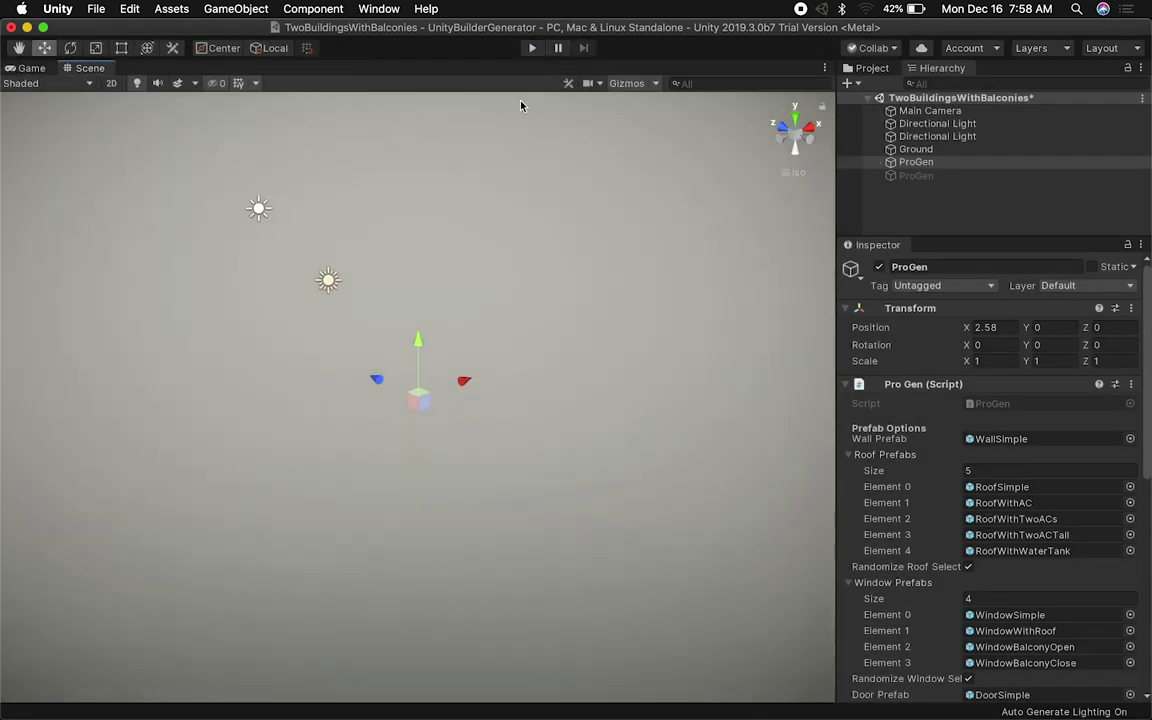
Run the scene and set the tall building's randomizer to a minimum of 1 and a maximum of 2 rows
left_click(533, 49)
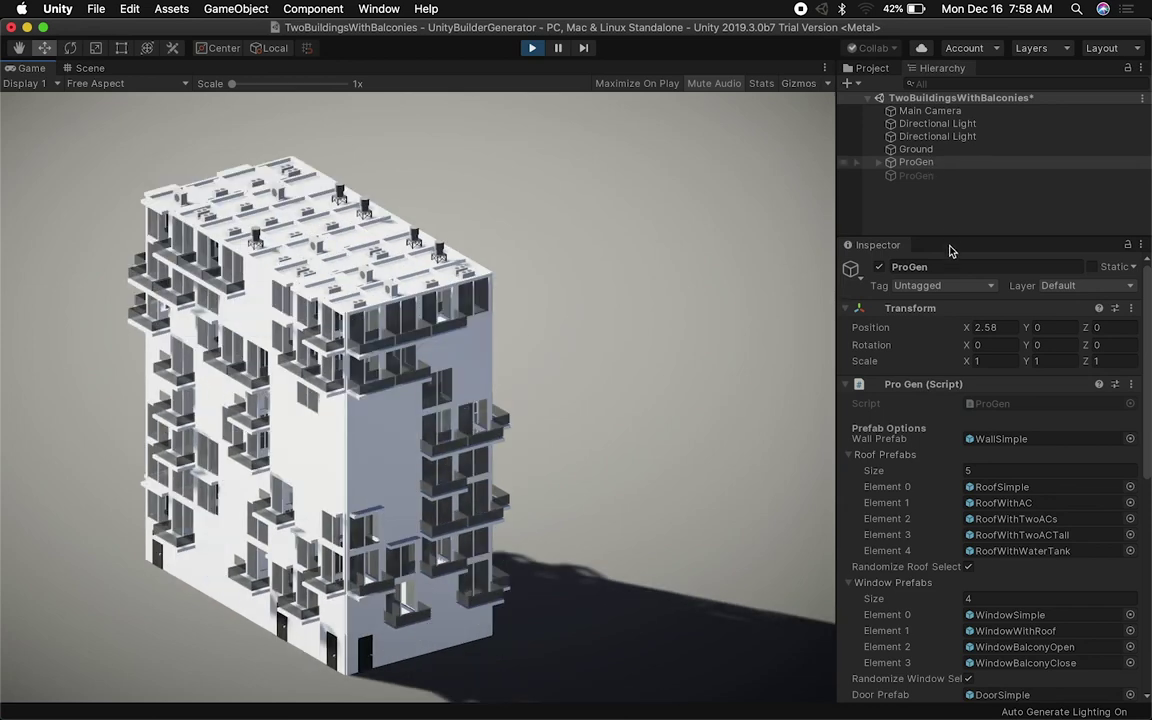
scroll(934, 470, "down", 10)
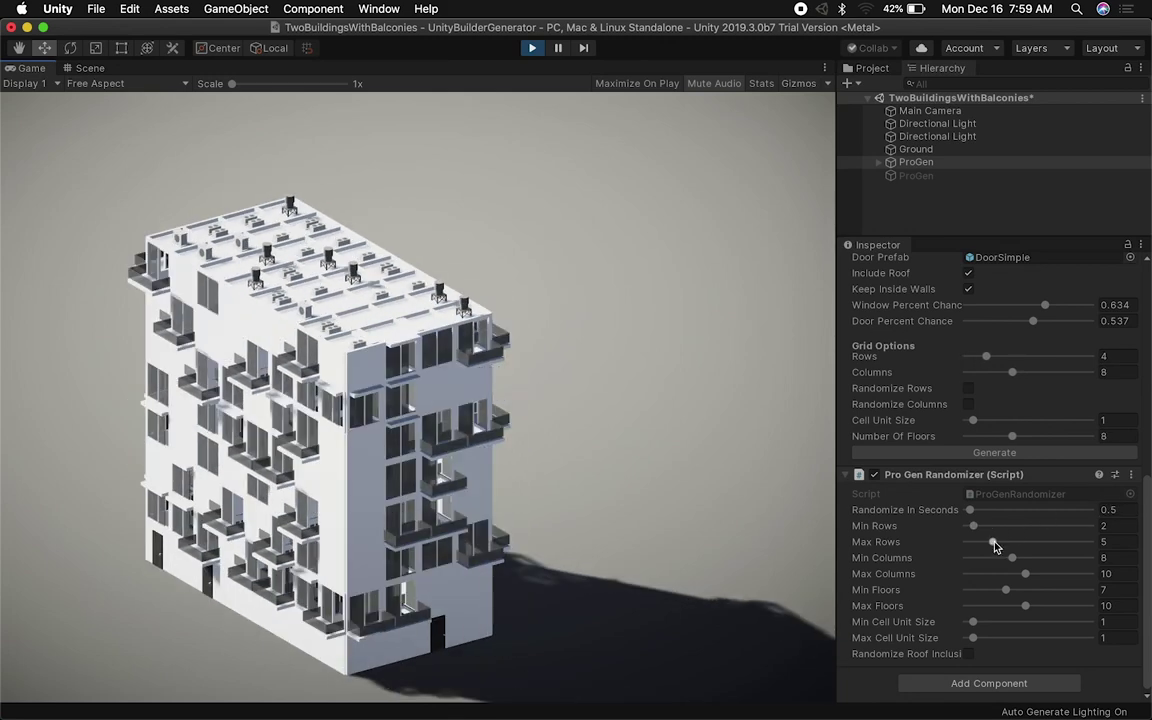
left_click_drag(972, 527, 966, 527)
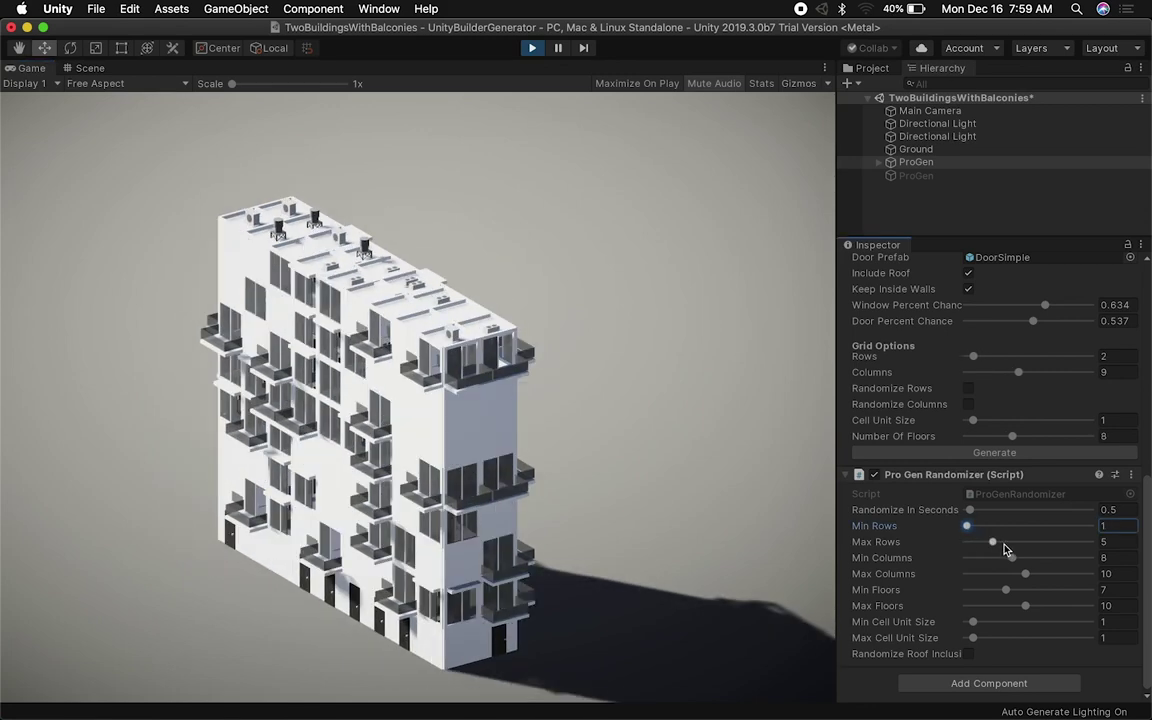
left_click_drag(992, 542, 973, 545)
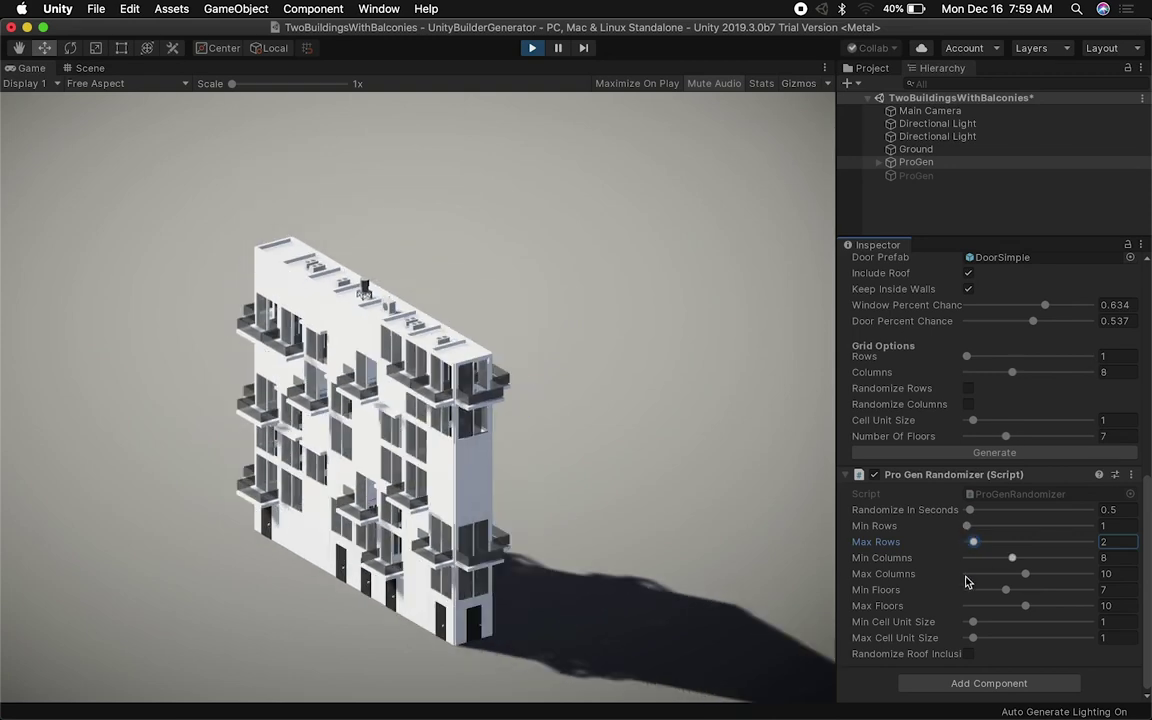
Set the randomizer's minimum columns to 1, try 20 as the maximum columns, and reduce the maximum to 4
left_click_drag(1013, 558, 966, 558)
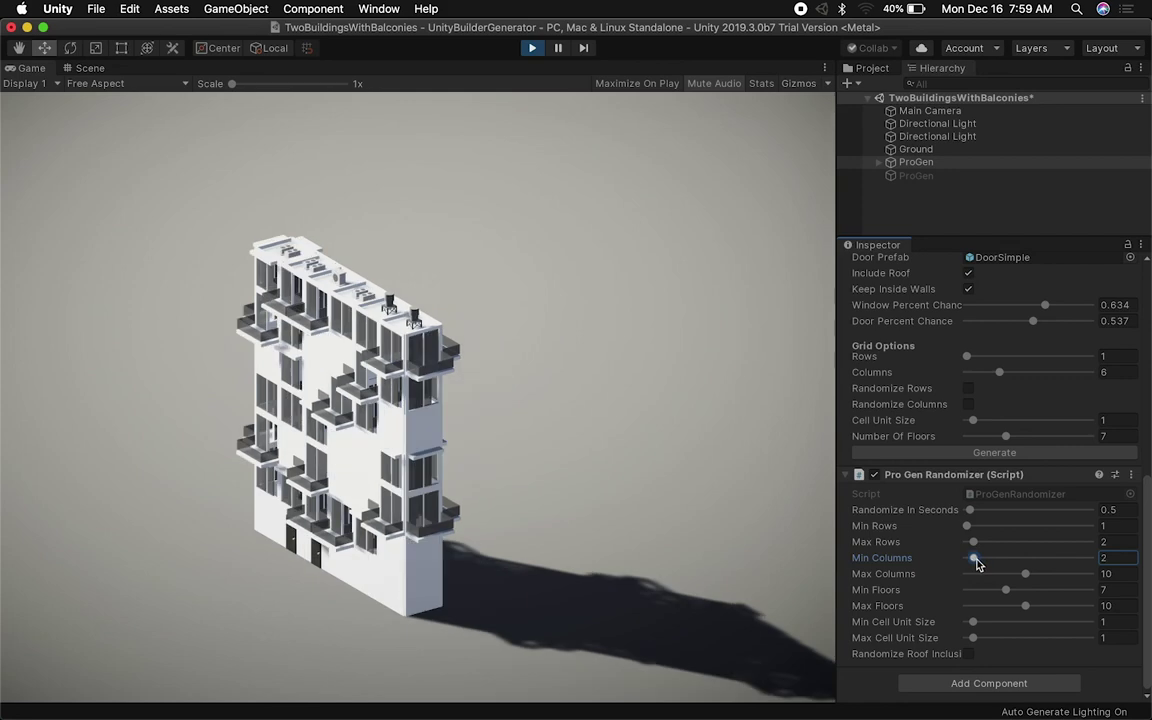
left_click_drag(1025, 577, 1091, 576)
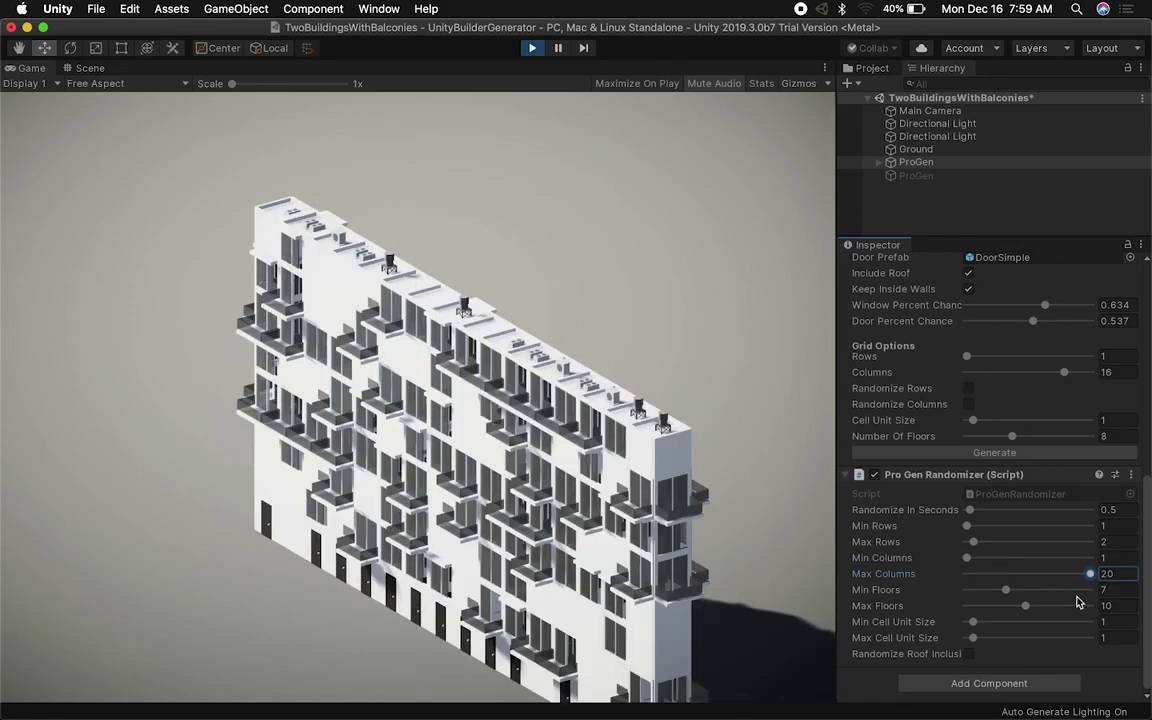
left_click_drag(1086, 575, 985, 583)
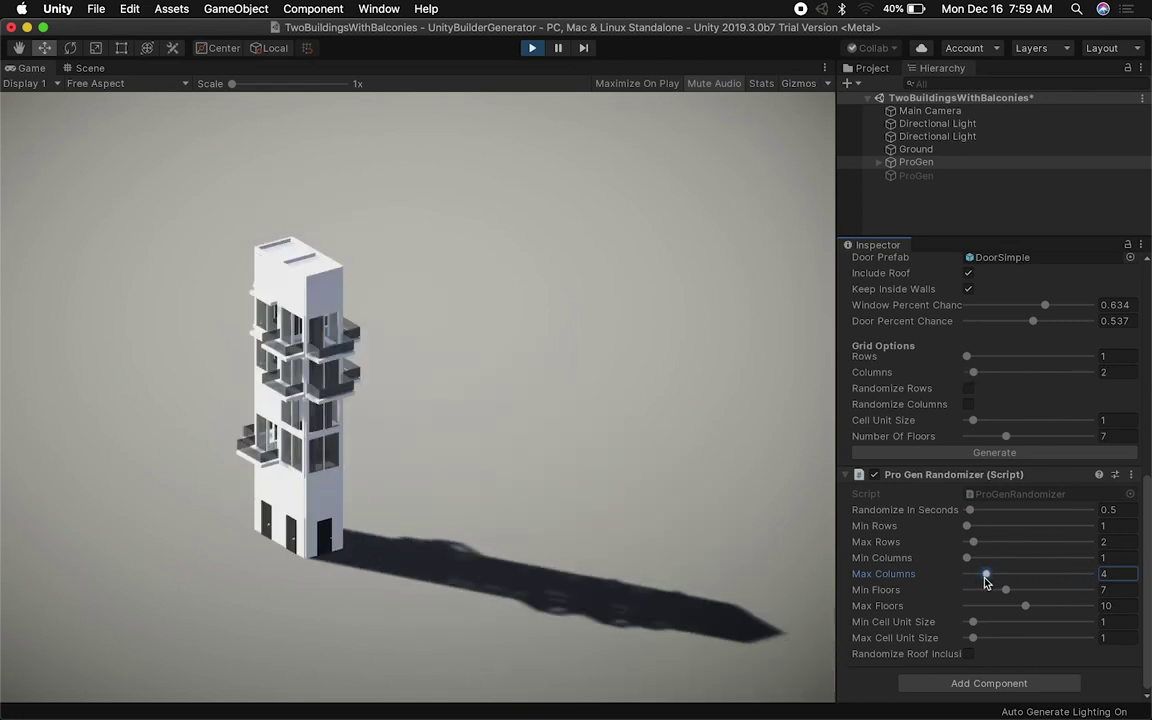
Set the randomizer's floors to 2 minimum and 6 maximum, maximum cell unit size to 6, enable roof inclusion randomization, and stop the run
left_click(1025, 606)
left_click_drag(1030, 612, 1000, 609)
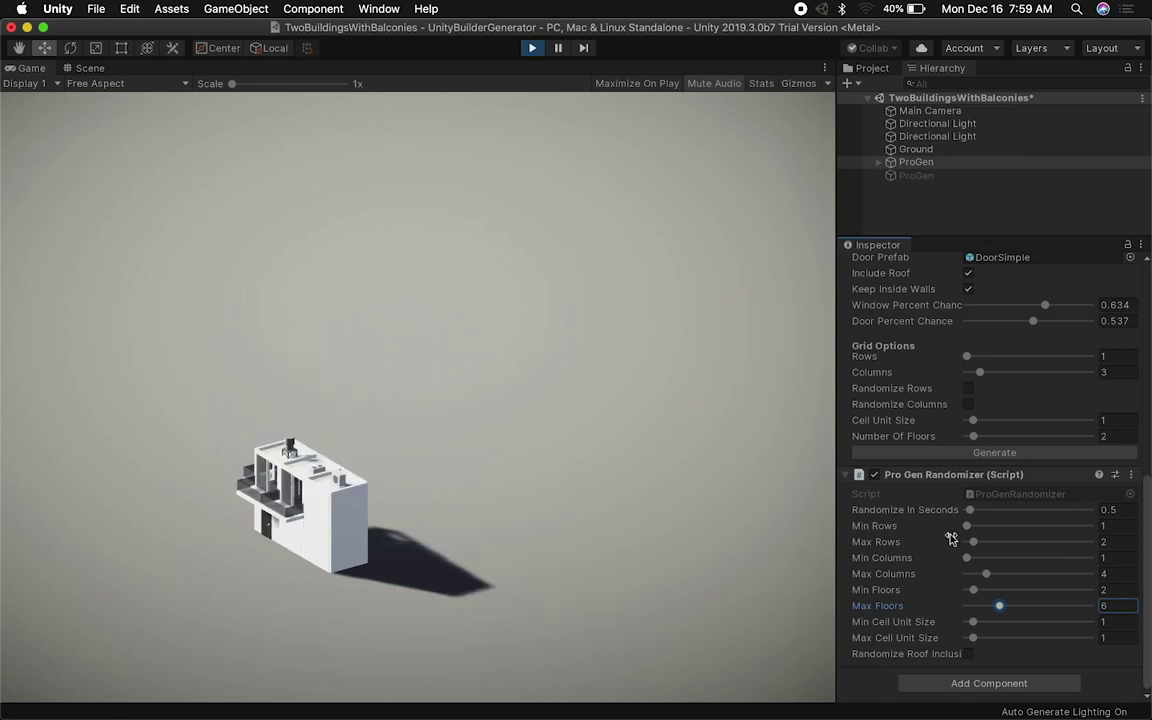
left_click_drag(973, 643, 1003, 643)
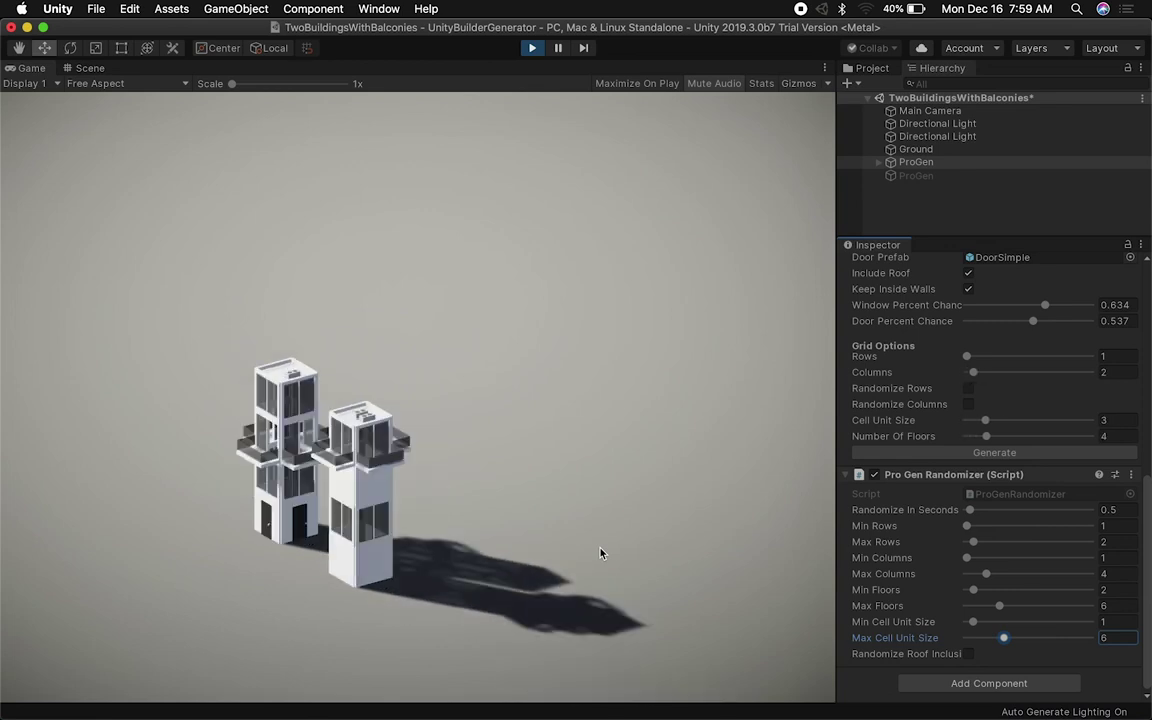
left_click(968, 654)
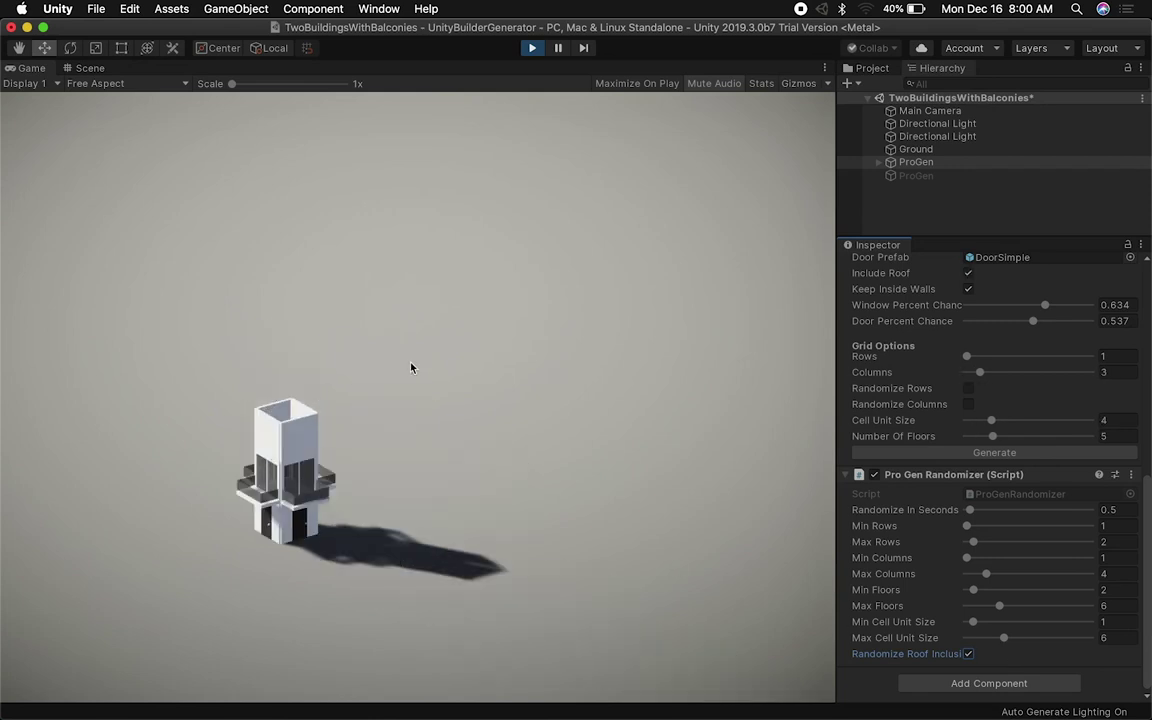
left_click(532, 48)
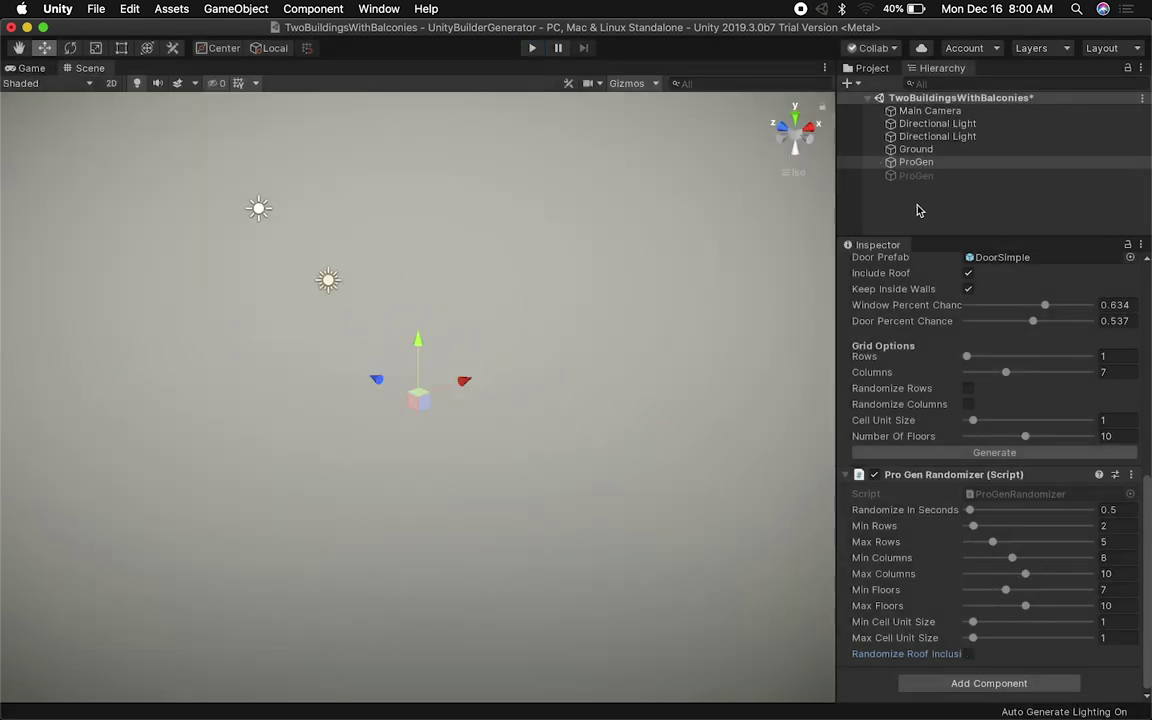
Reactivate the low building's ProGen
left_click(919, 190)
left_click(916, 176)
left_click(878, 267)
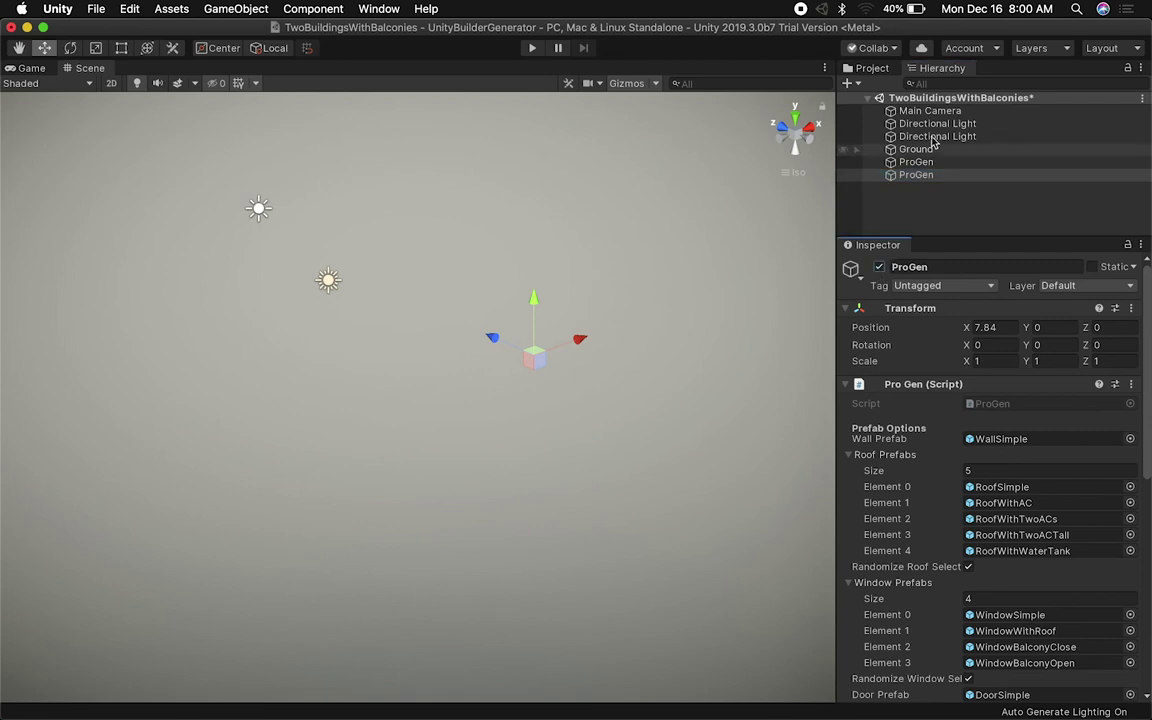
Open the DarkDay scene, show it in the Game view, and run it
left_click(870, 68)
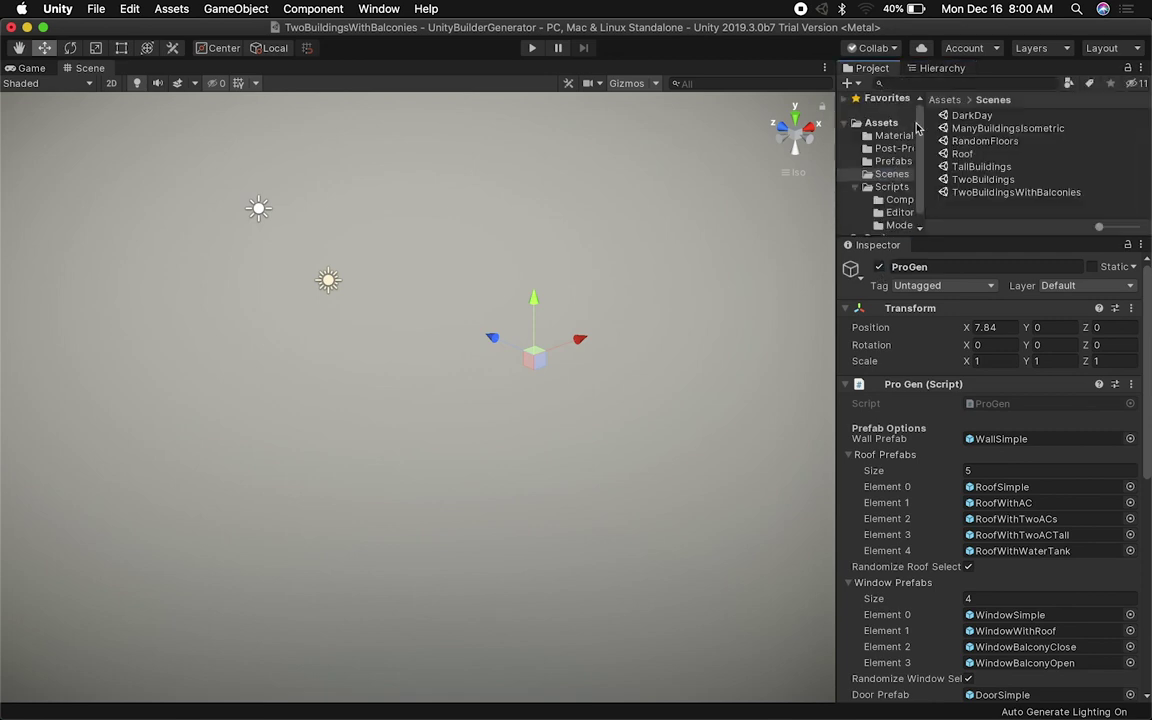
double_click(969, 116)
left_click(548, 274)
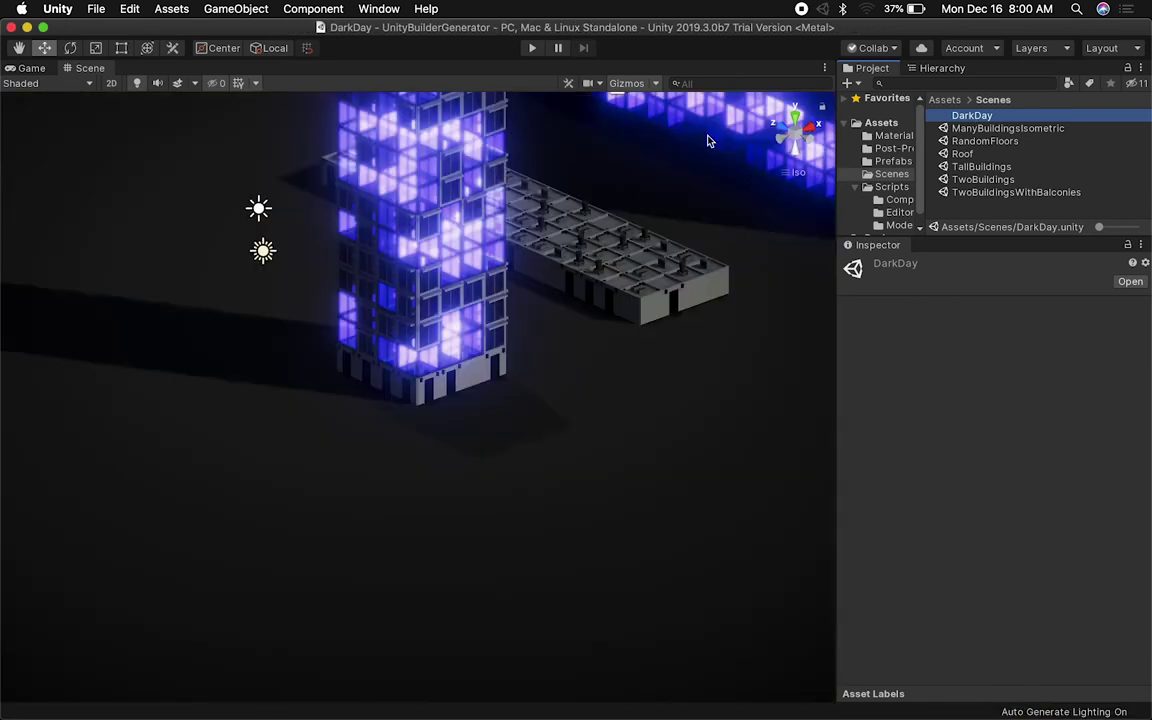
left_click(32, 68)
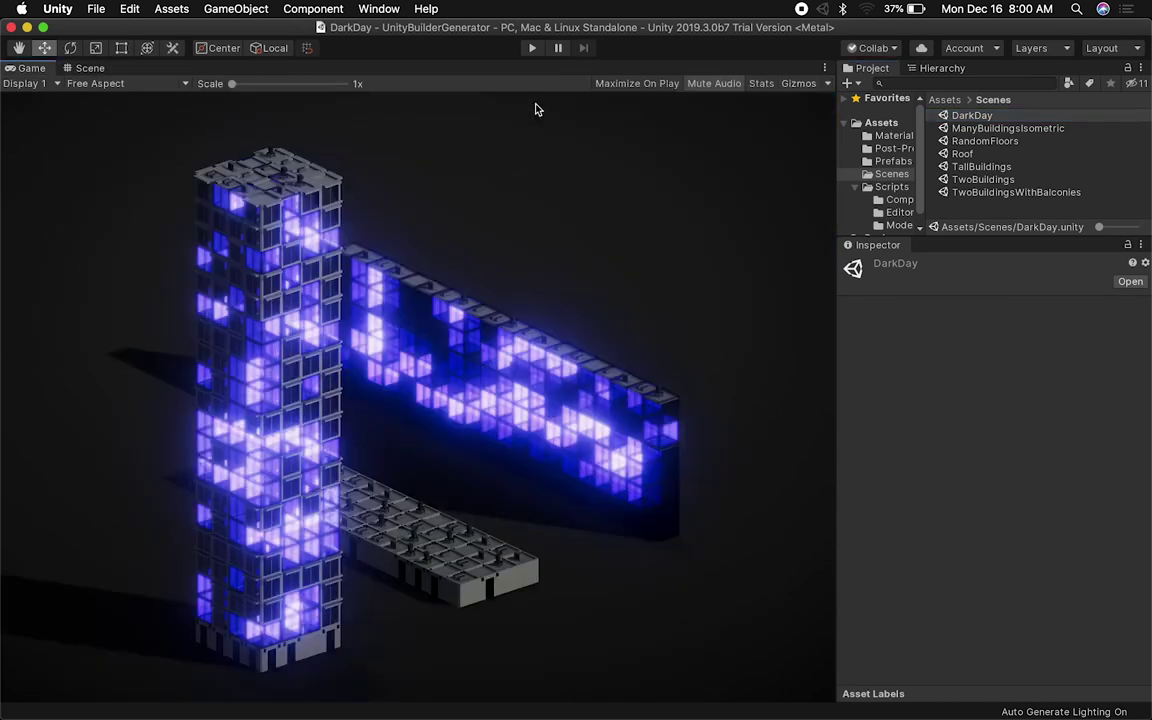
left_click(532, 48)
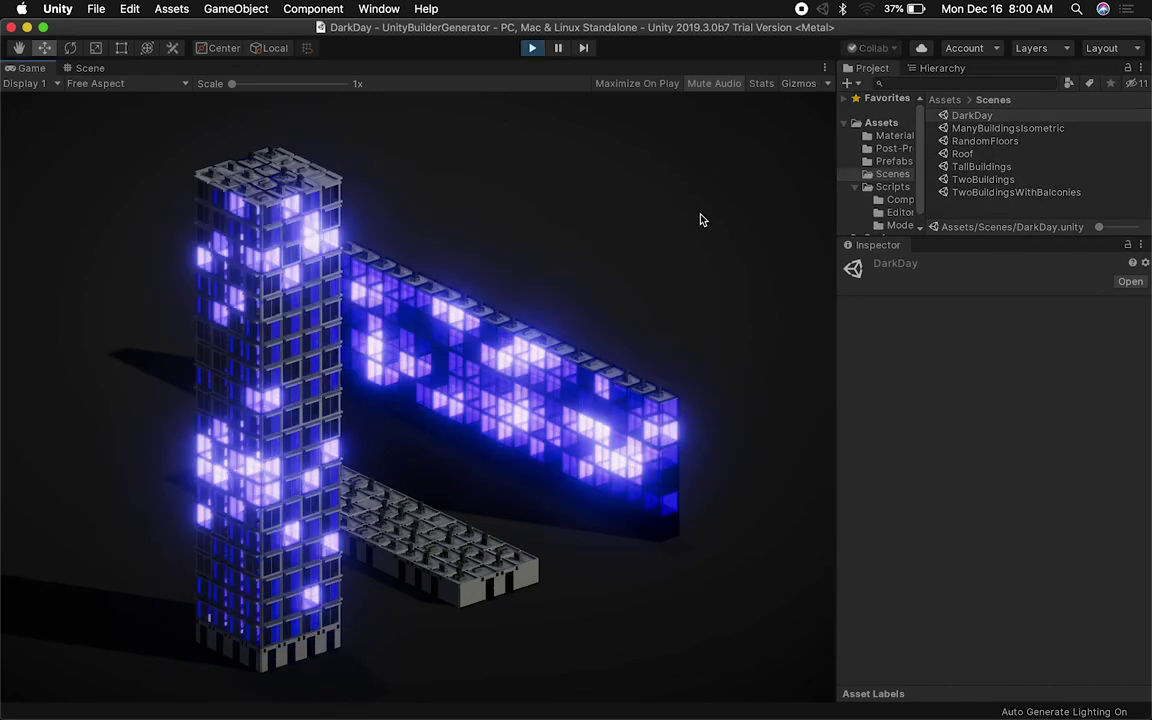
Add a Pro Gen Randomizer to the low building's ProGen with Randomize In Seconds at 0.5, and stop the run
left_click(942, 68)
left_click(916, 161)
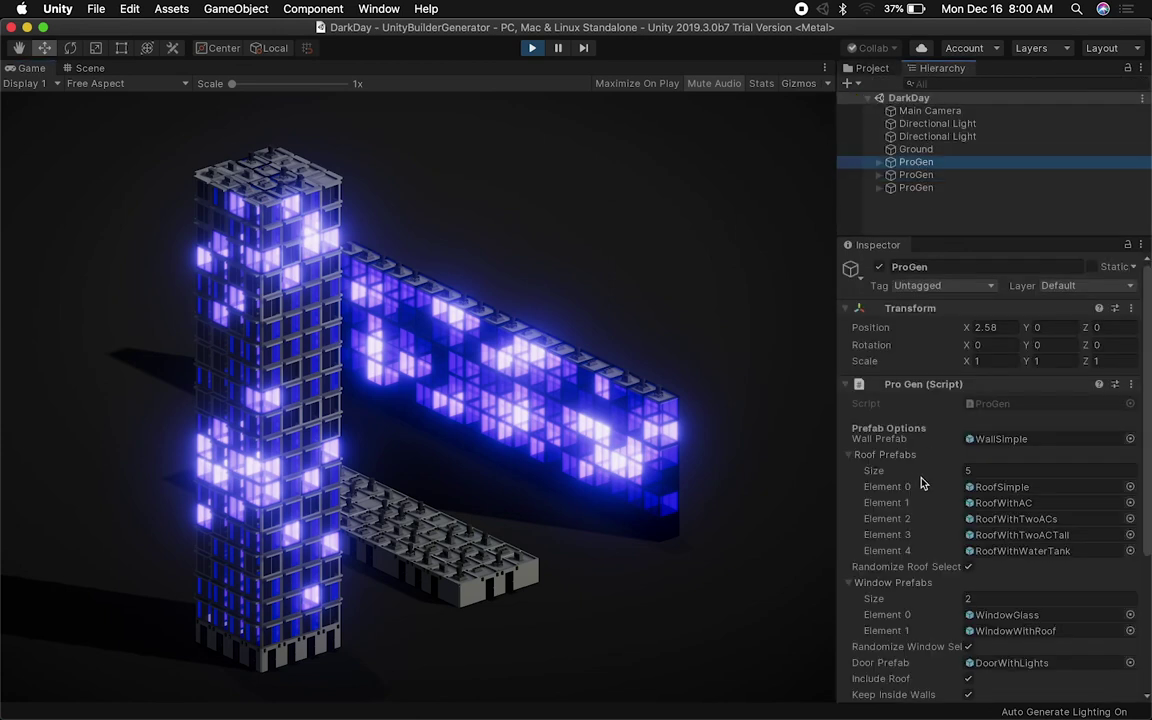
scroll(925, 491, "down", 5)
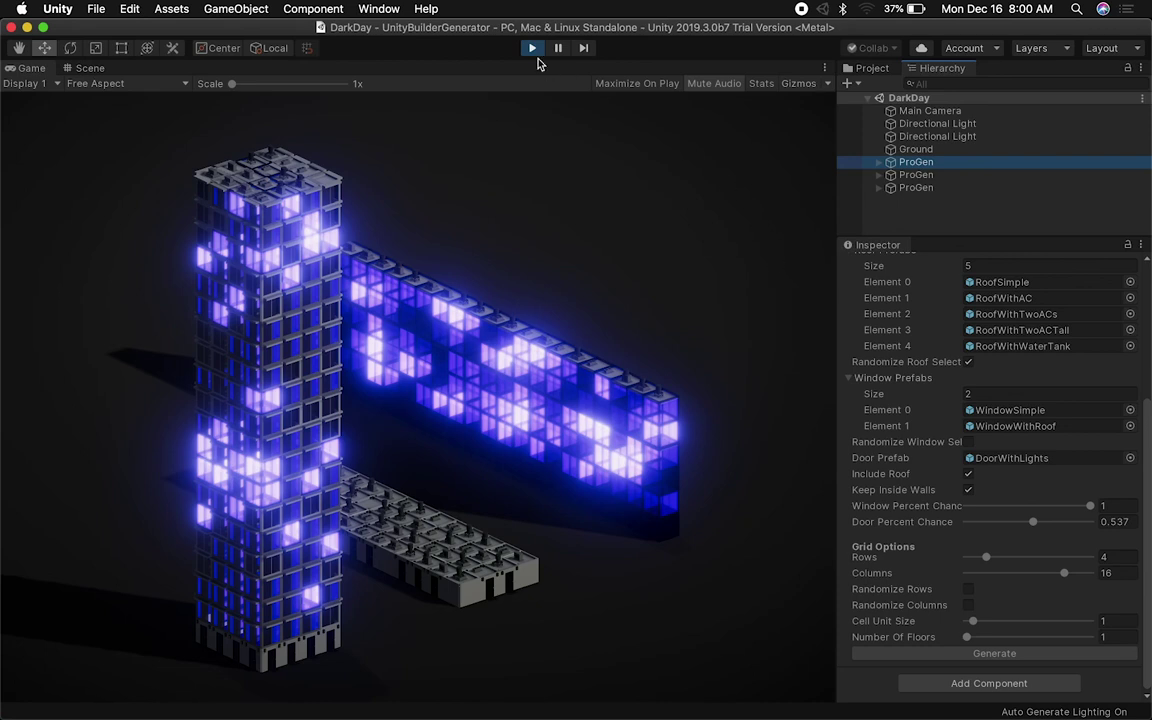
left_click(924, 684)
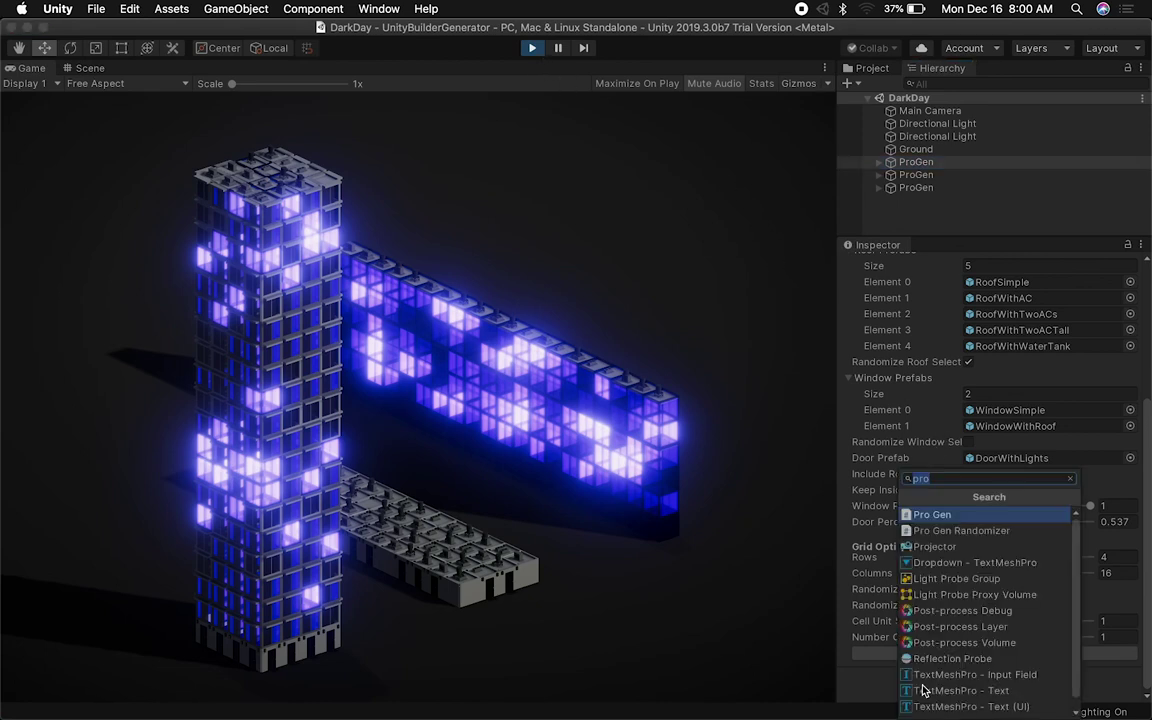
left_click(958, 530)
scroll(985, 577, "down", 5)
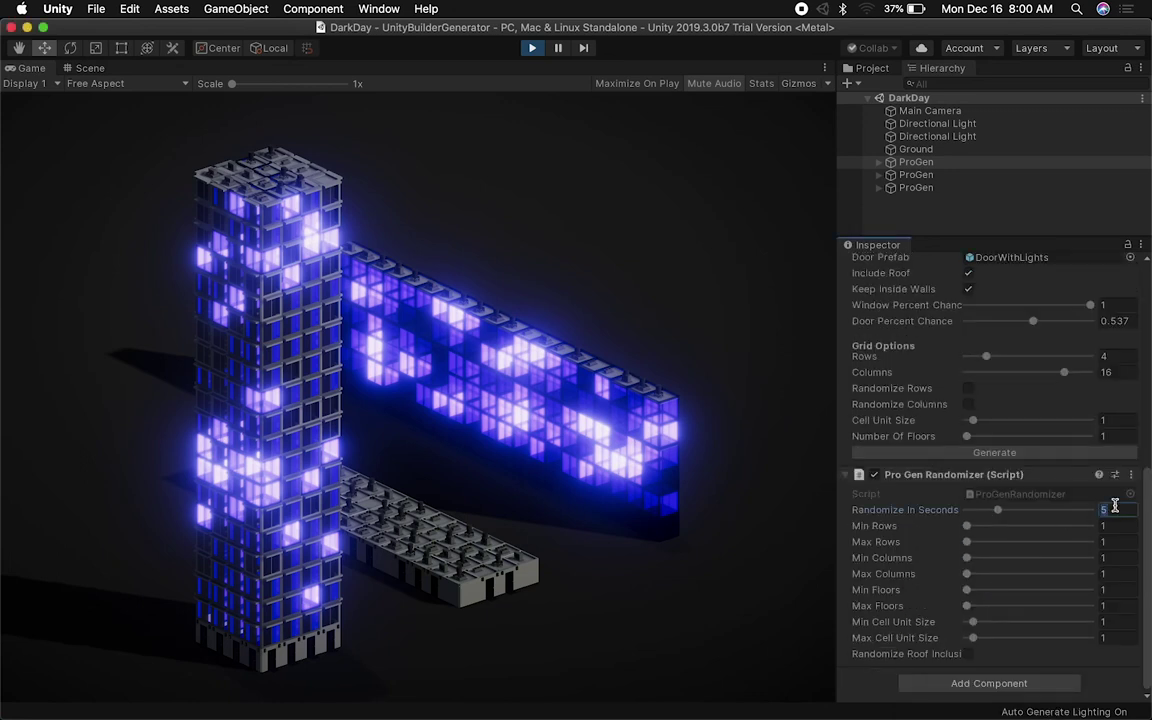
type("0.5")
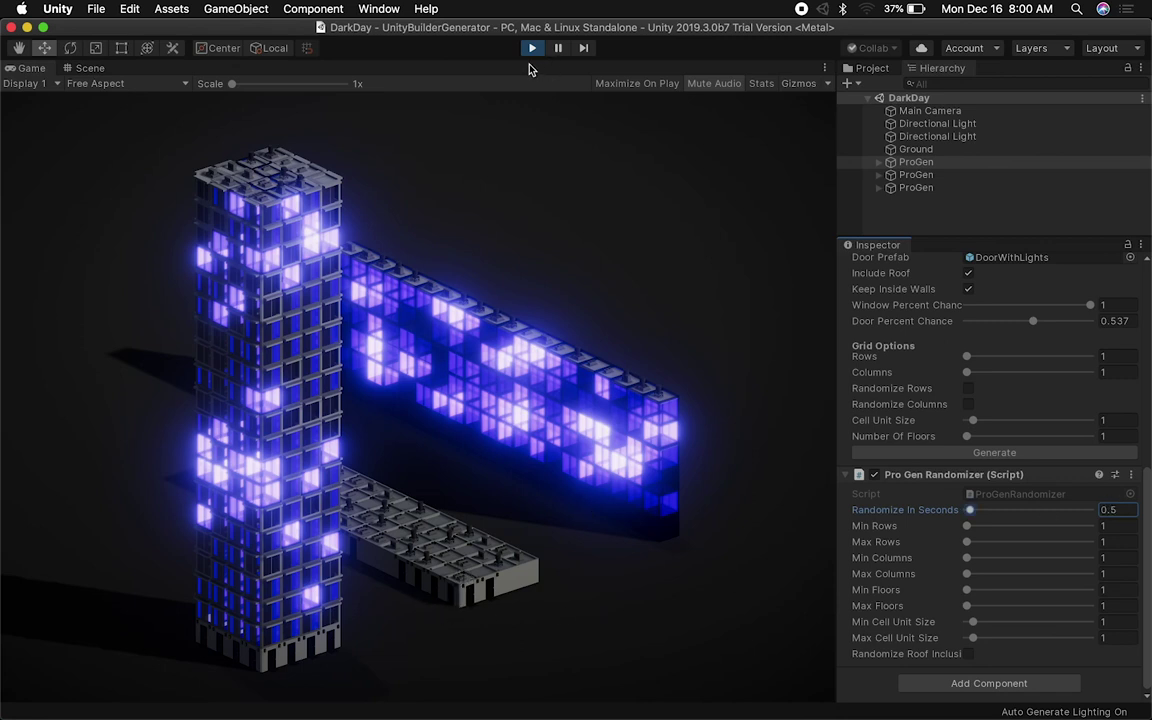
key("super+p")
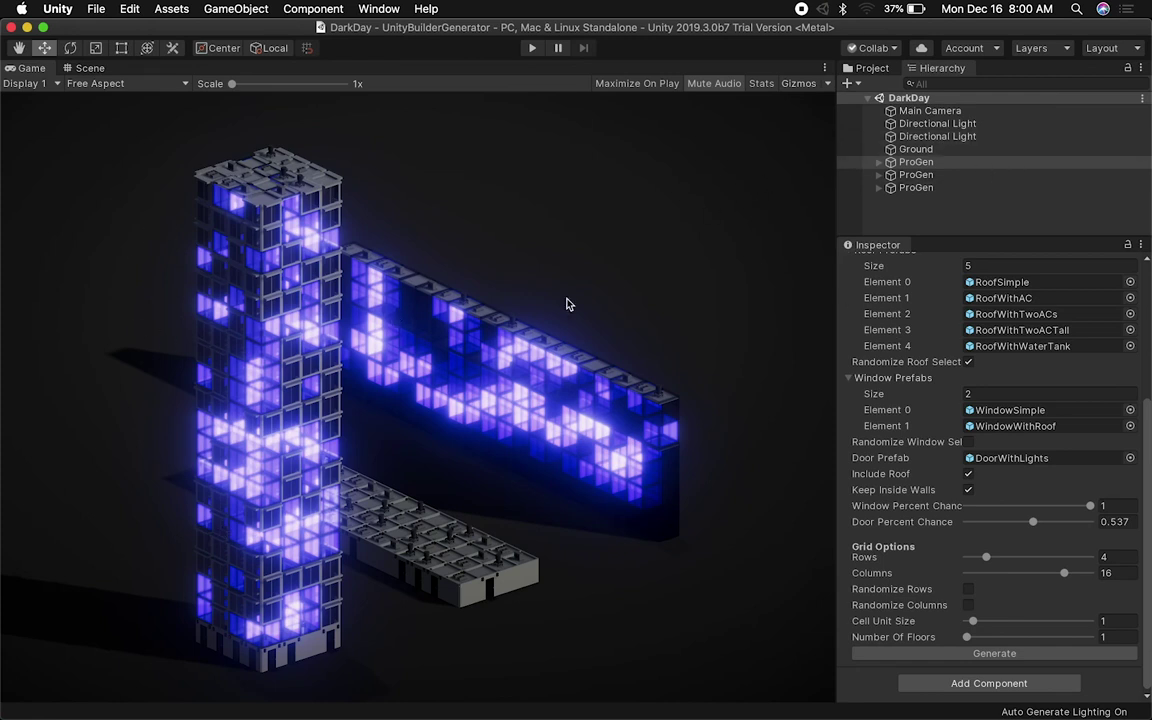
Open the ManyBuildingsIsometric scene, widen the viewing area, and examine its buildings in the Scene view
left_click(870, 68)
left_click(962, 135)
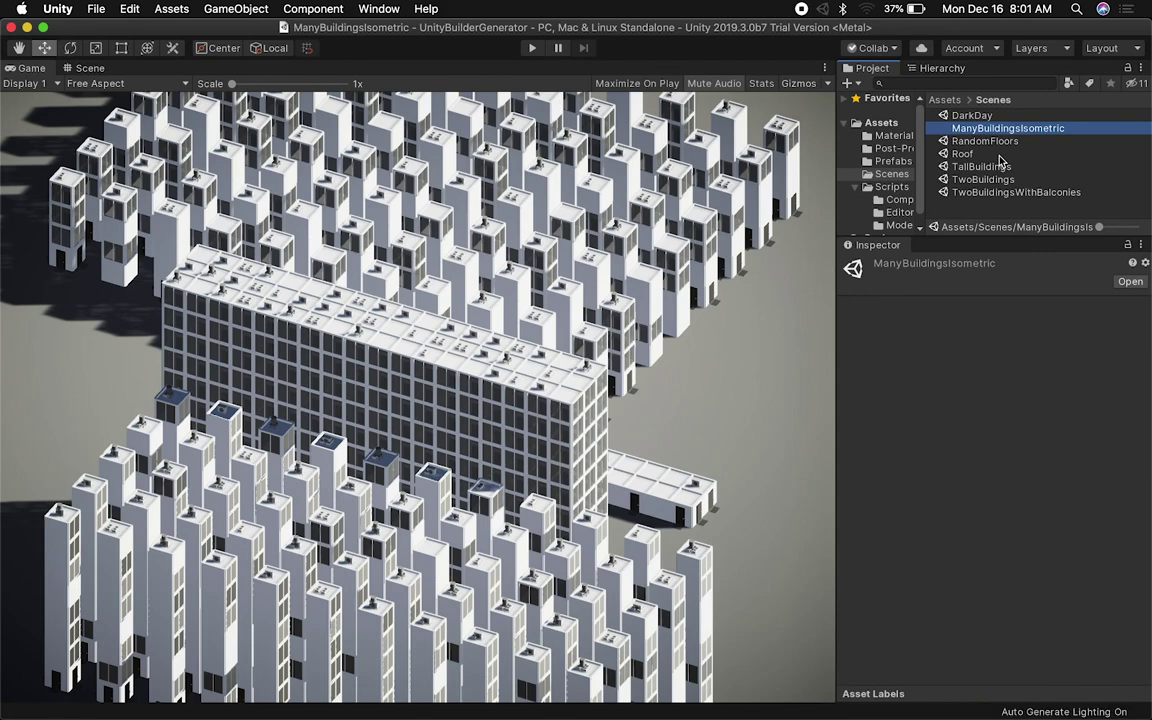
left_click_drag(843, 287, 903, 322)
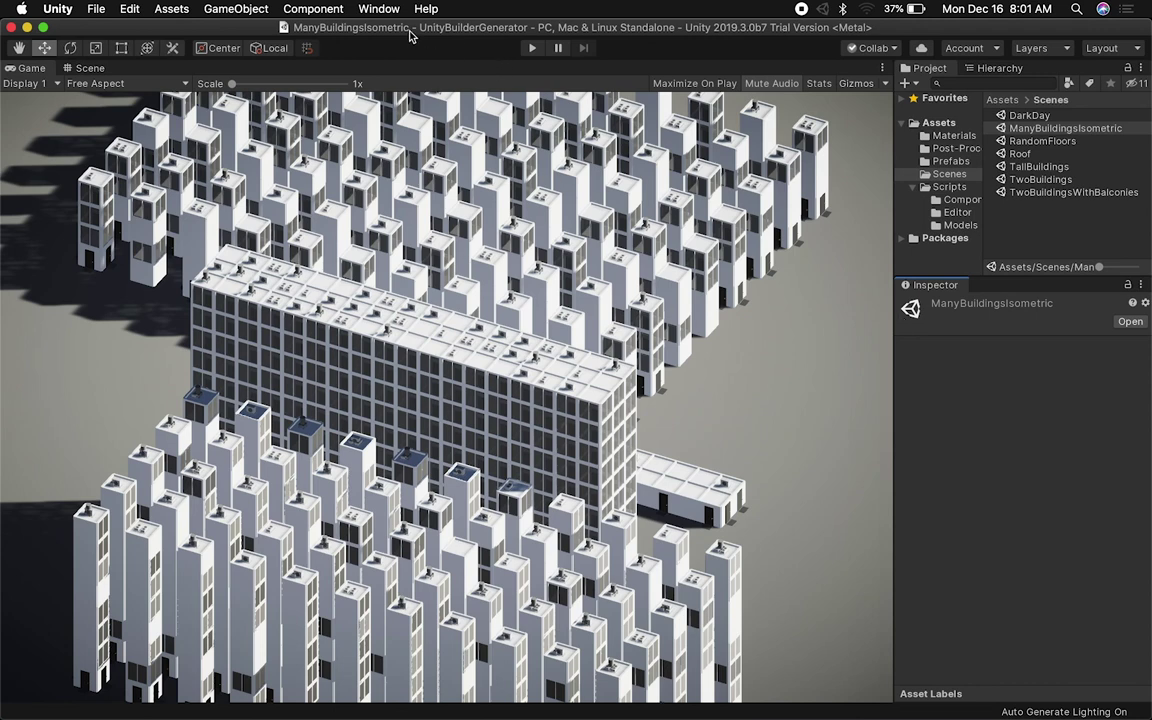
left_click(1000, 69)
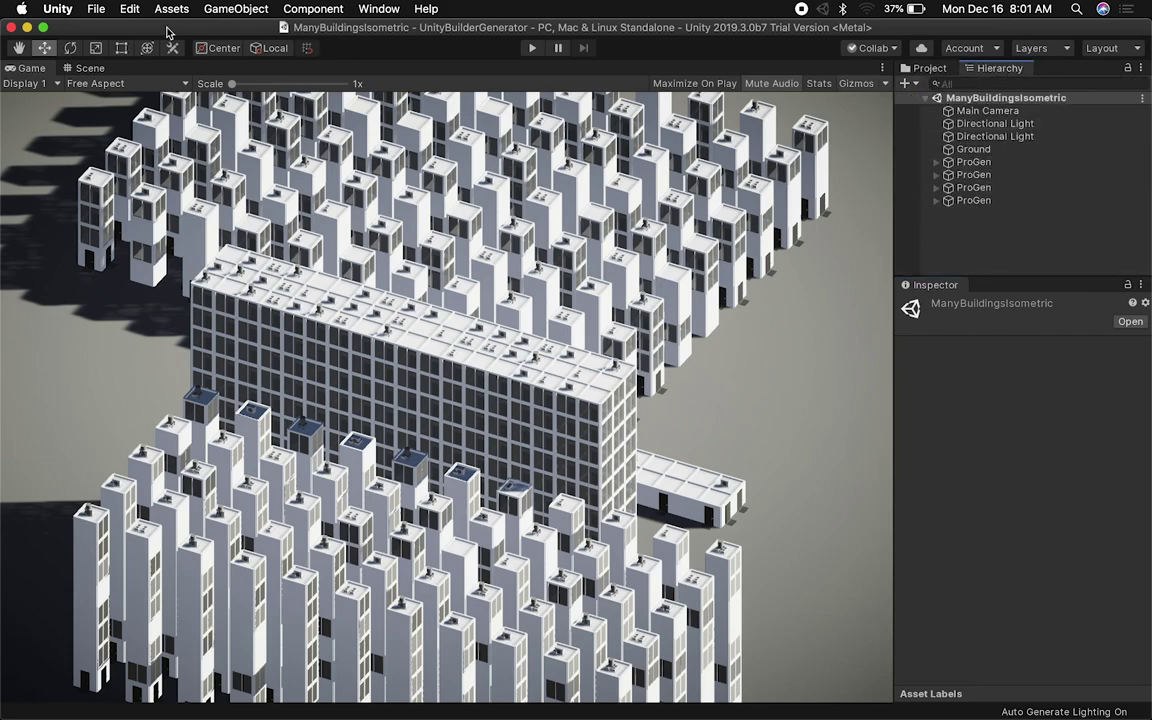
left_click(84, 68)
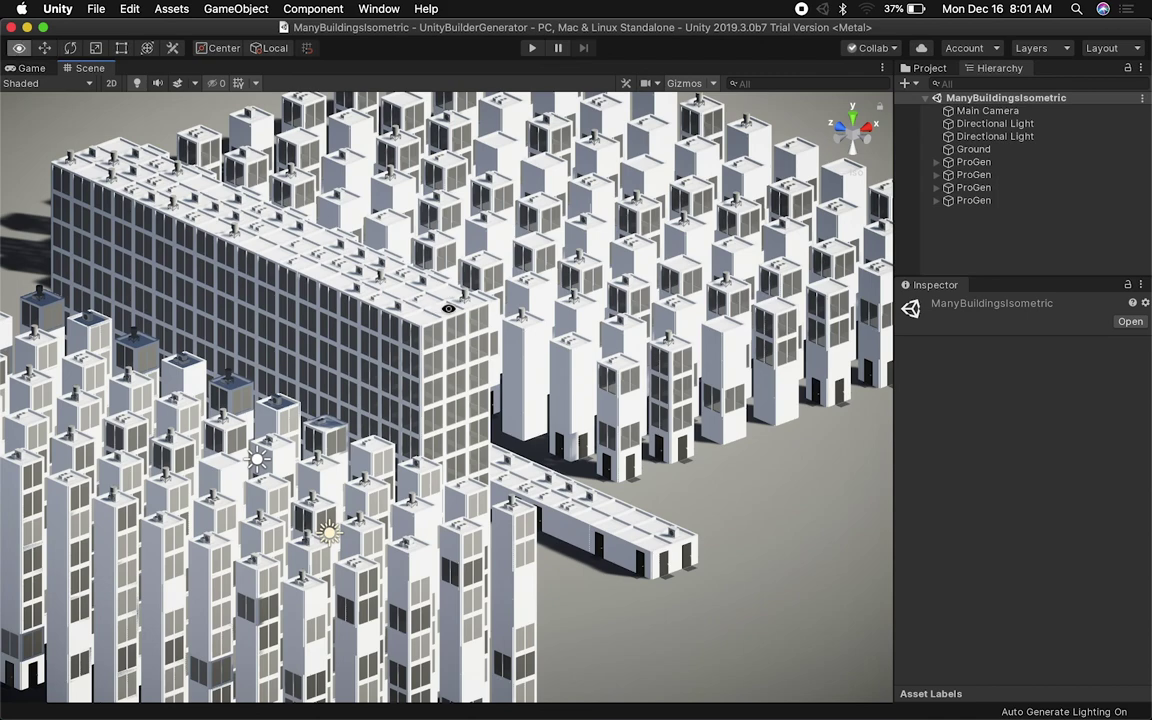
left_click_drag(427, 309, 449, 313, "alt")
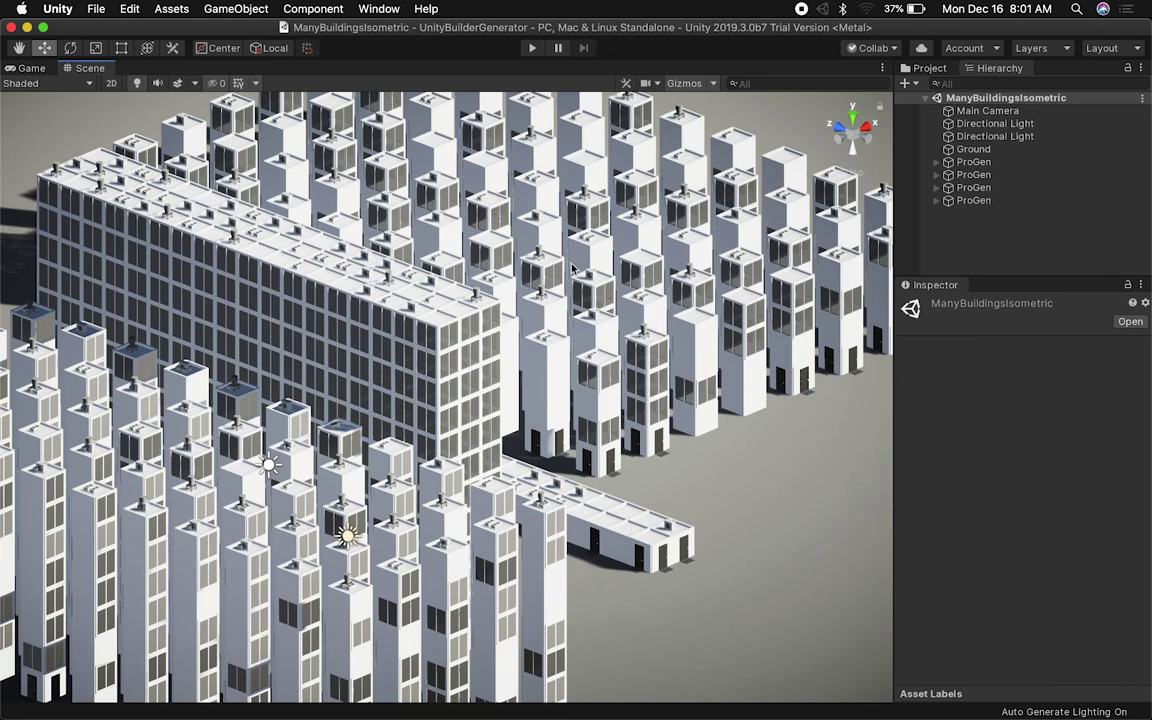
Open the RandomFloors scene from the Scenes folder
left_click(931, 69)
left_click(1040, 142)
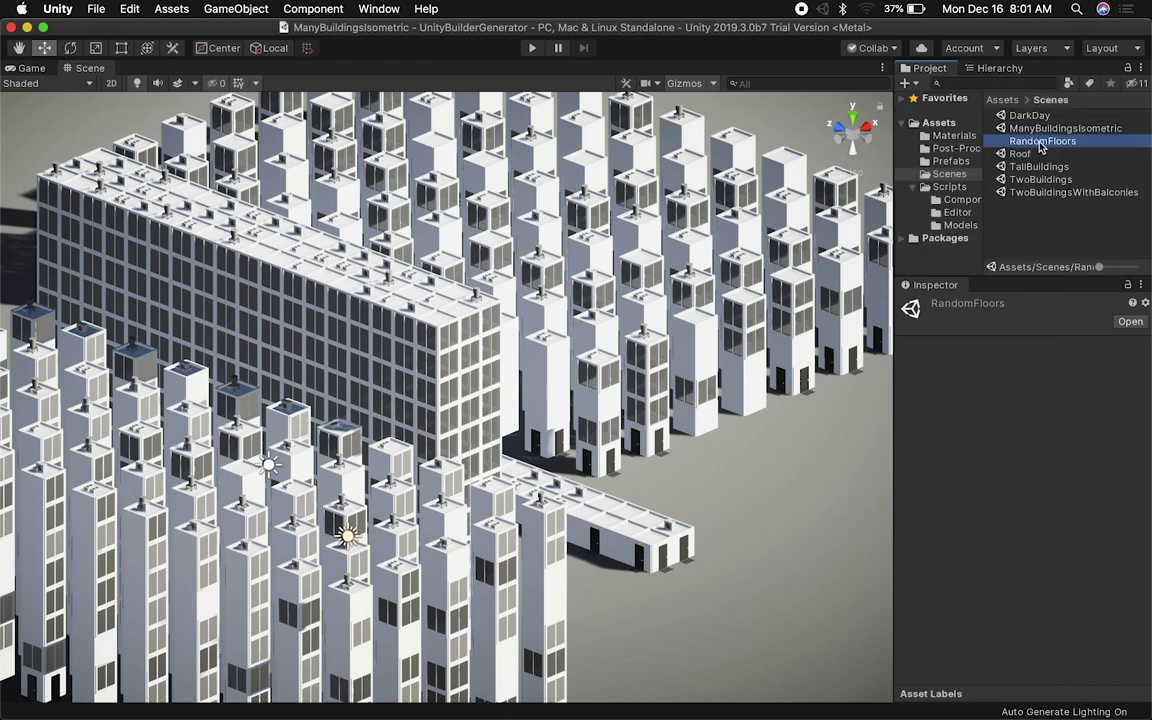
double_click(1042, 142)
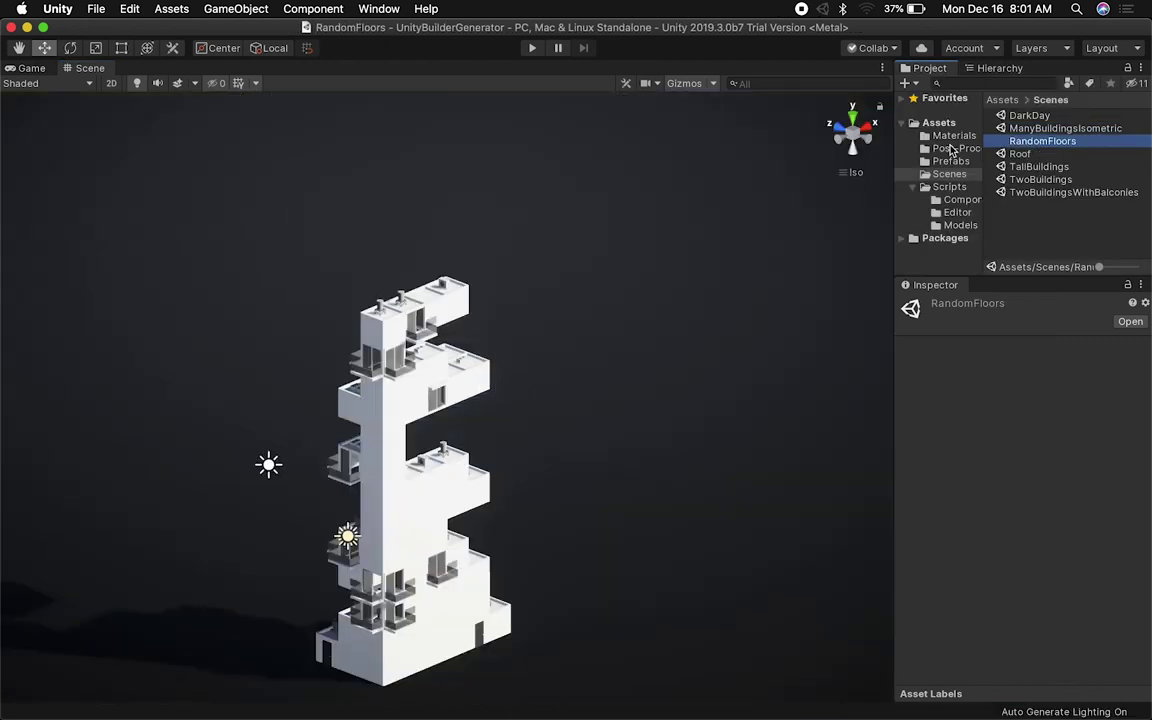
Delete all generated Room objects under ProGen in the RandomFloors scene
left_click(988, 69)
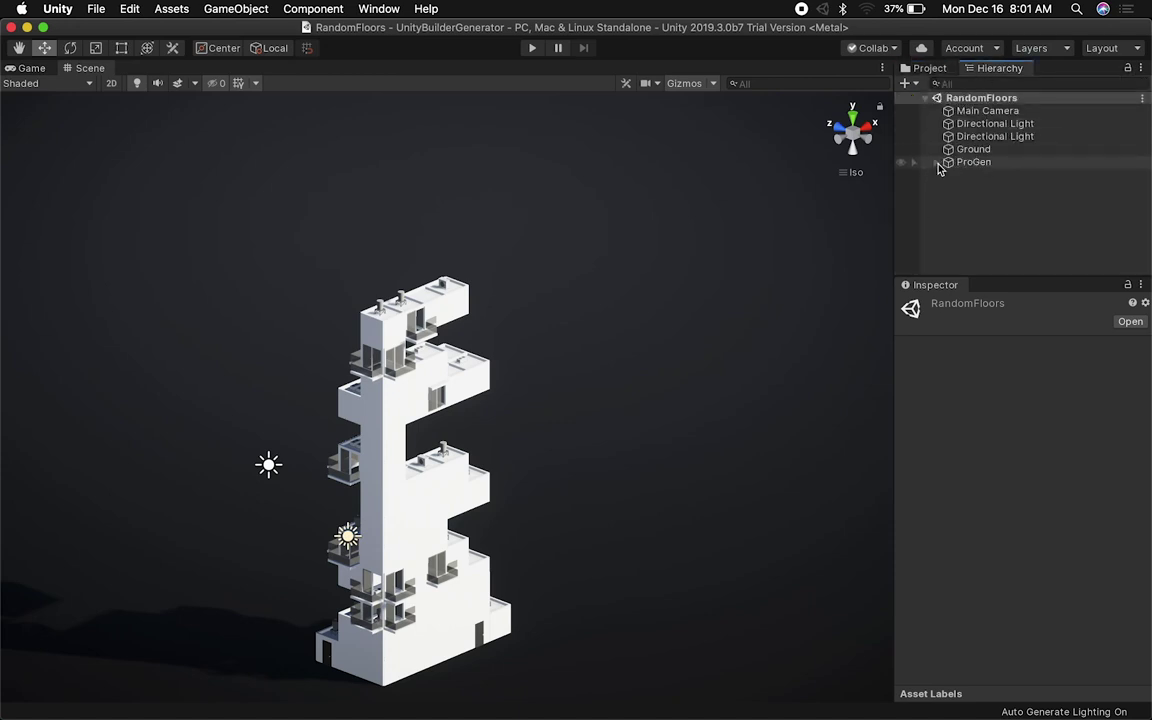
left_click(937, 163)
left_click(980, 175)
scroll(990, 230, "down", 5)
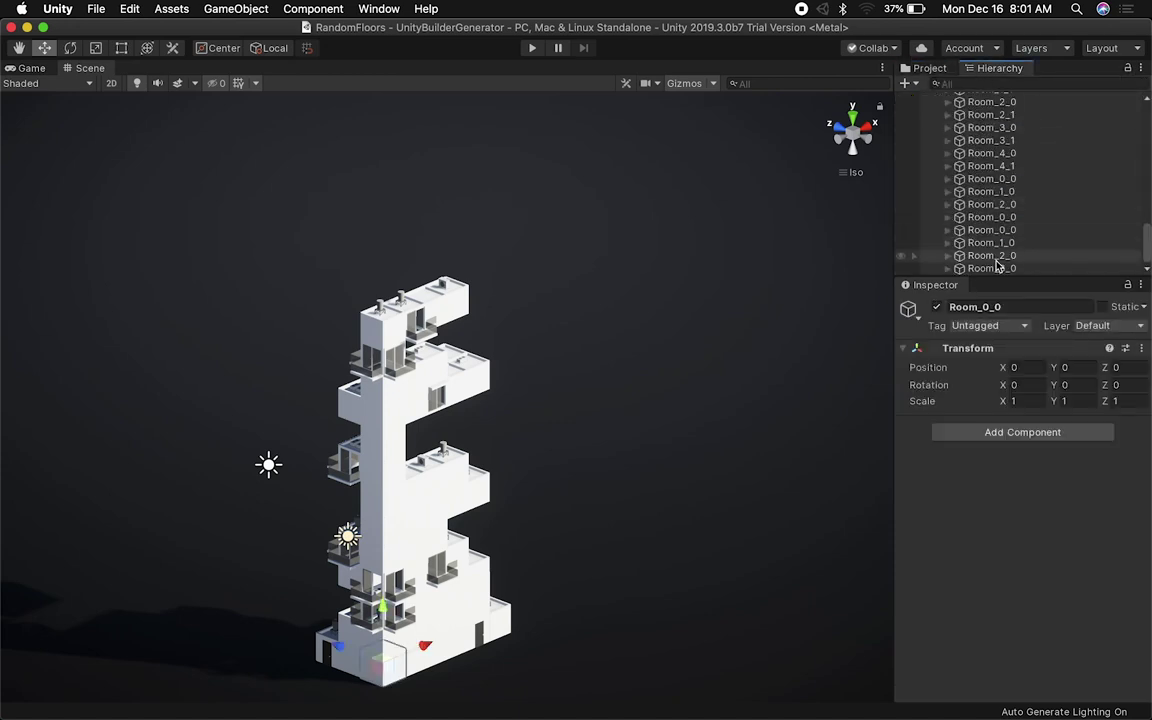
left_click(997, 265, "shift")
key("super+BackSpace")
Run the RandomFloors scene and turn off Randomize Rows and Randomize Columns in ProGen's grid options
left_click(1003, 163)
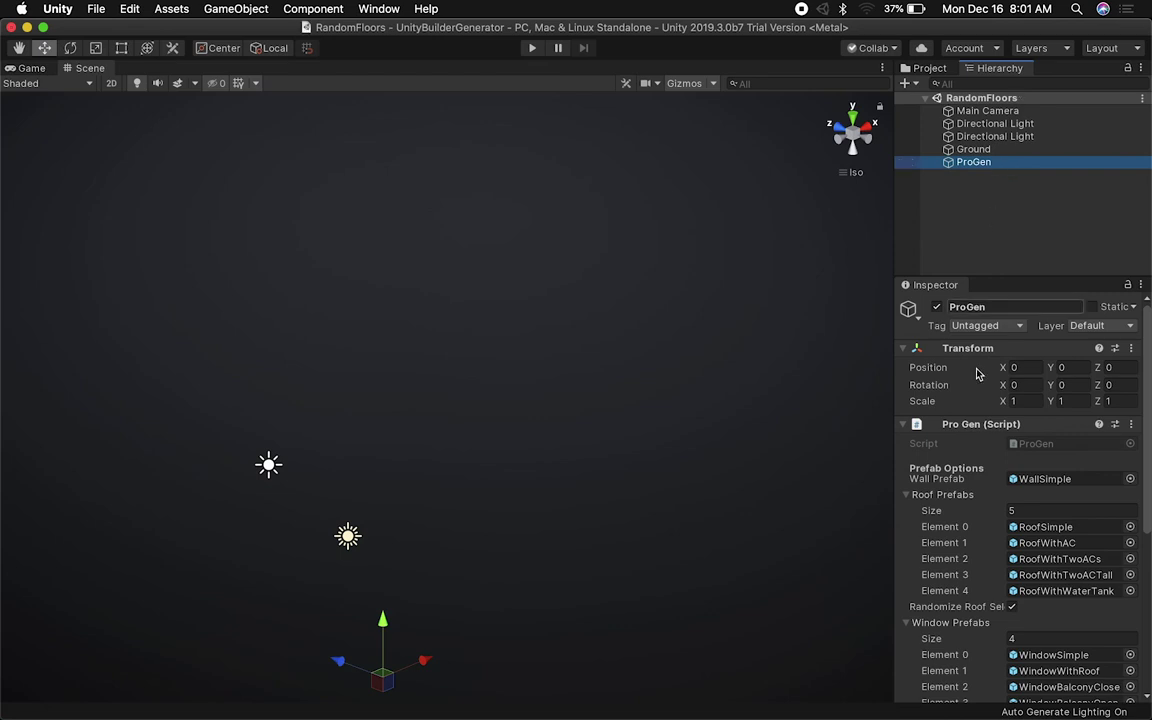
scroll(986, 415, "down", 5)
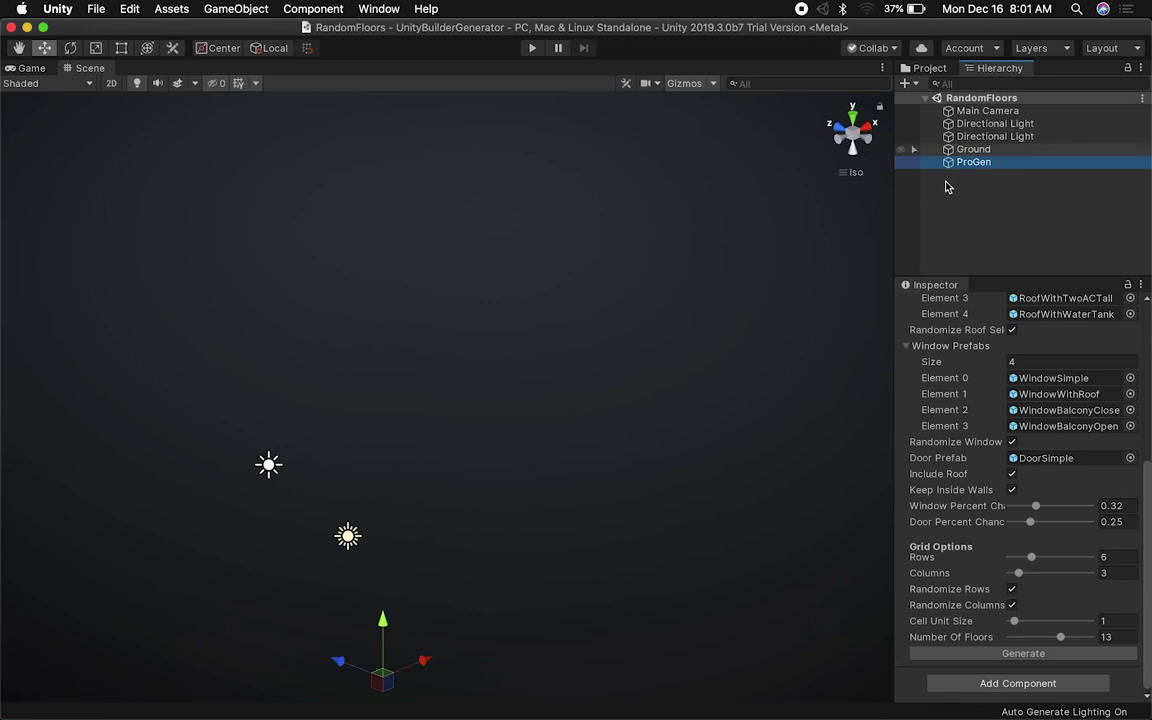
left_click(532, 48)
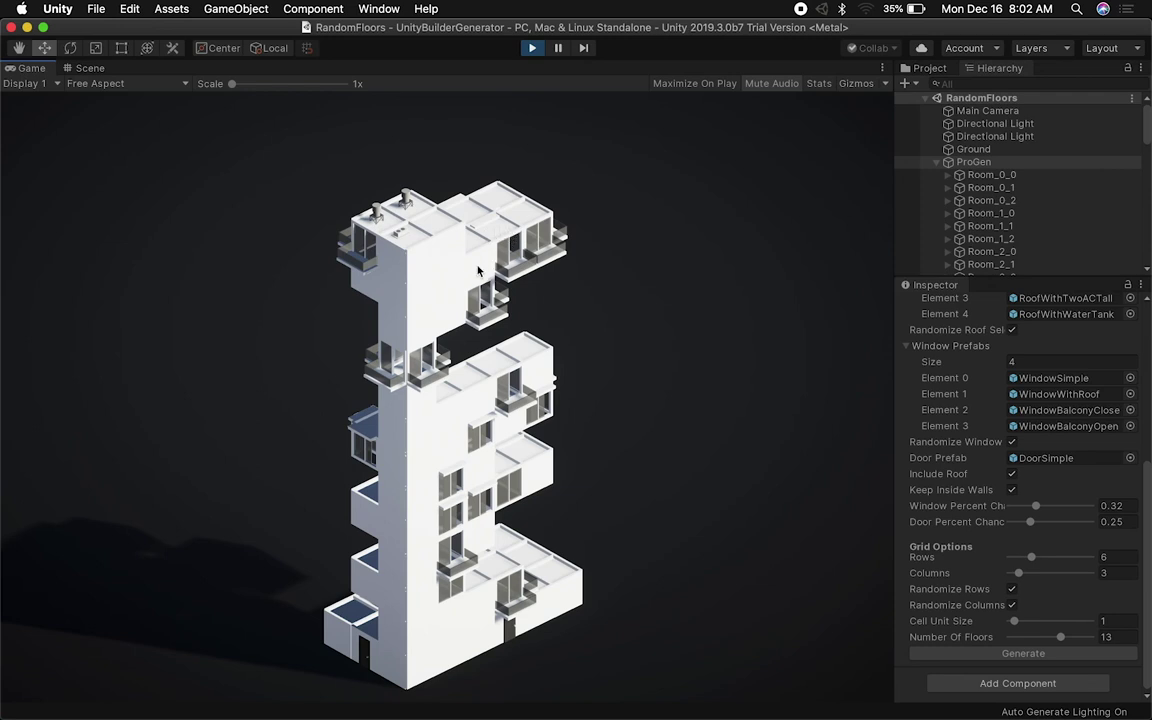
left_click(1012, 590)
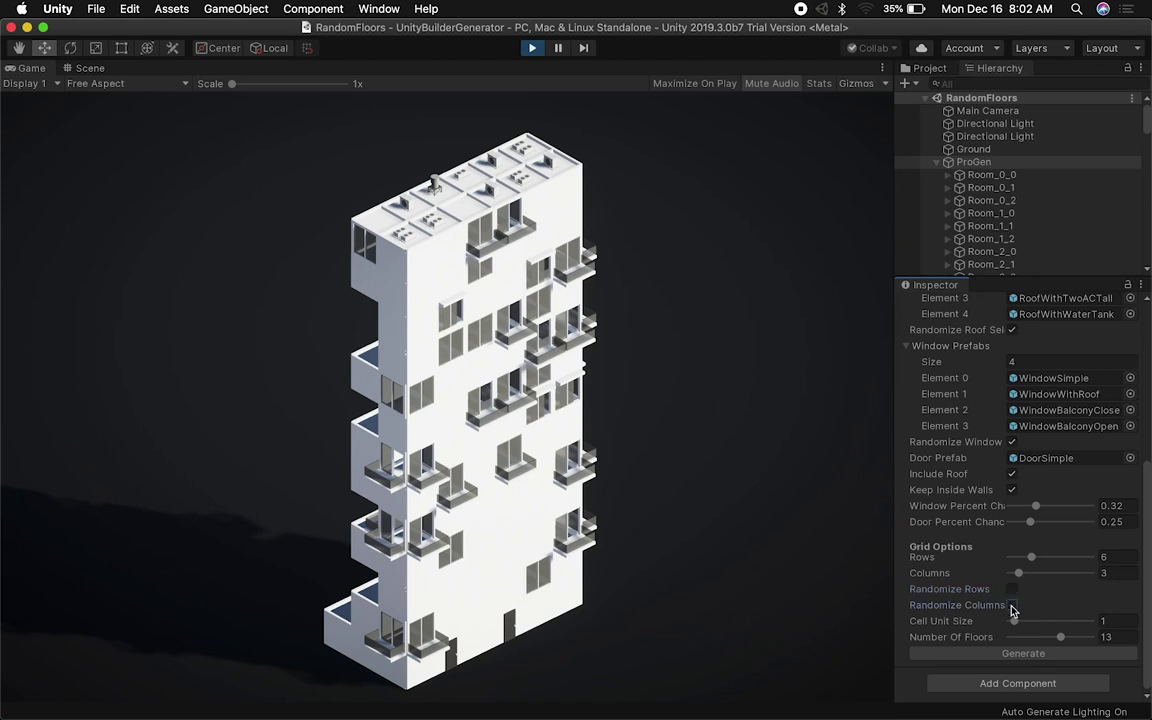
Compare the generated building with both randomizers off, and turn Randomize Rows and Randomize Columns back on in ProGen's grid options
left_click(1012, 606)
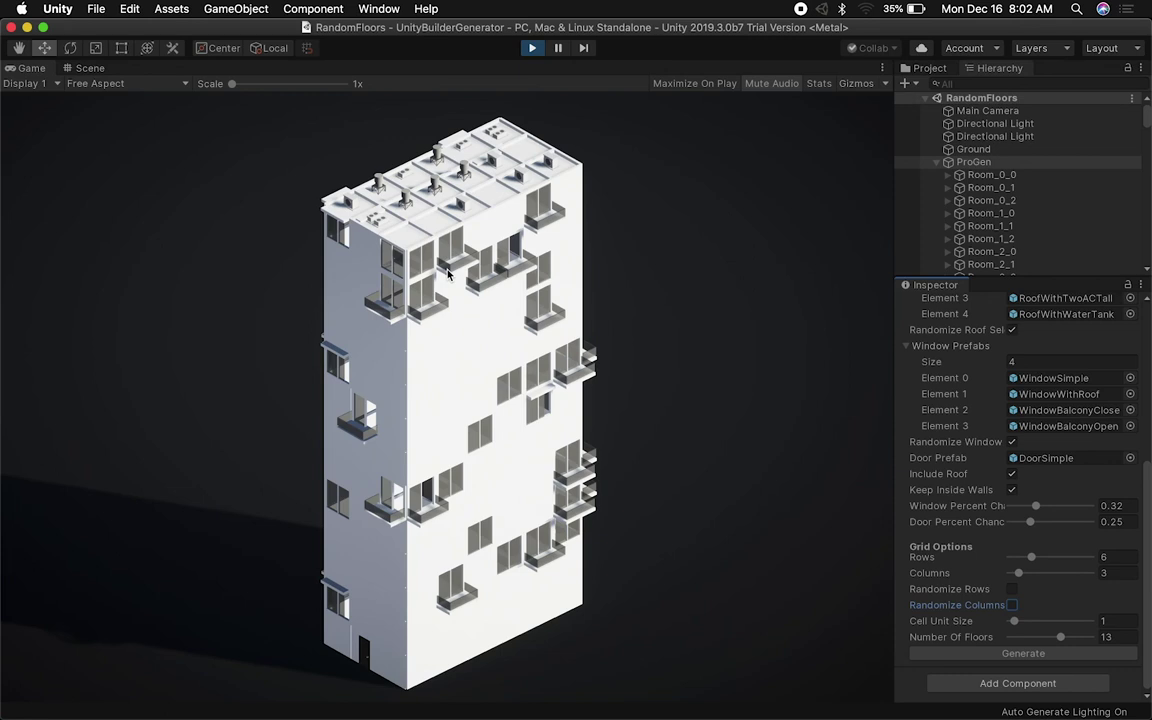
left_click(1012, 590)
left_click(1012, 606)
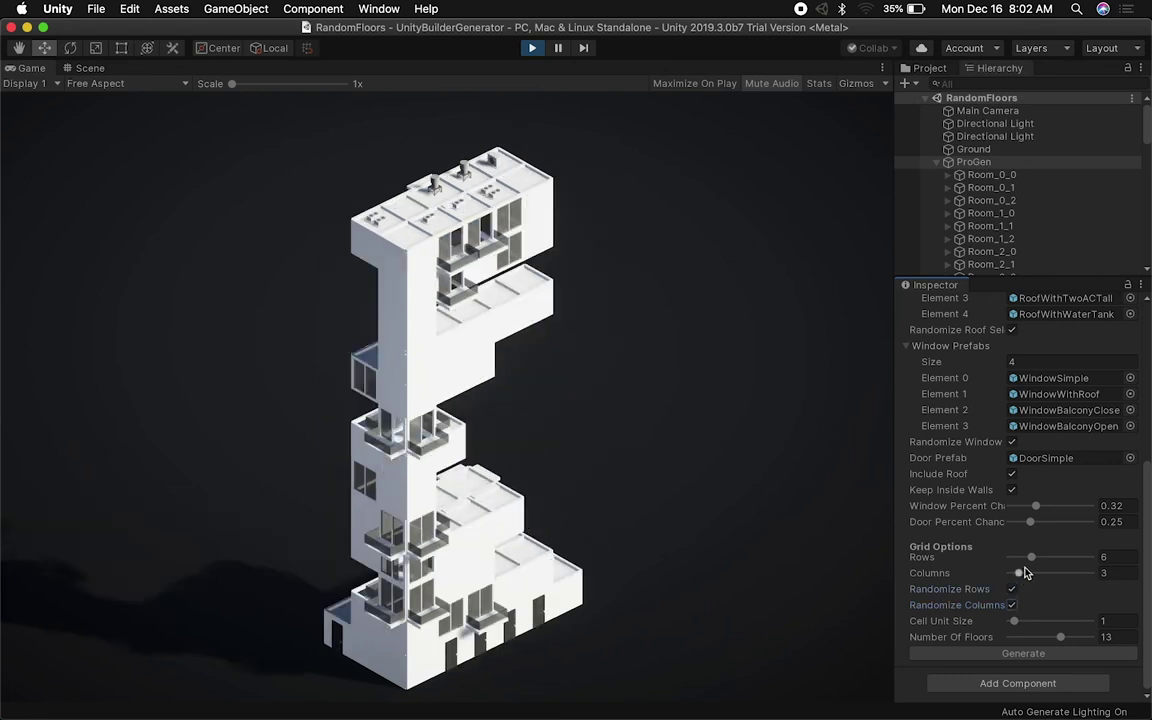
Set ProGen's rows and columns to 5, turn off both grid randomizers, raise the number of floors to 14, and stop the run
mouse_move(1032, 556)
left_mouse_down()
mouse_move(1054, 559)
mouse_move(1028, 556)
mouse_move(1048, 575)
mouse_move(1030, 576)
mouse_move(1027, 557)
left_mouse_up()
left_click(1012, 589)
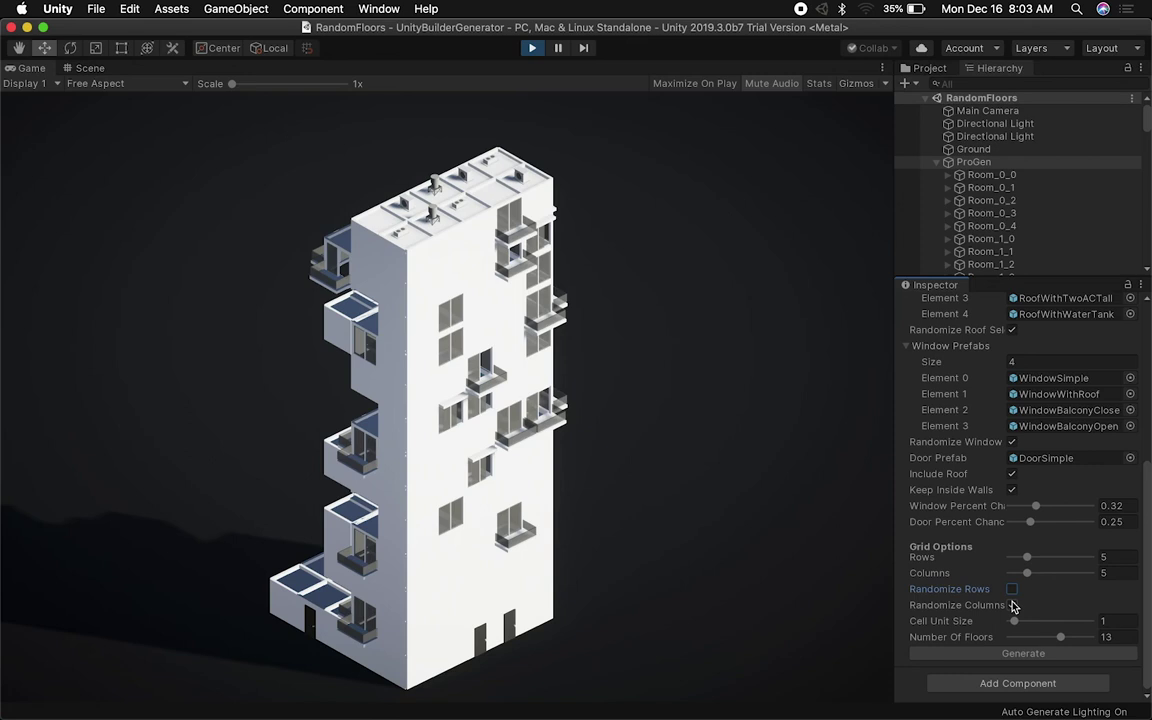
left_click(1012, 605)
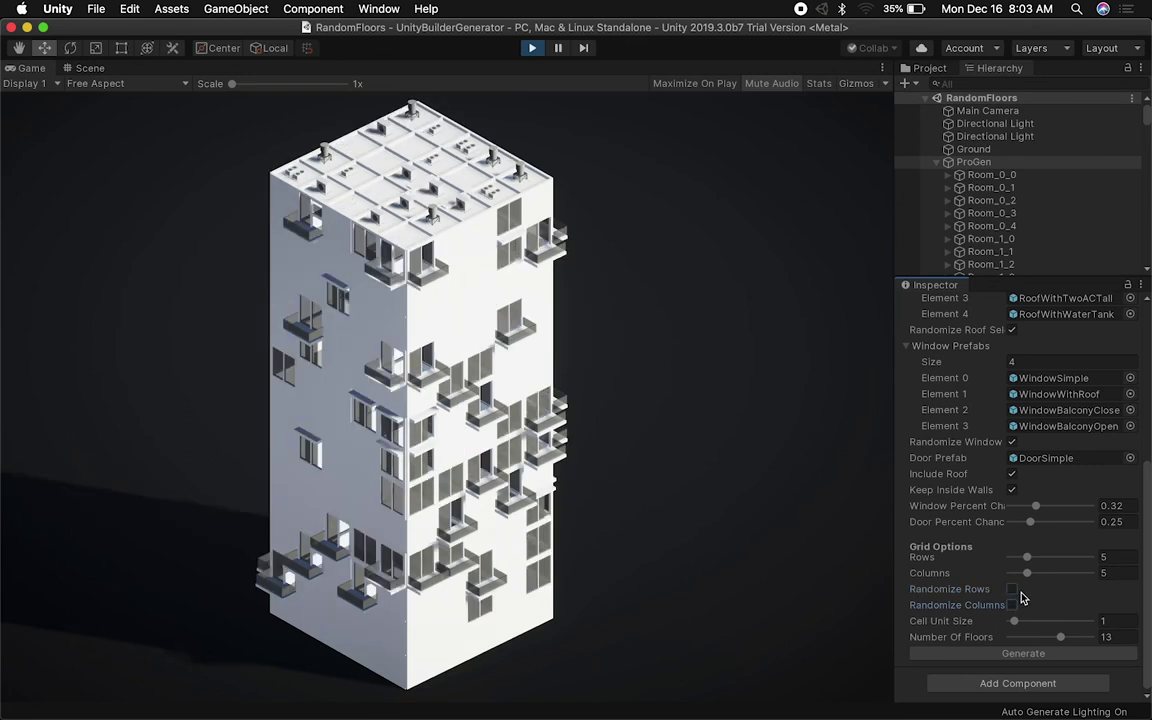
mouse_move(1060, 637)
left_mouse_down()
mouse_move(1021, 643)
mouse_move(1065, 637)
left_mouse_up()
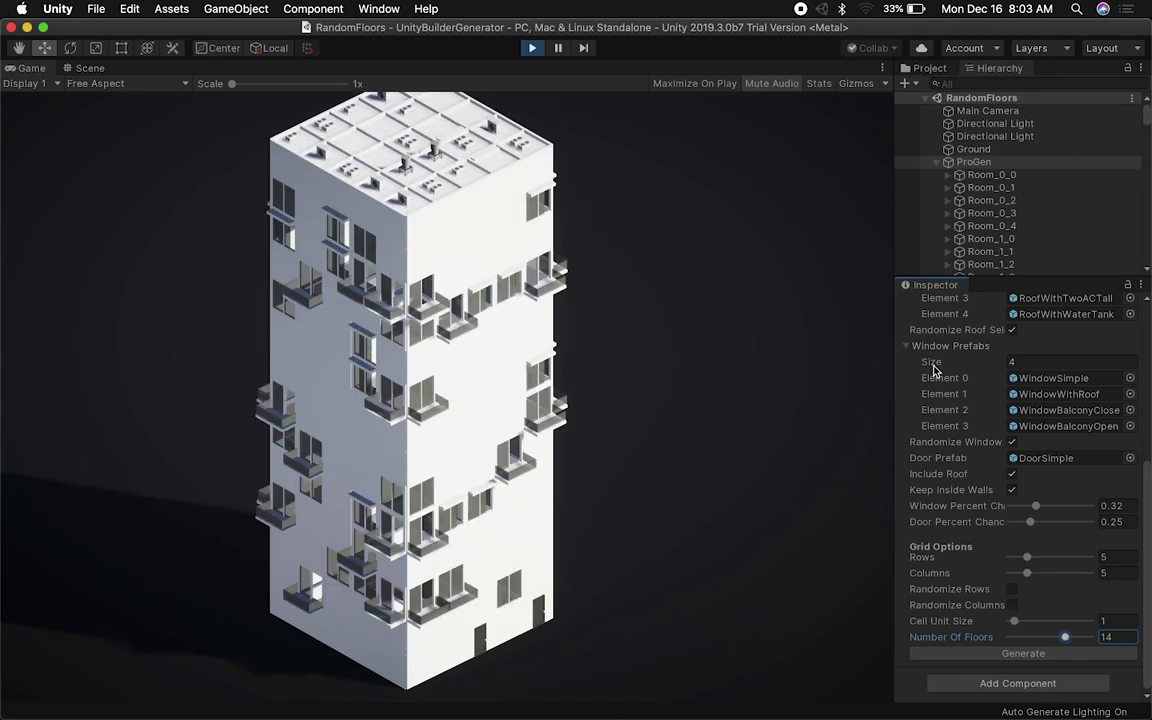
left_click(532, 48)
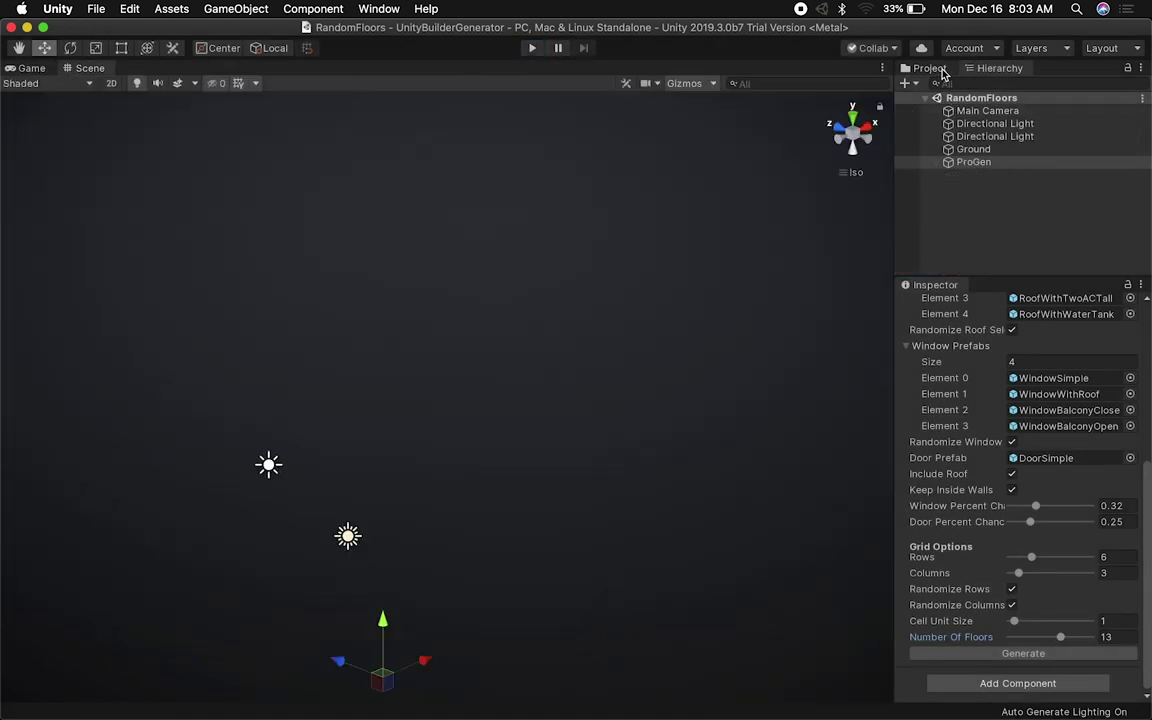
Open the Roof scene from the Scenes folder, run it to view the generated rooftop, and stop it
left_click(940, 70)
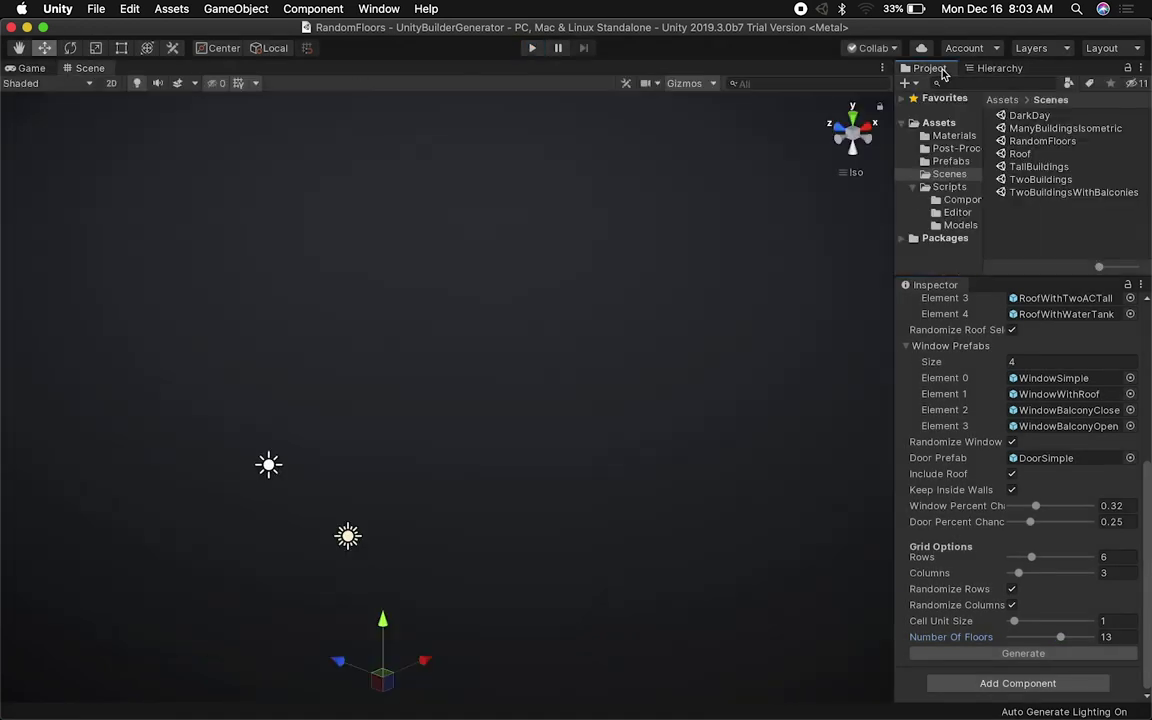
double_click(1020, 154)
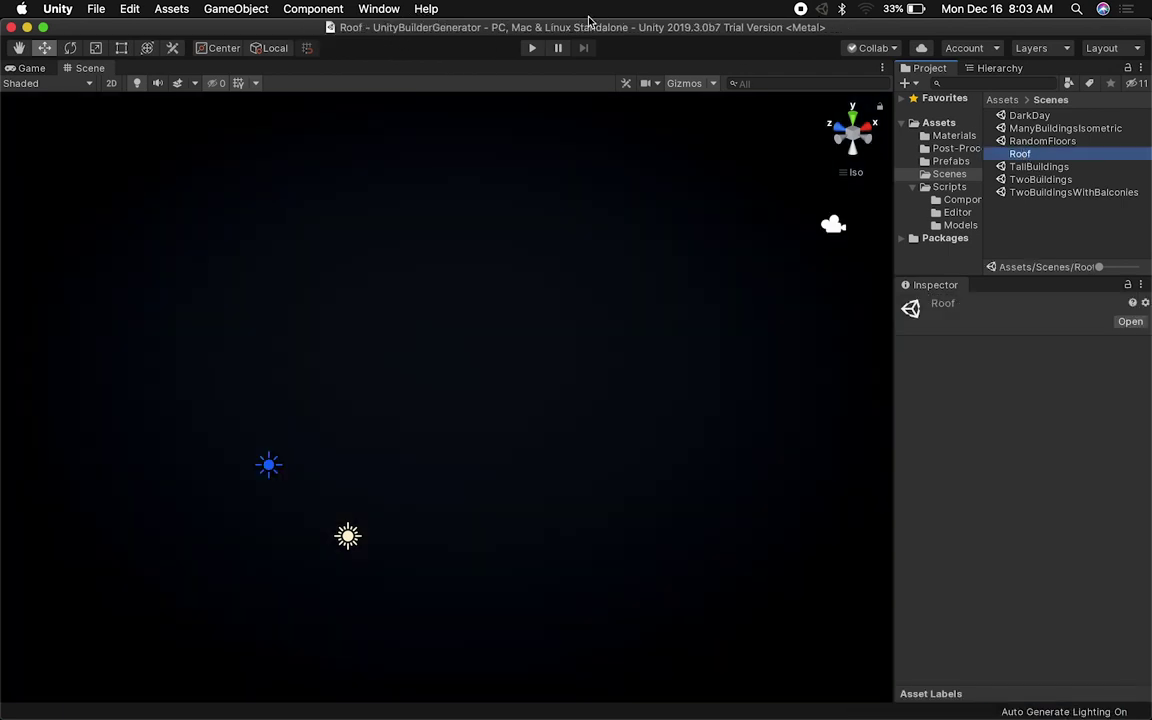
left_click(533, 50)
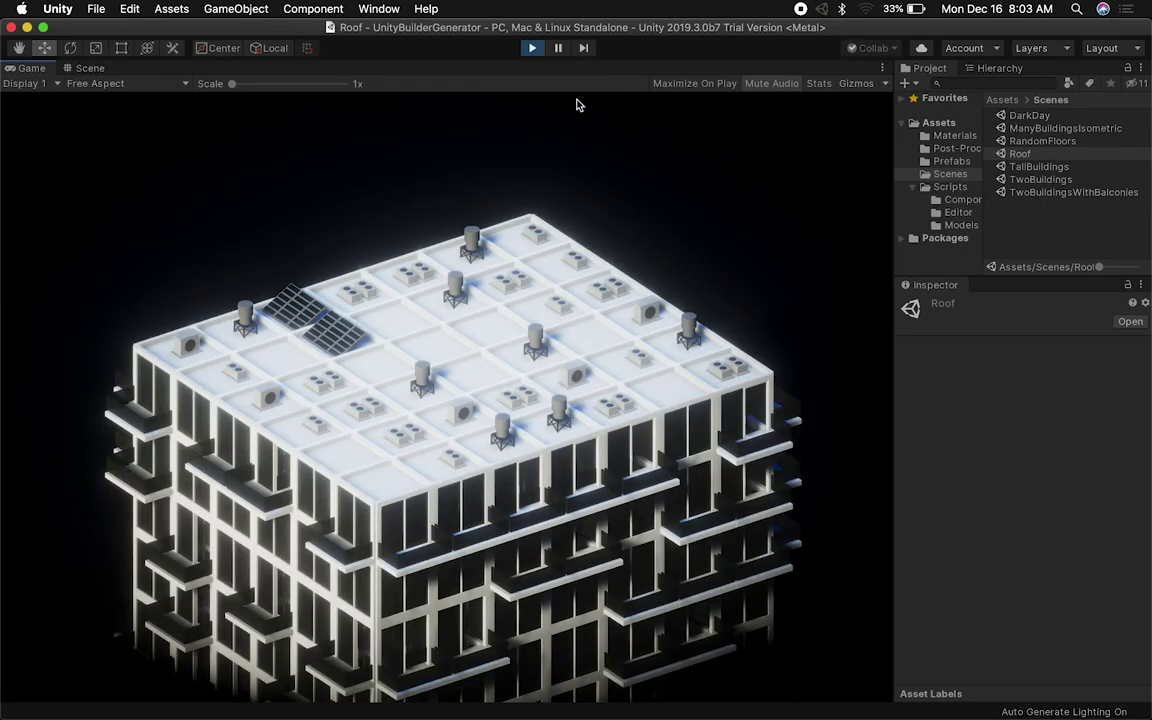
left_click(532, 48)
Open the TallBuildings scene, run it to view the generated towers, and stop it
double_click(1040, 167)
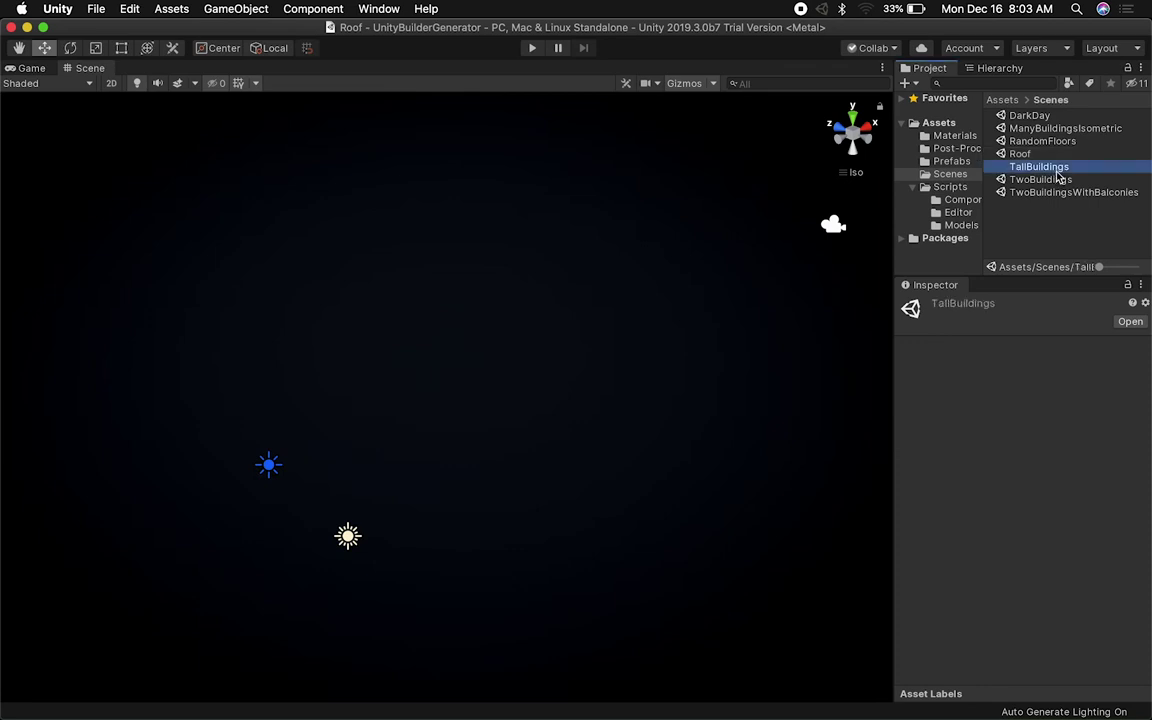
left_click(532, 48)
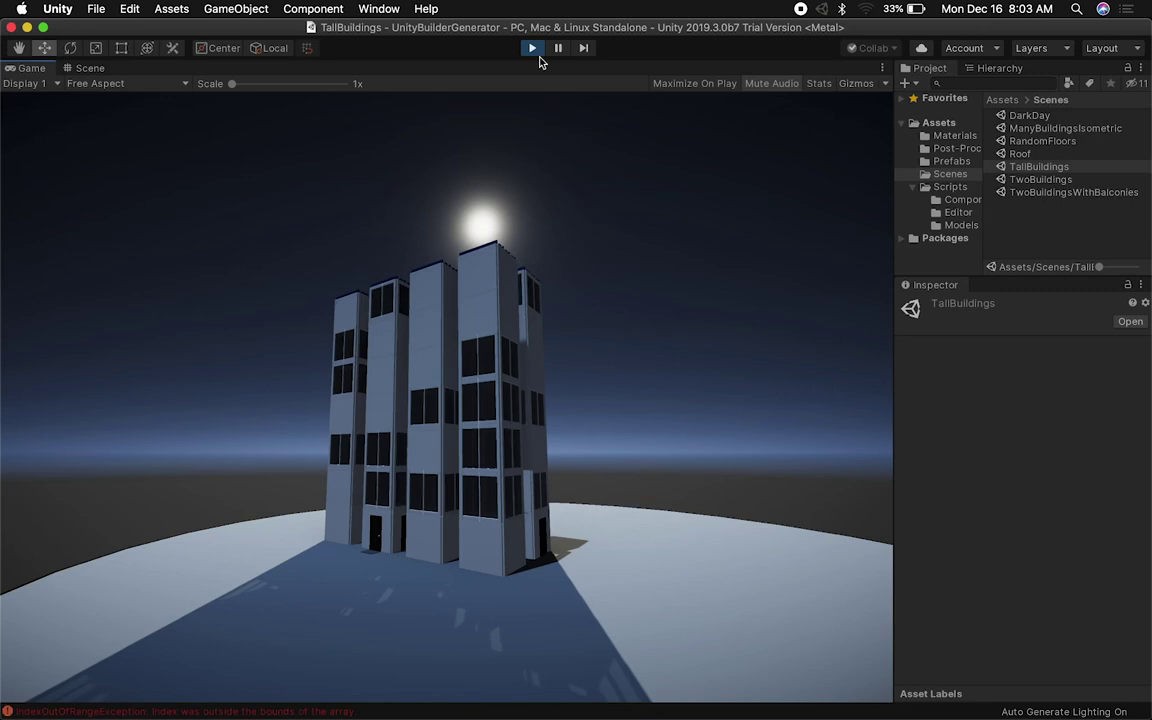
left_click(532, 48)
View the TwoBuildings scene, and open TwoBuildingsWithBalconies for a test run that is stopped after viewing
left_click(1040, 180)
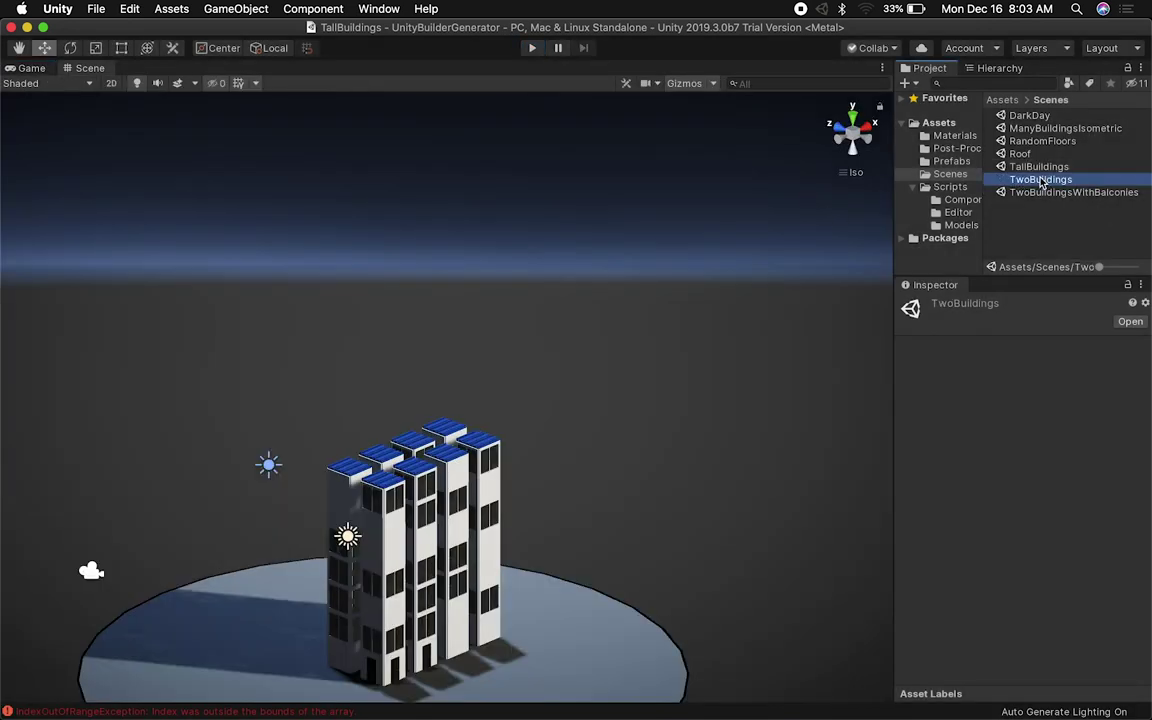
double_click(1040, 180)
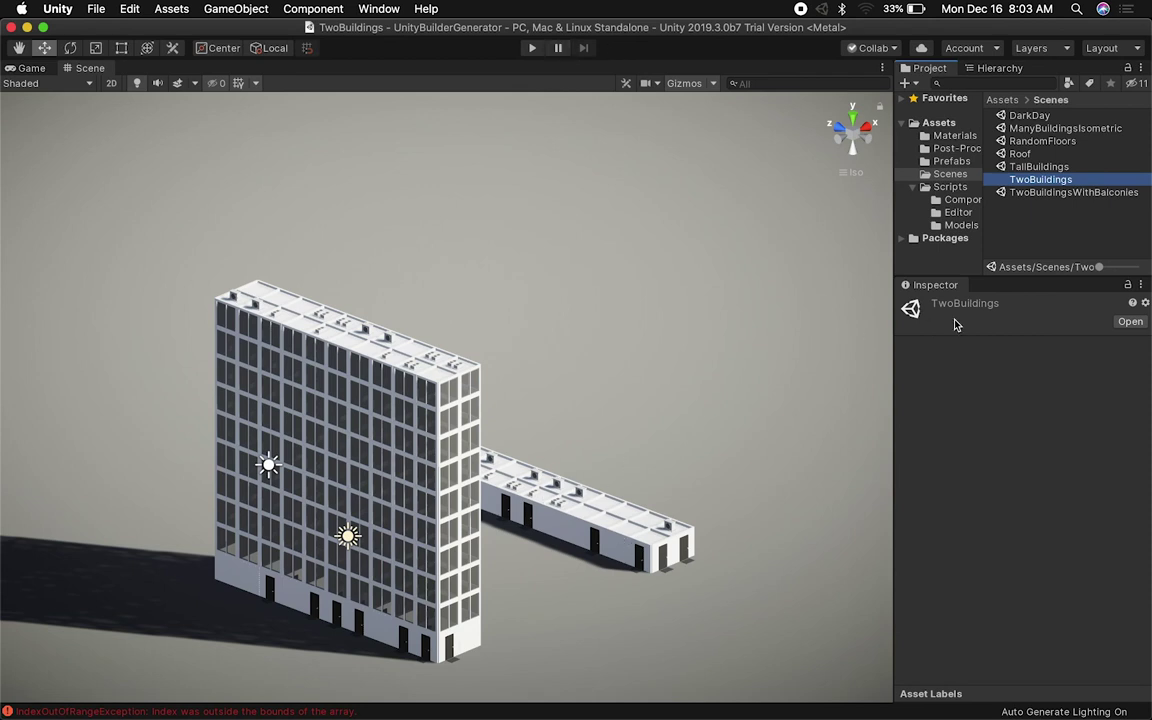
double_click(1068, 192)
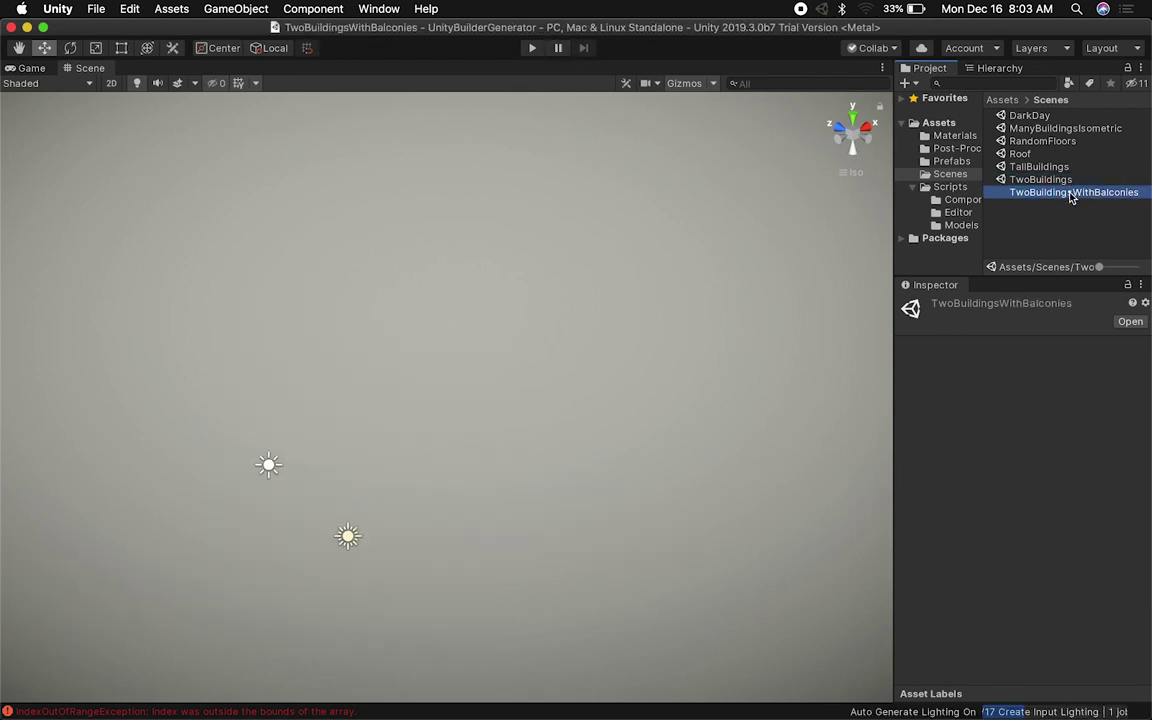
left_click(532, 49)
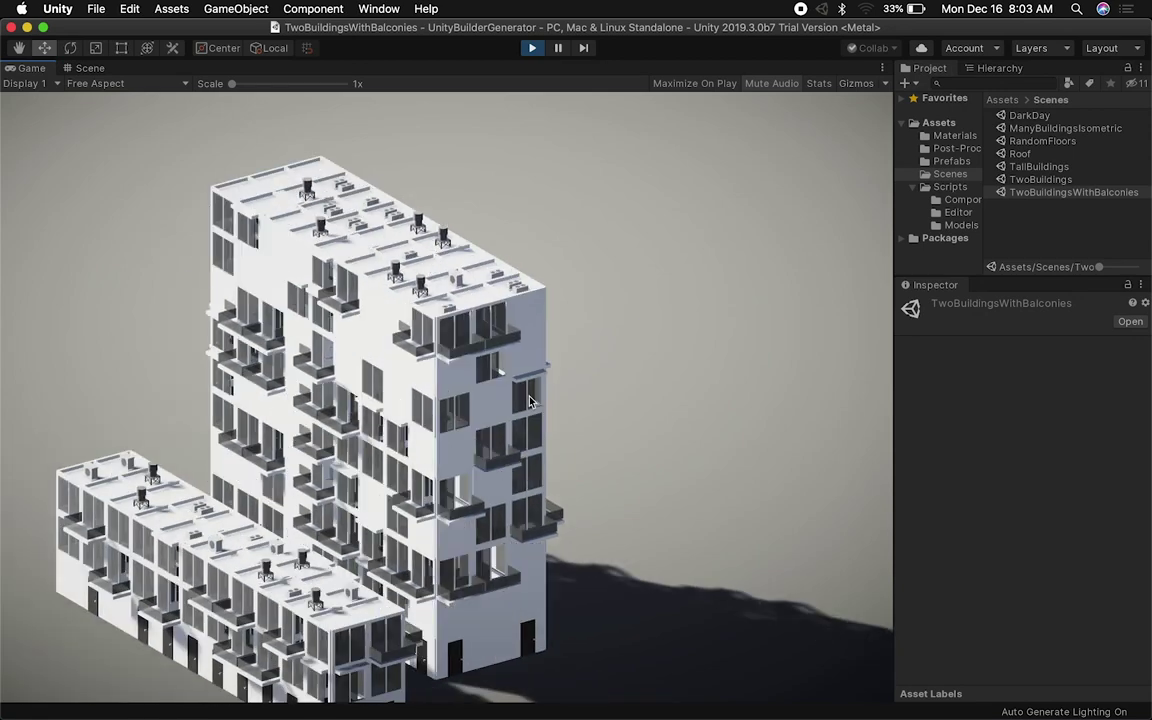
left_click(532, 48)
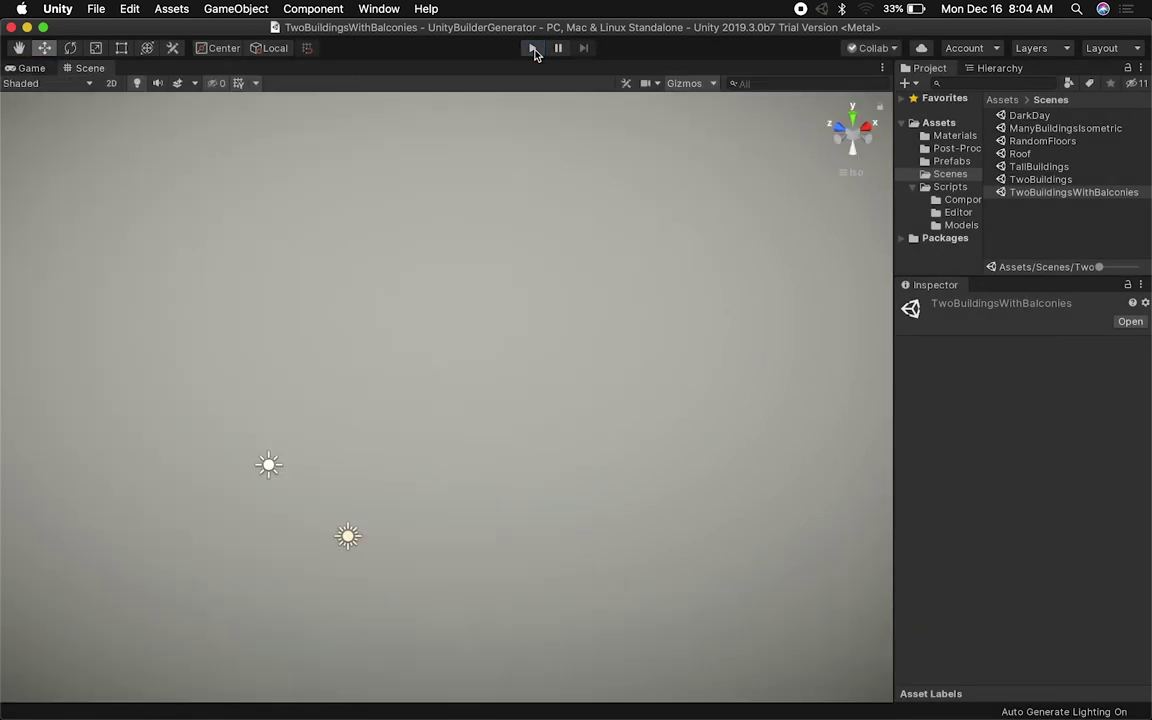